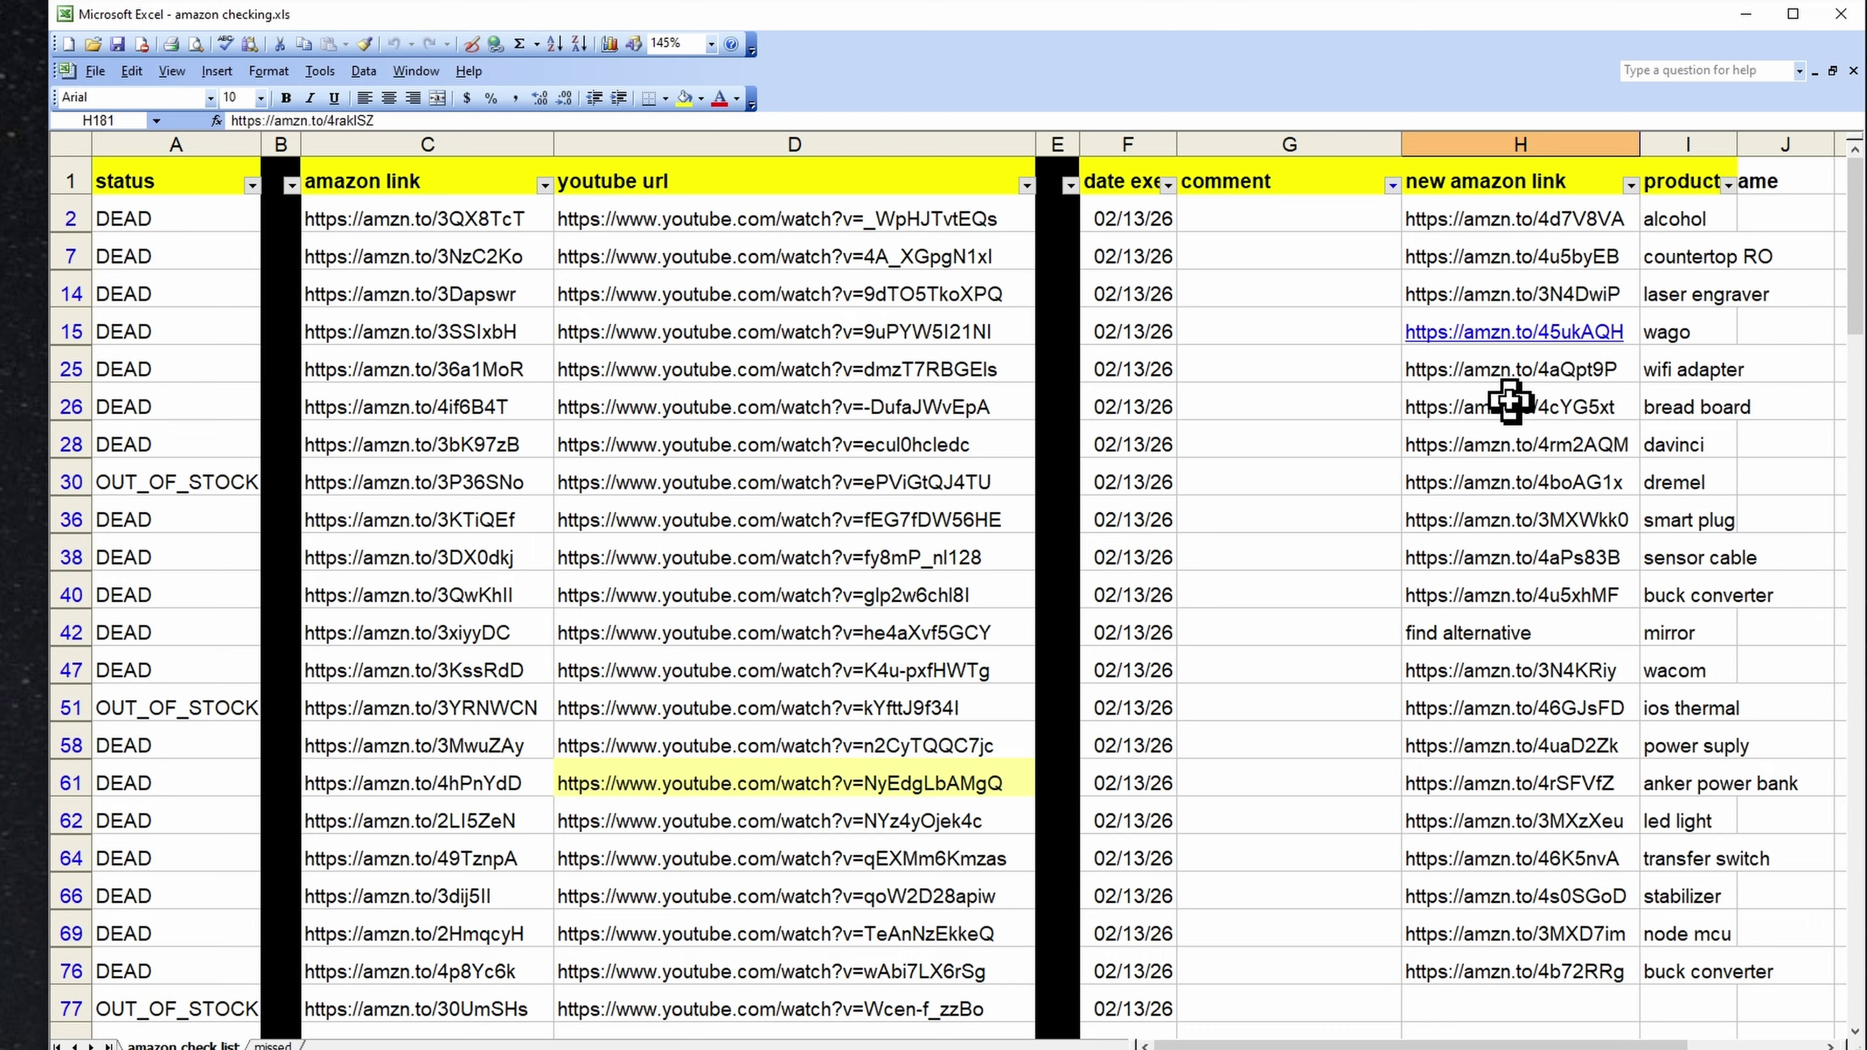
Step: Switch from the spreadsheet to Fiverr, open the full message inbox and look through the list of freelancer conversations
{"action": "left_click", "coordinate": [1747, 16]}
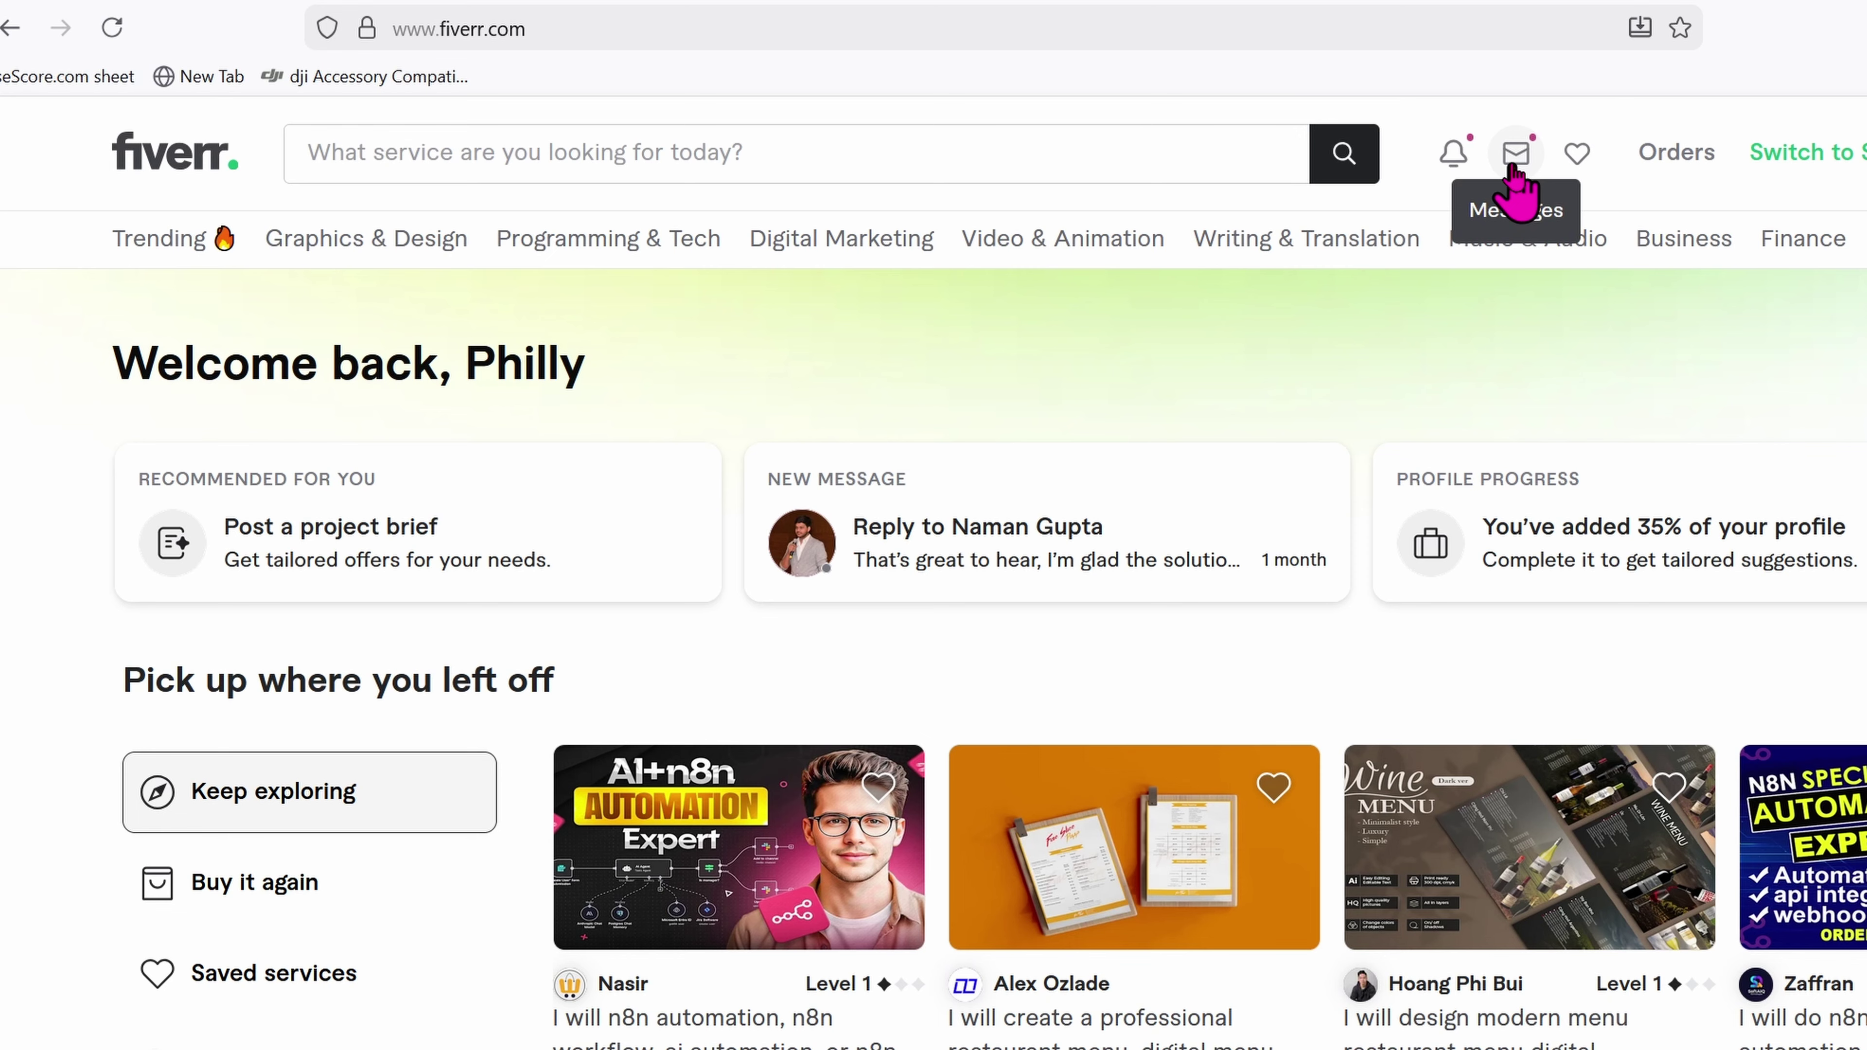
{"action": "left_click", "coordinate": [1515, 166]}
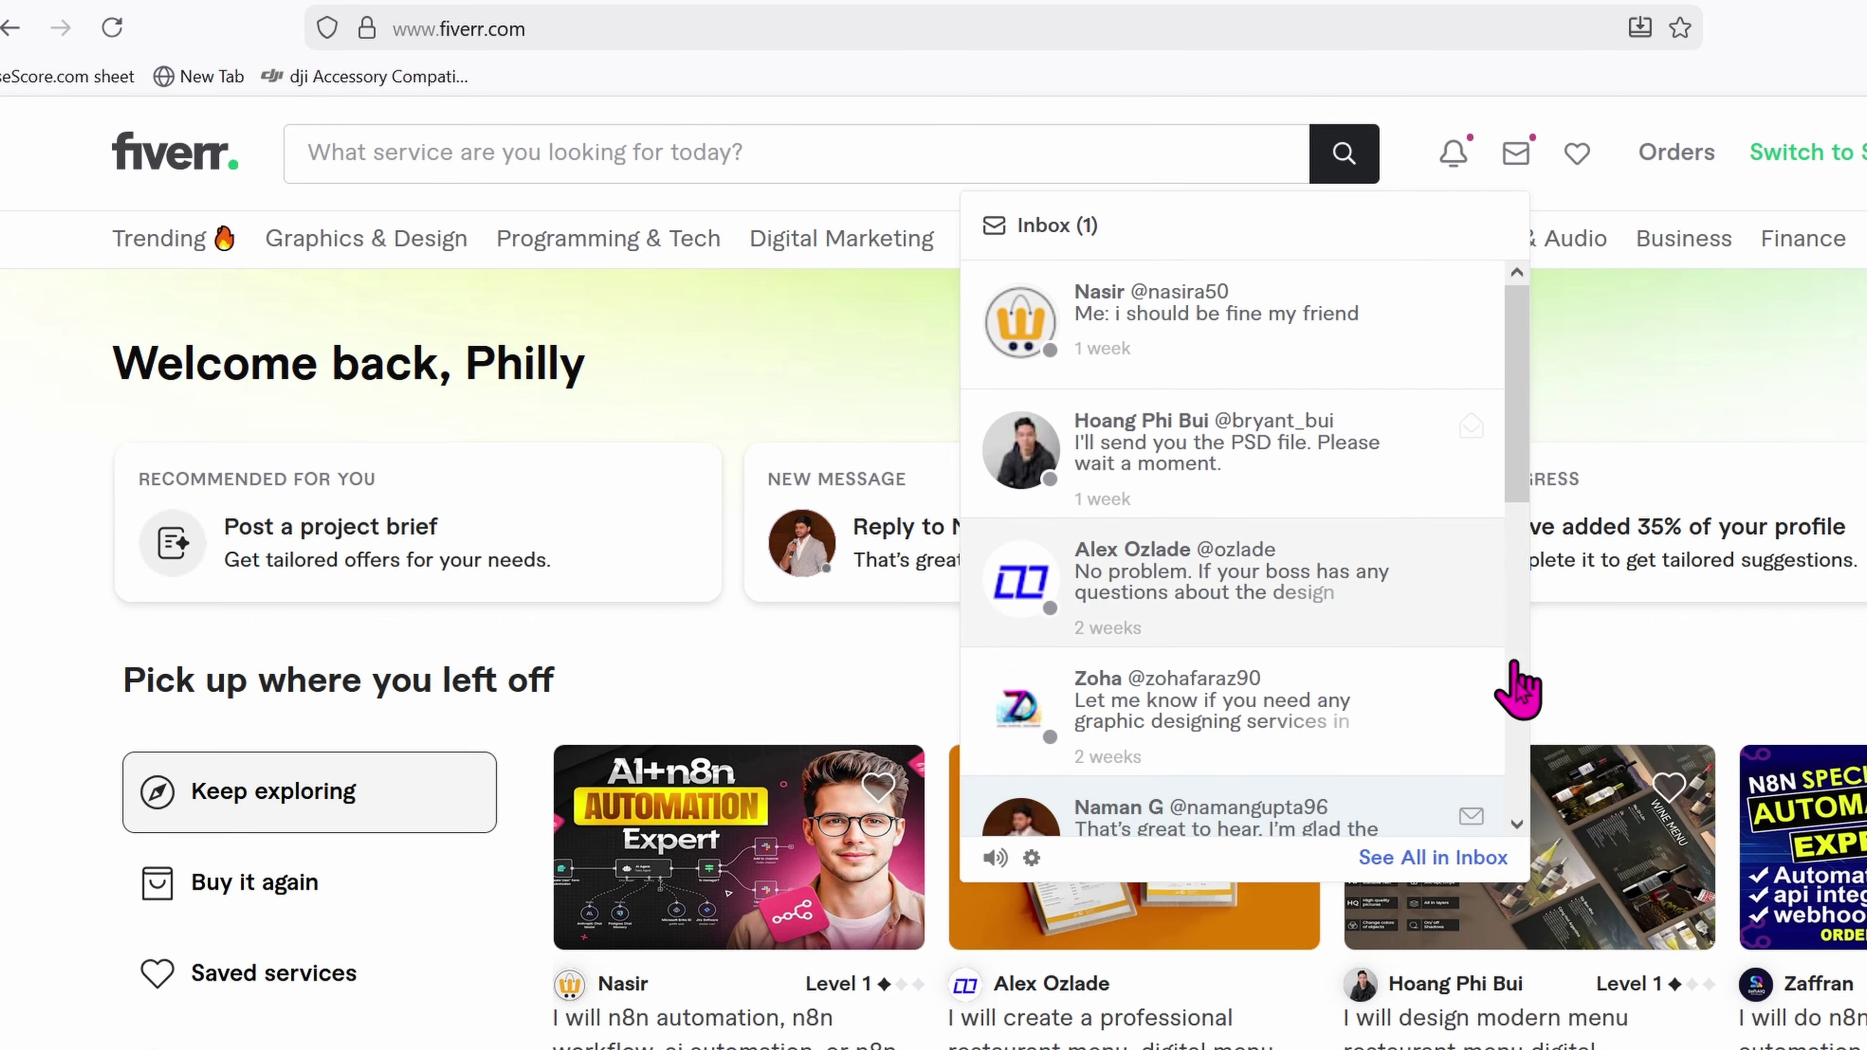
{"action": "left_click", "coordinate": [1474, 859]}
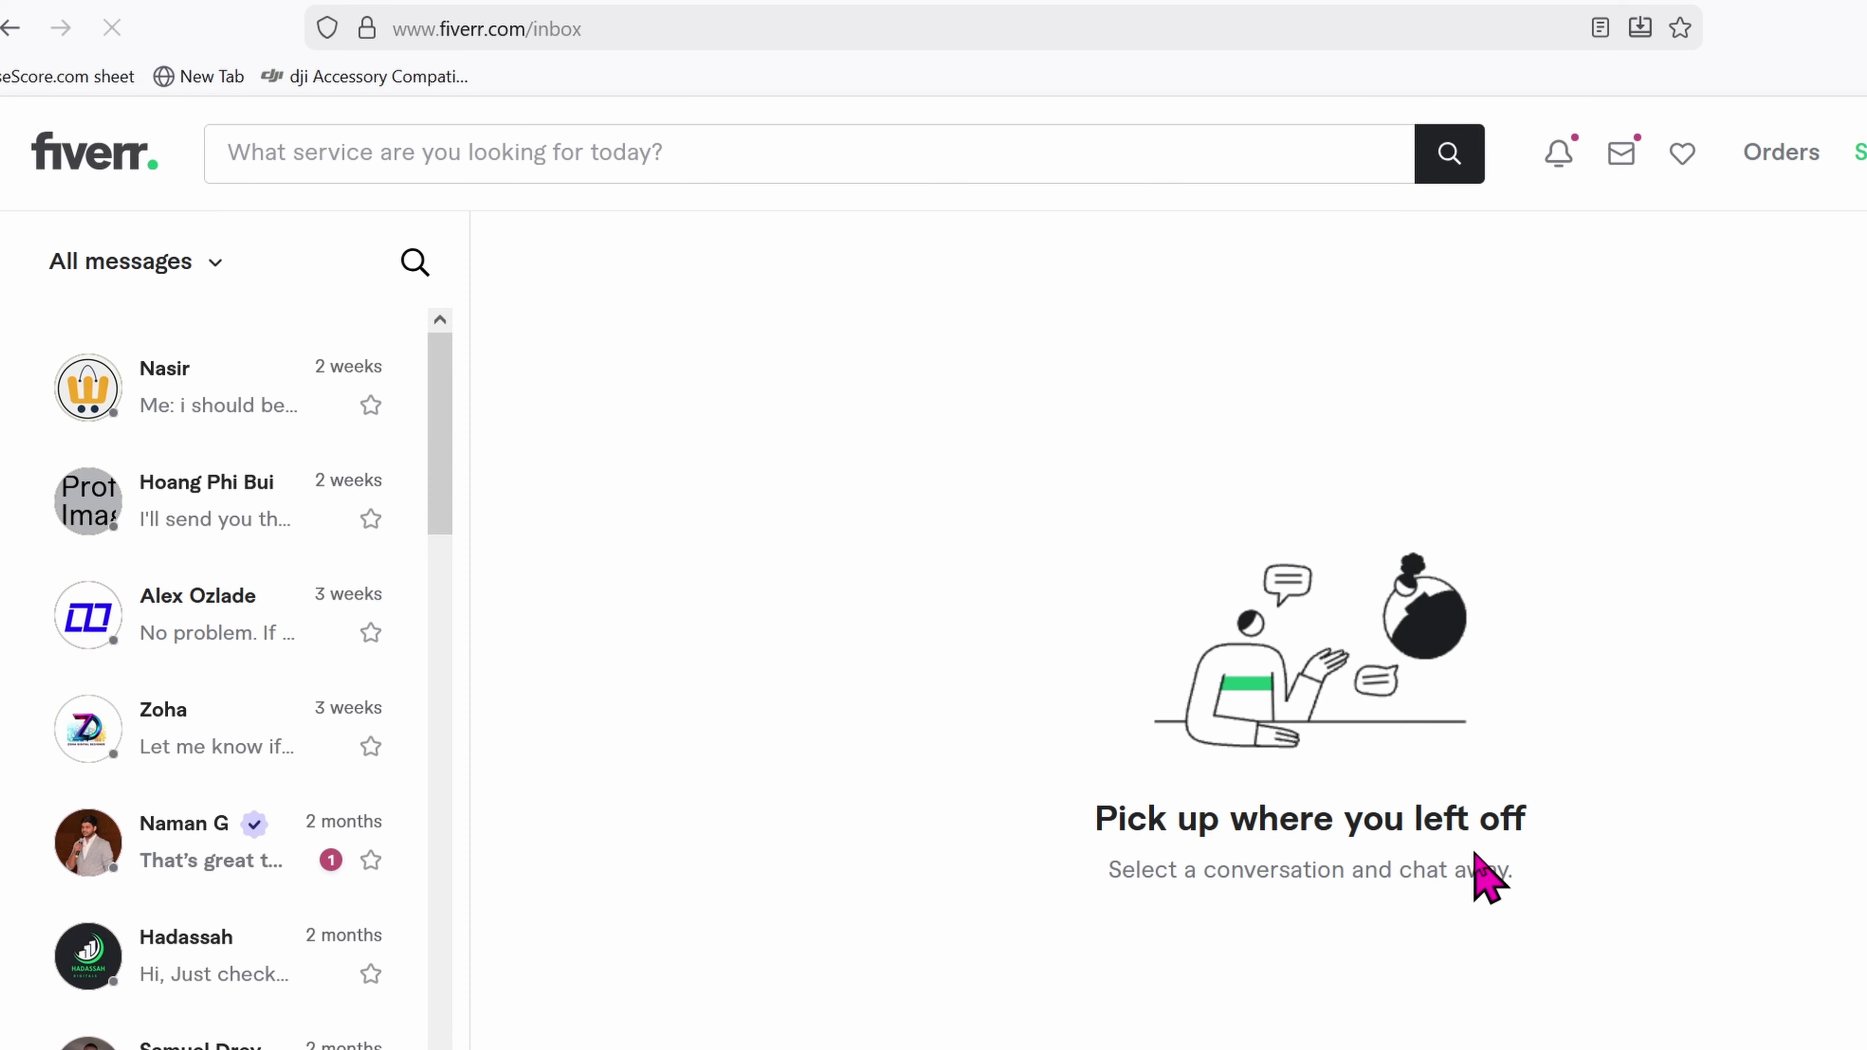
{"action": "scroll", "coordinate": [179, 772], "scroll_direction": "down", "scroll_amount": 5}
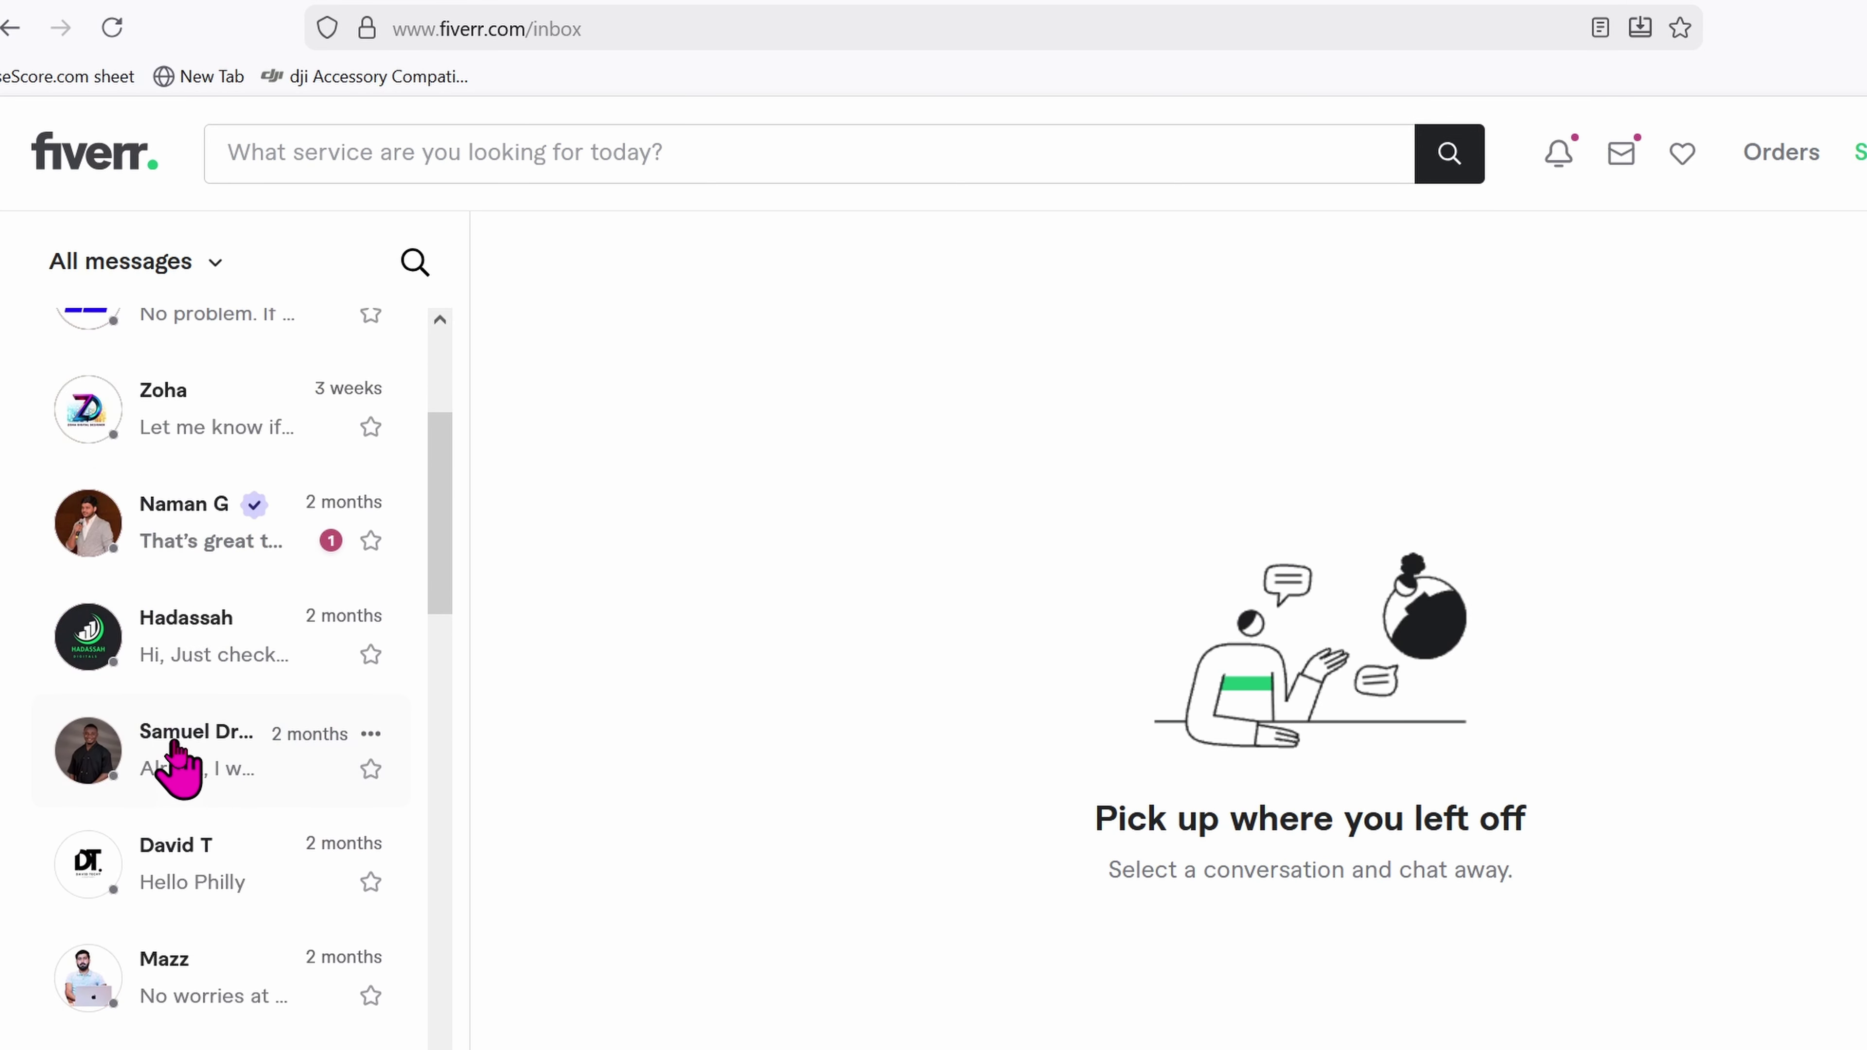
{"action": "scroll", "coordinate": [175, 772], "scroll_direction": "up", "scroll_amount": 3}
{"action": "scroll", "coordinate": [176, 747], "scroll_direction": "down", "scroll_amount": 6}
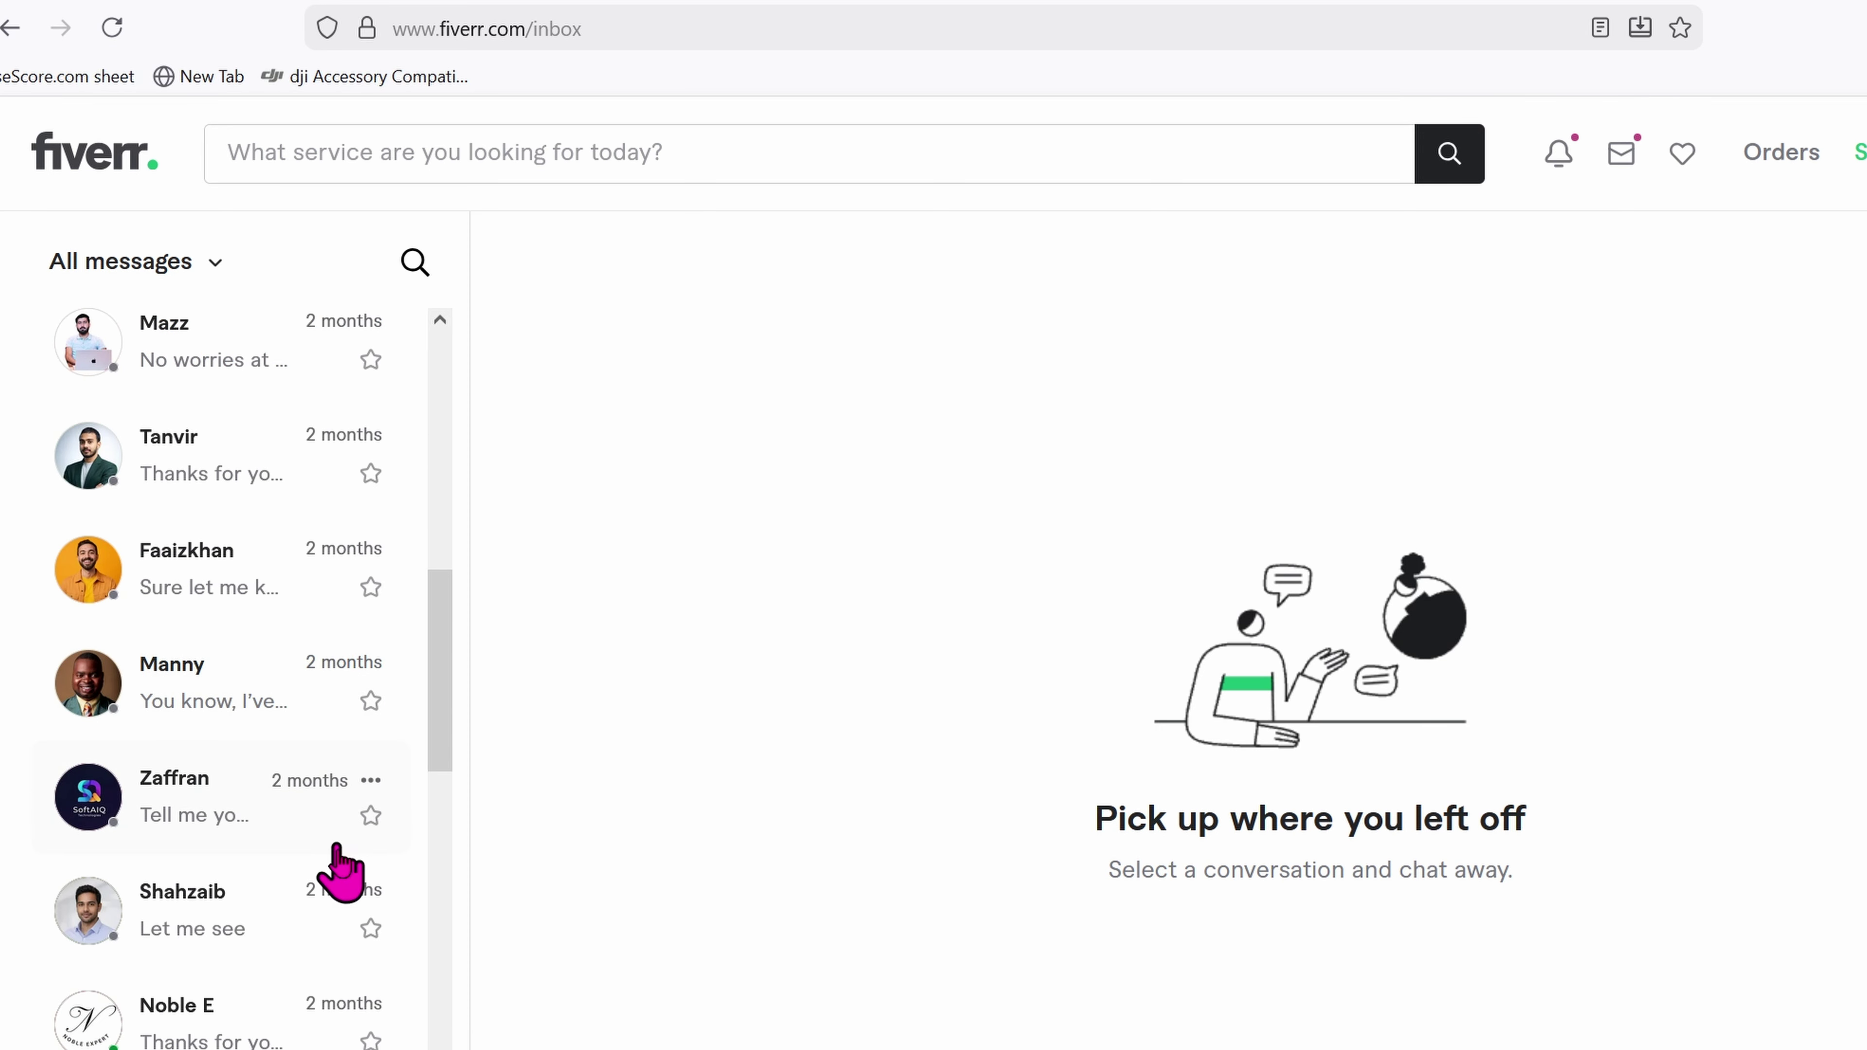
{"action": "scroll", "coordinate": [301, 923], "scroll_direction": "down", "scroll_amount": 6}
{"action": "scroll", "coordinate": [303, 929], "scroll_direction": "down", "scroll_amount": 14}
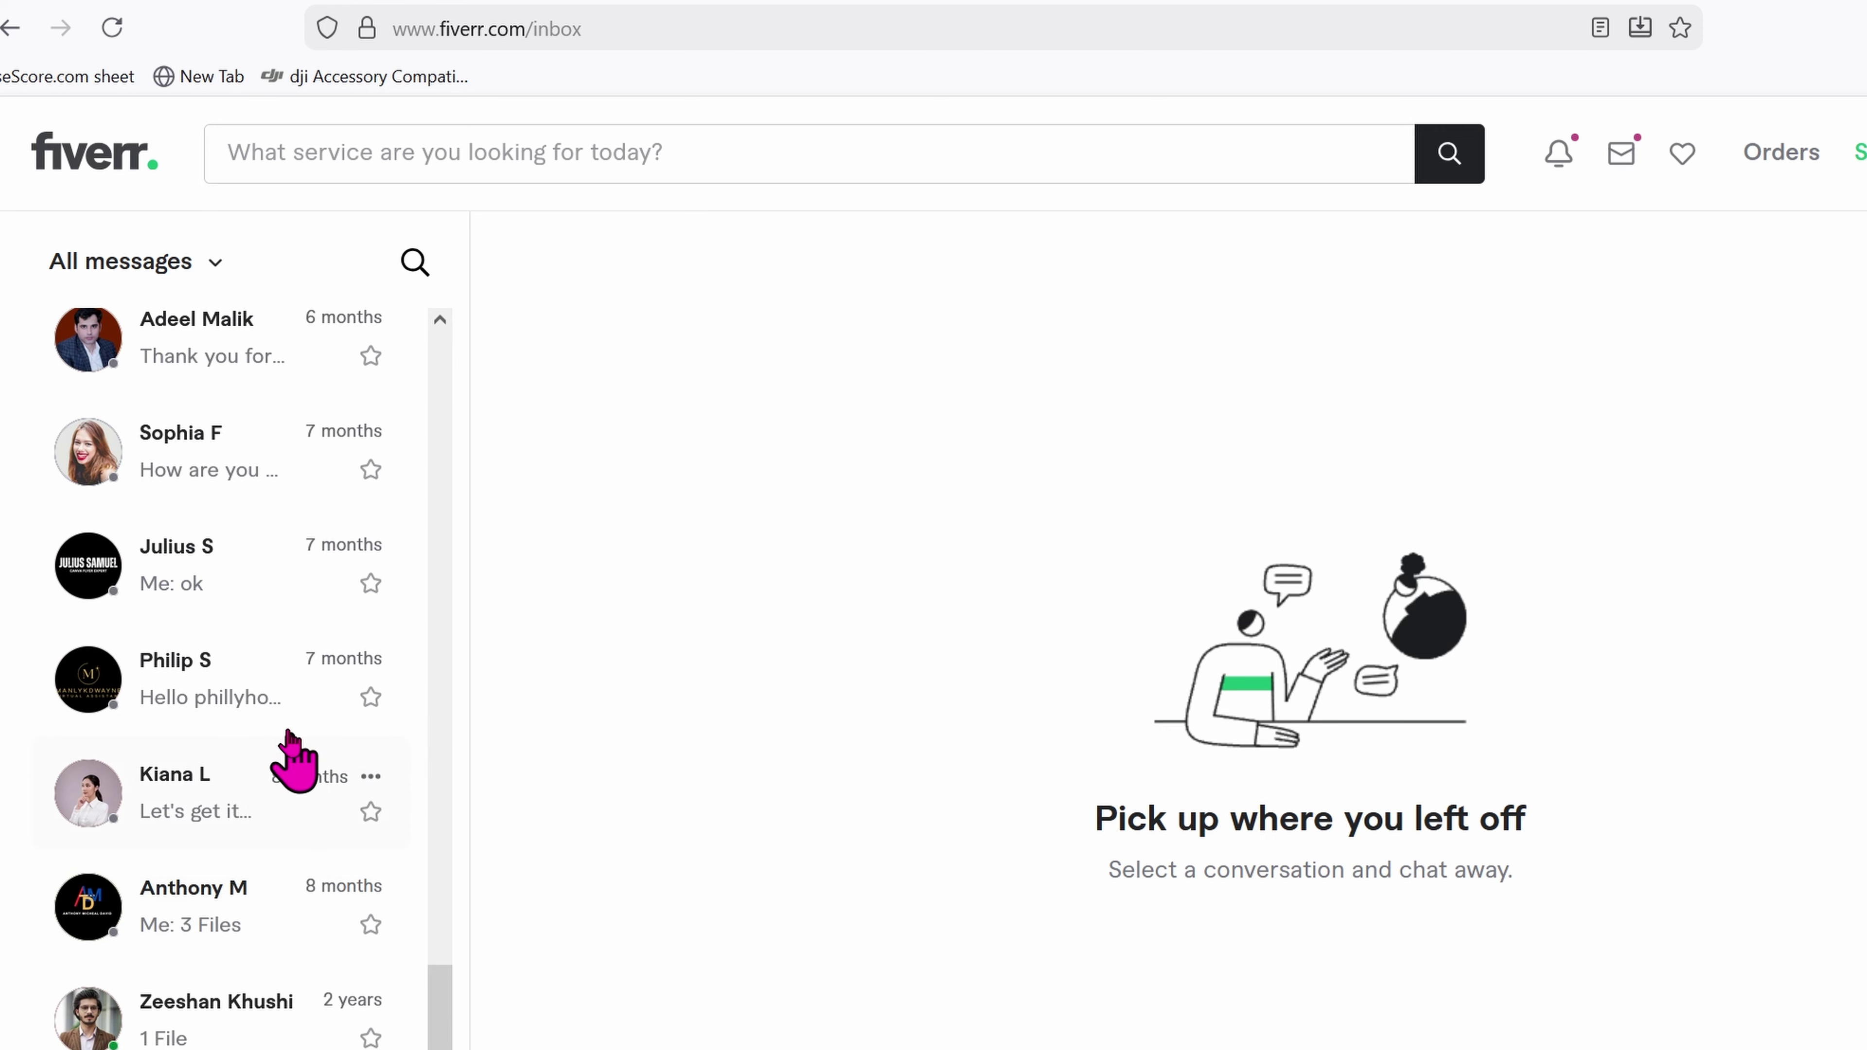
{"action": "scroll", "coordinate": [279, 927], "scroll_direction": "up", "scroll_amount": 5}
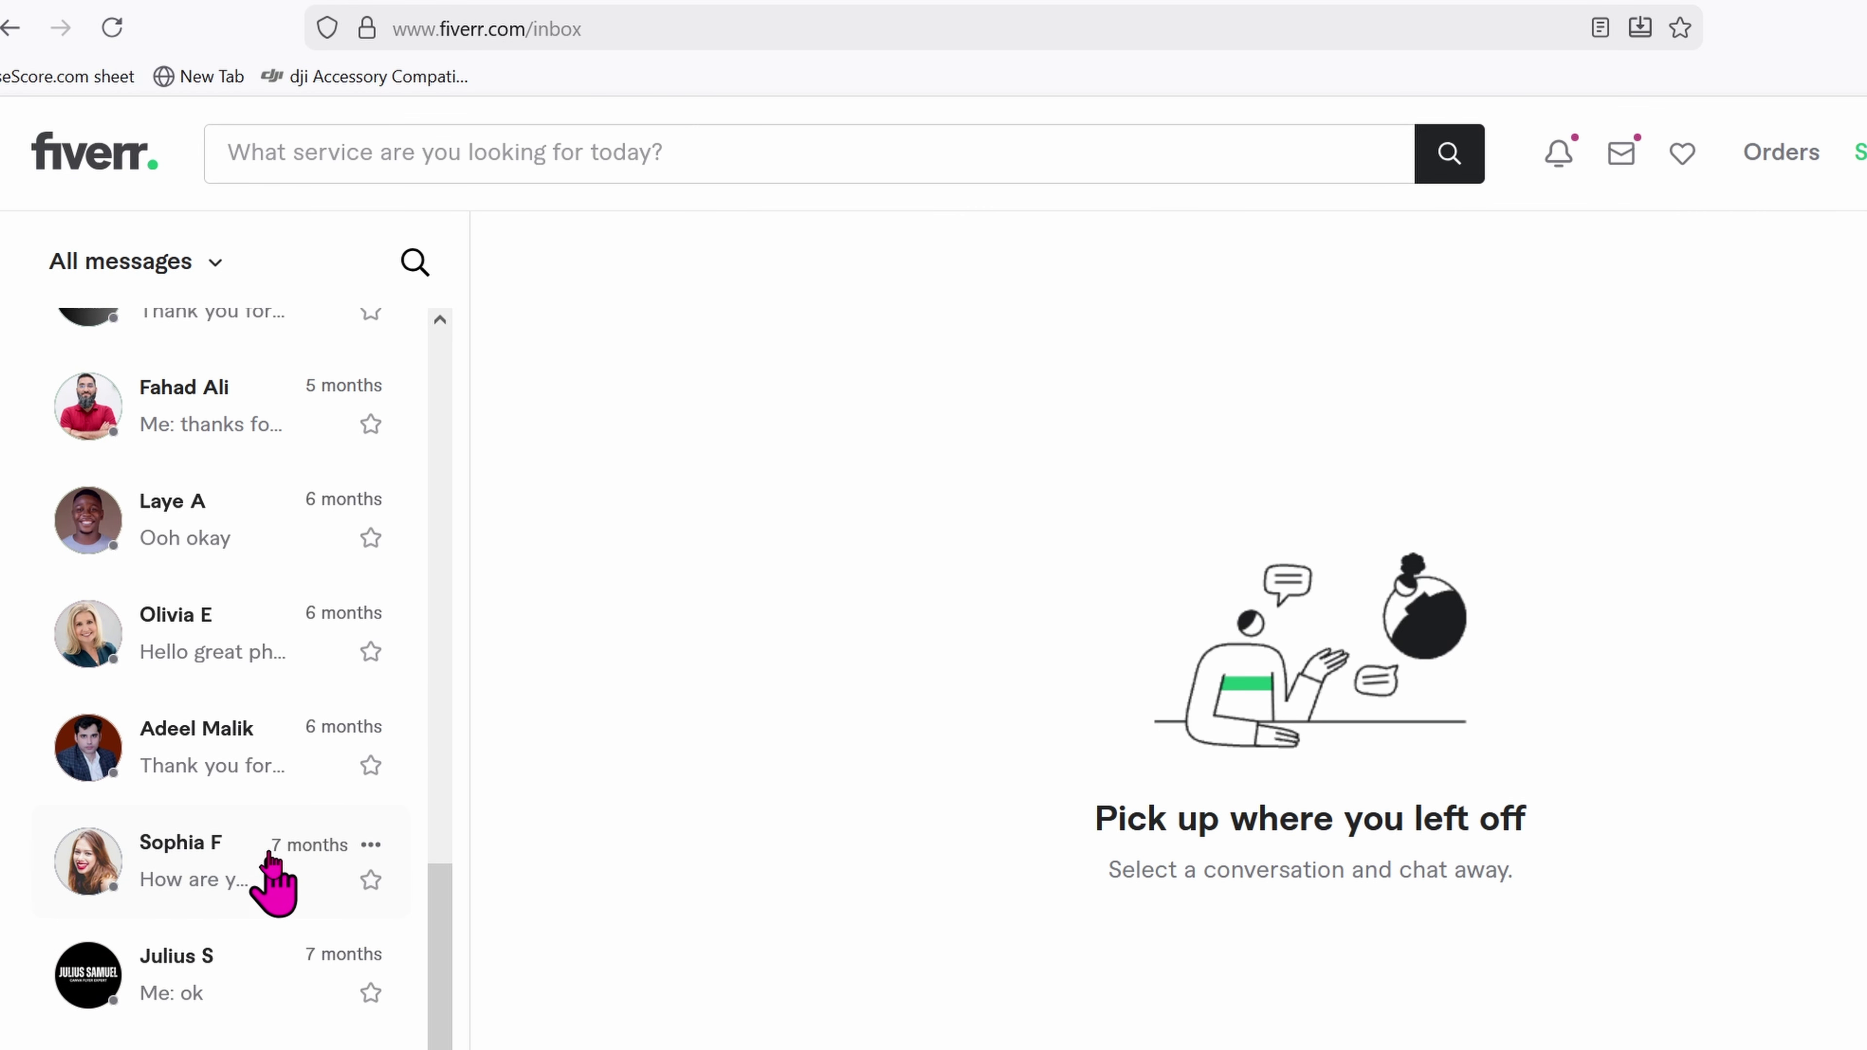
Step: Read the October 2025 freelancer conversation about the unfinished project, and open another conversation further up the inbox
{"action": "left_click", "coordinate": [196, 540]}
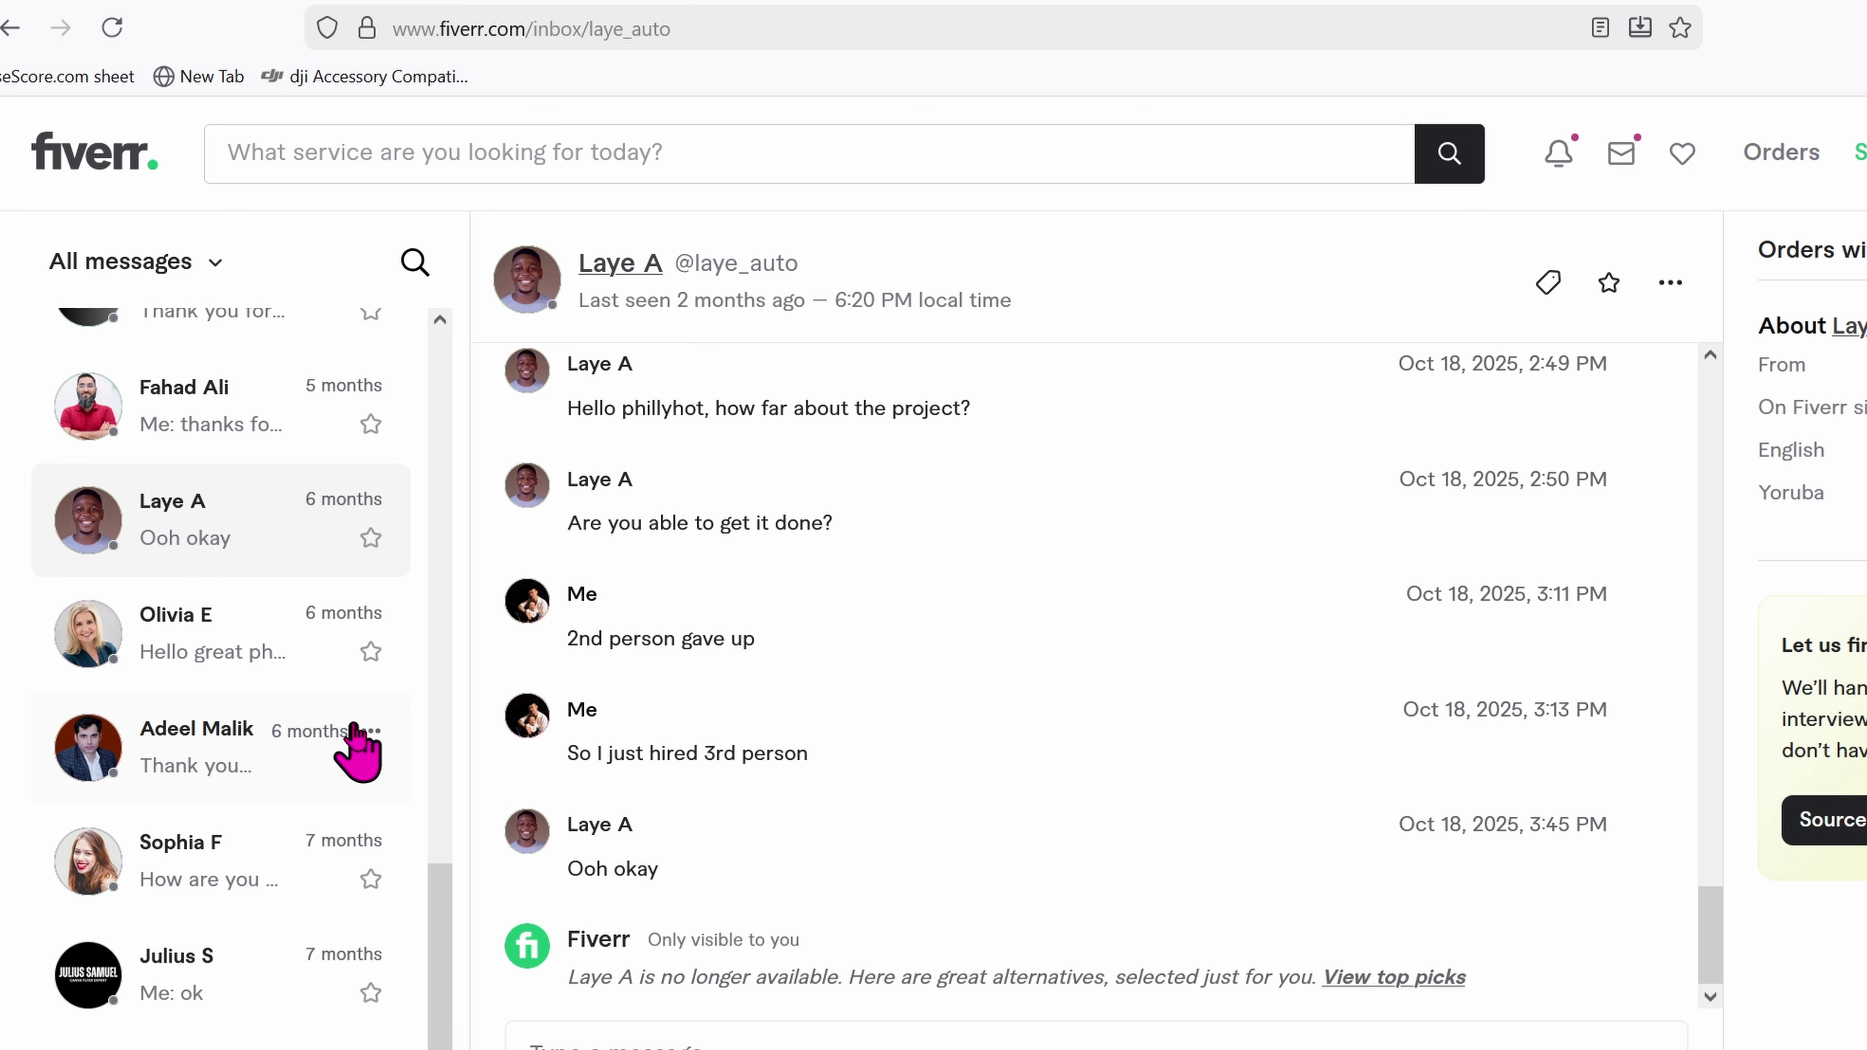
{"action": "scroll", "coordinate": [356, 751], "scroll_direction": "up", "scroll_amount": 3}
{"action": "scroll", "coordinate": [356, 743], "scroll_direction": "up", "scroll_amount": 3}
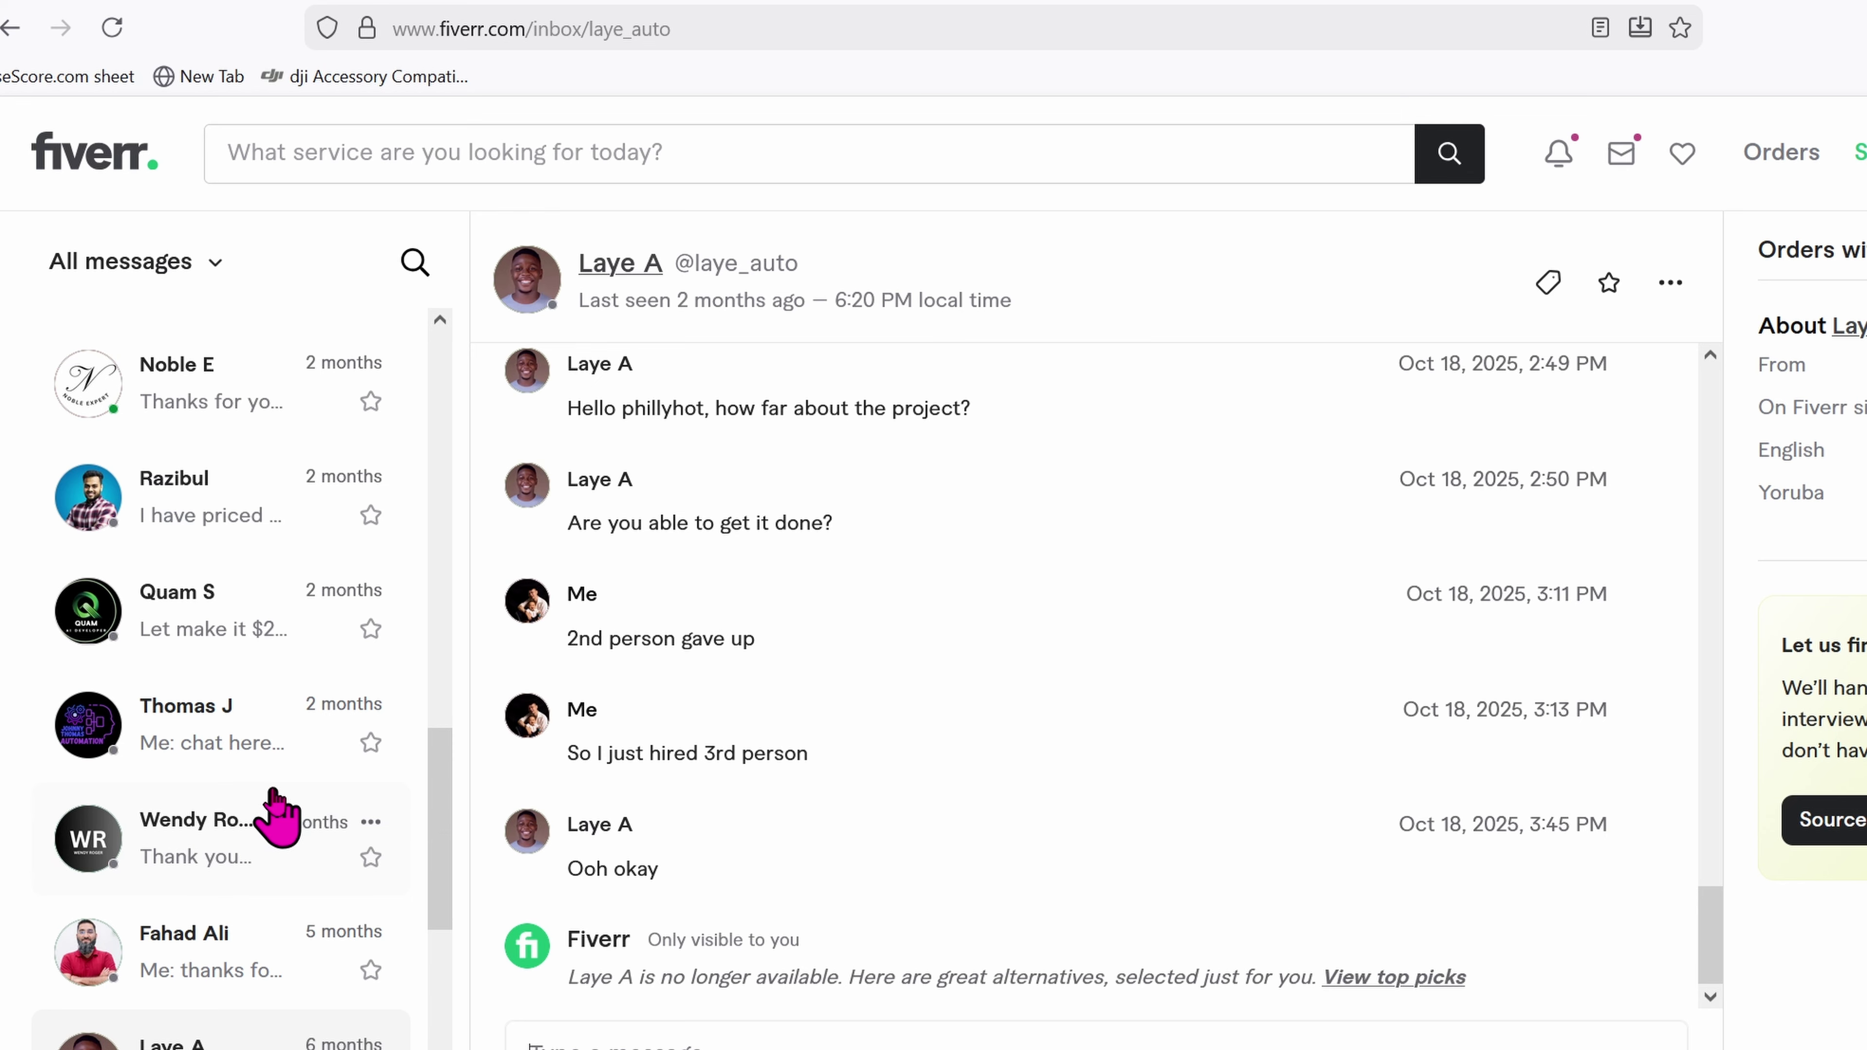
{"action": "scroll", "coordinate": [276, 817], "scroll_direction": "up", "scroll_amount": 6}
{"action": "left_click", "coordinate": [195, 706]}
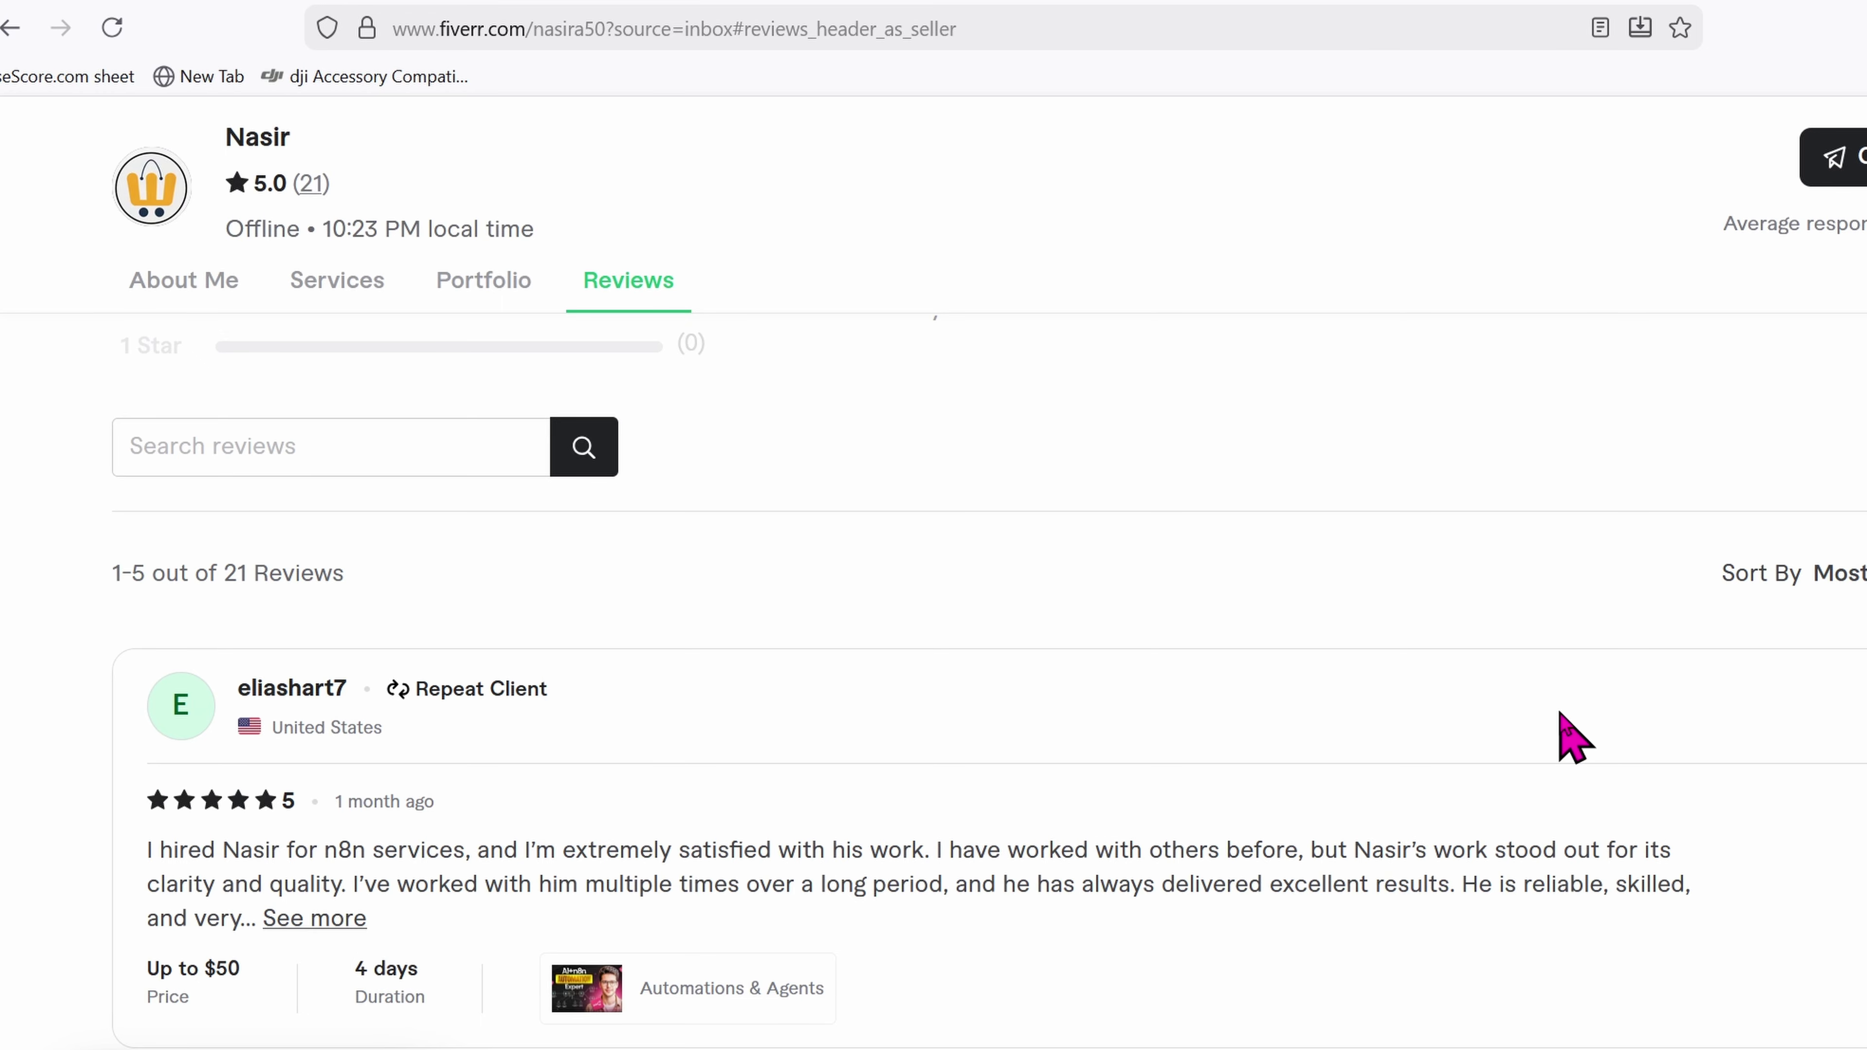
Step: Examine the client reviews on the n8n automation seller's Fiverr profile
{"action": "scroll", "coordinate": [1566, 736], "scroll_direction": "up", "scroll_amount": 15}
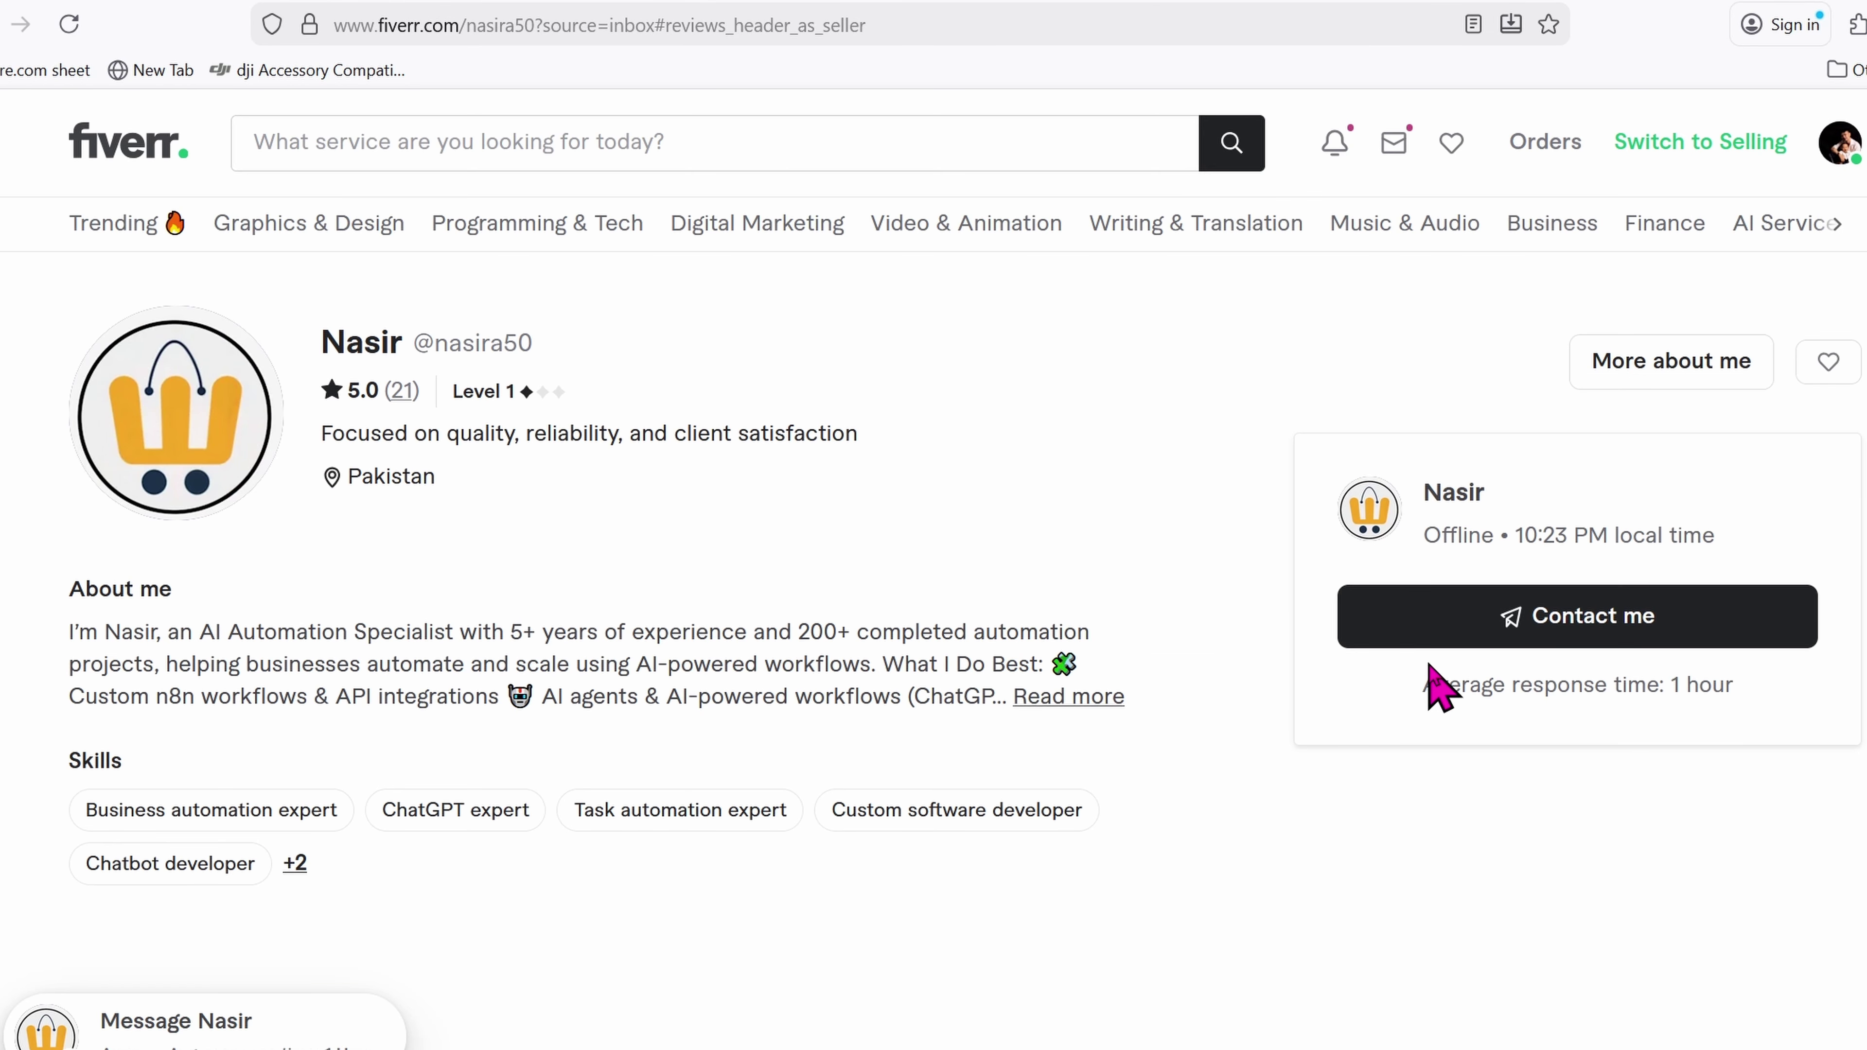
{"action": "left_click", "coordinate": [397, 392]}
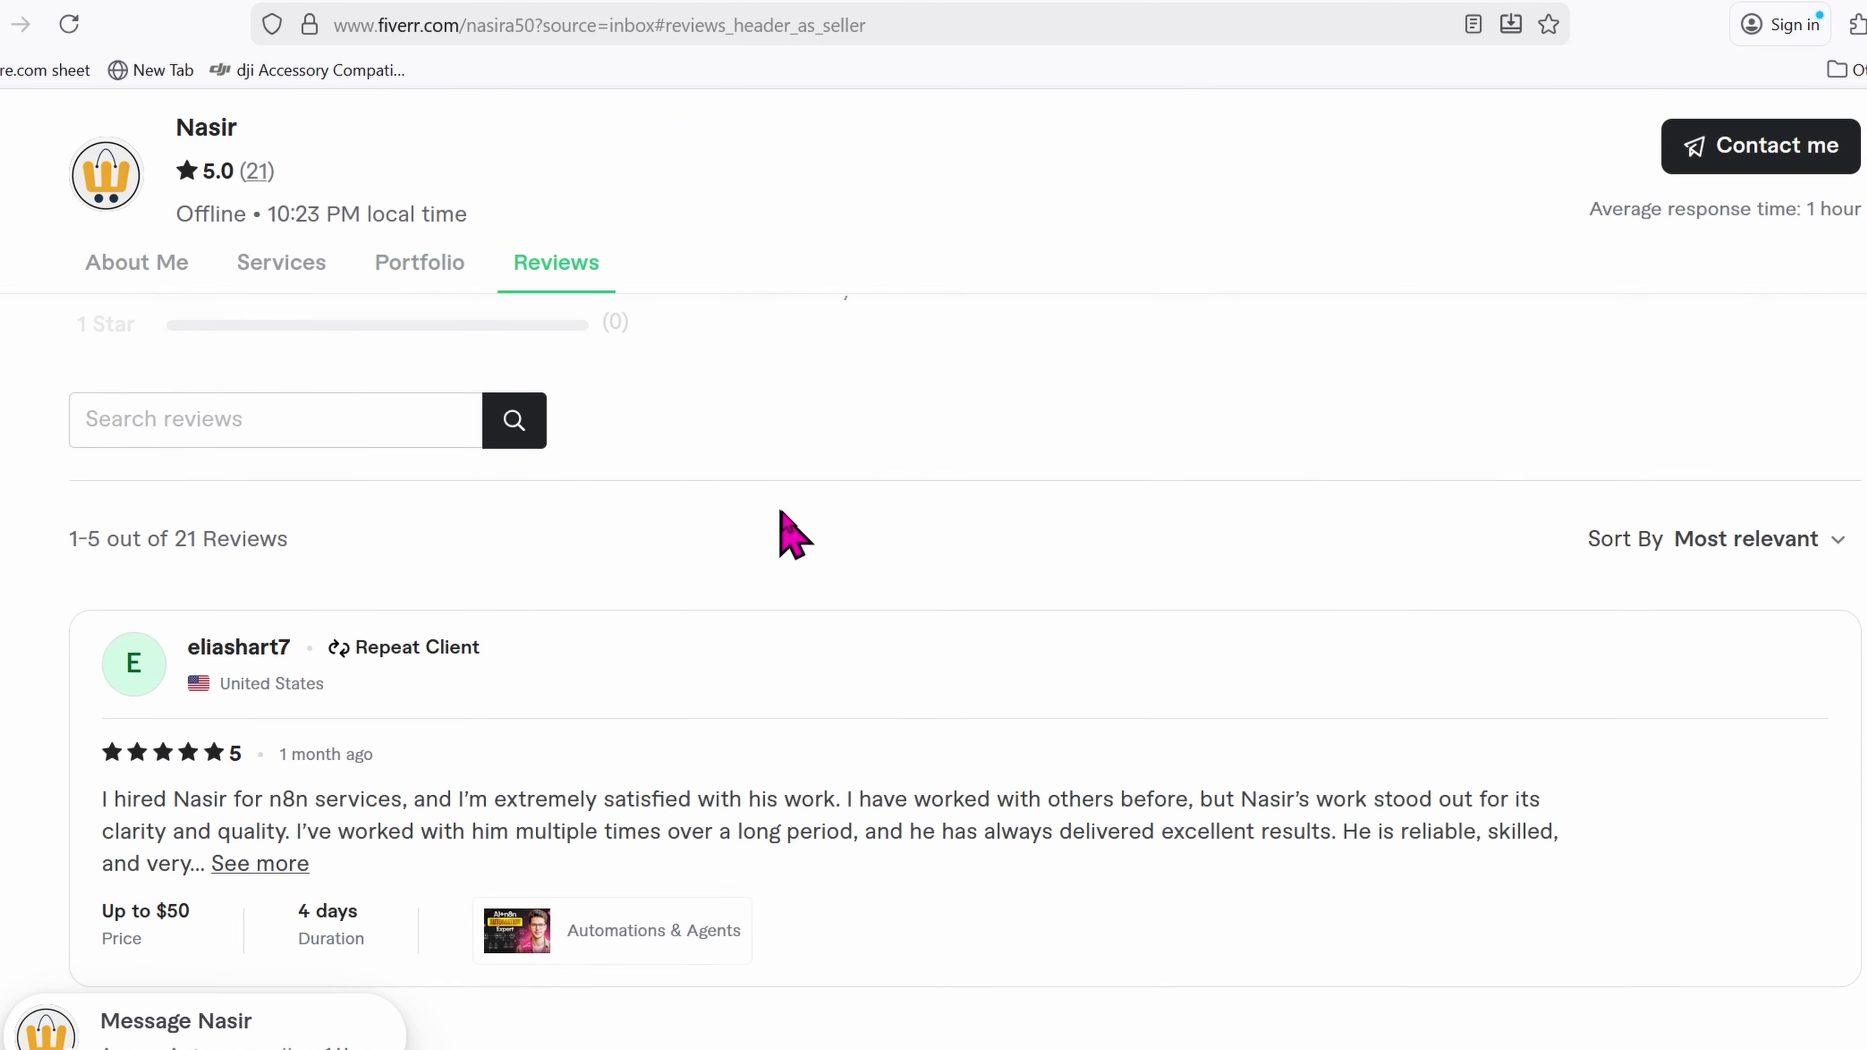
{"action": "scroll", "coordinate": [1136, 647], "scroll_direction": "down", "scroll_amount": 6}
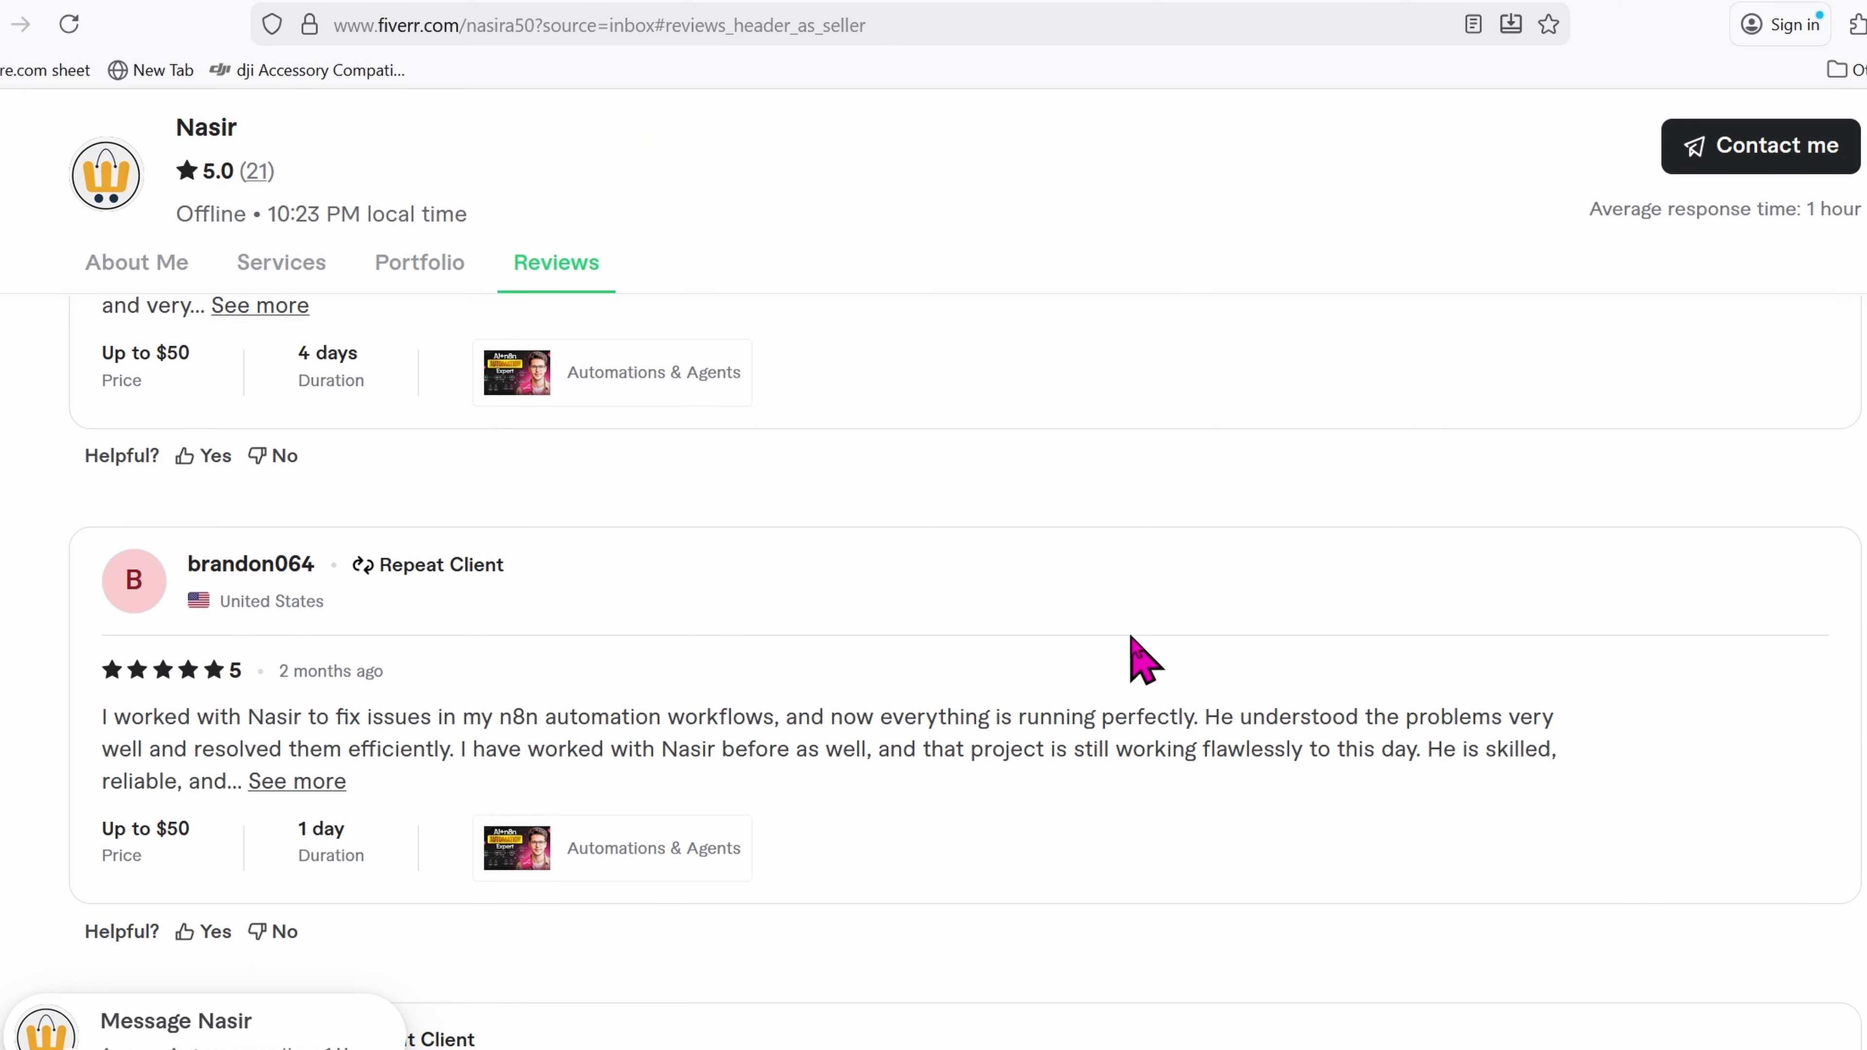
{"action": "scroll", "coordinate": [1144, 660], "scroll_direction": "down", "scroll_amount": 3}
{"action": "scroll", "coordinate": [1134, 659], "scroll_direction": "up", "scroll_amount": 15}
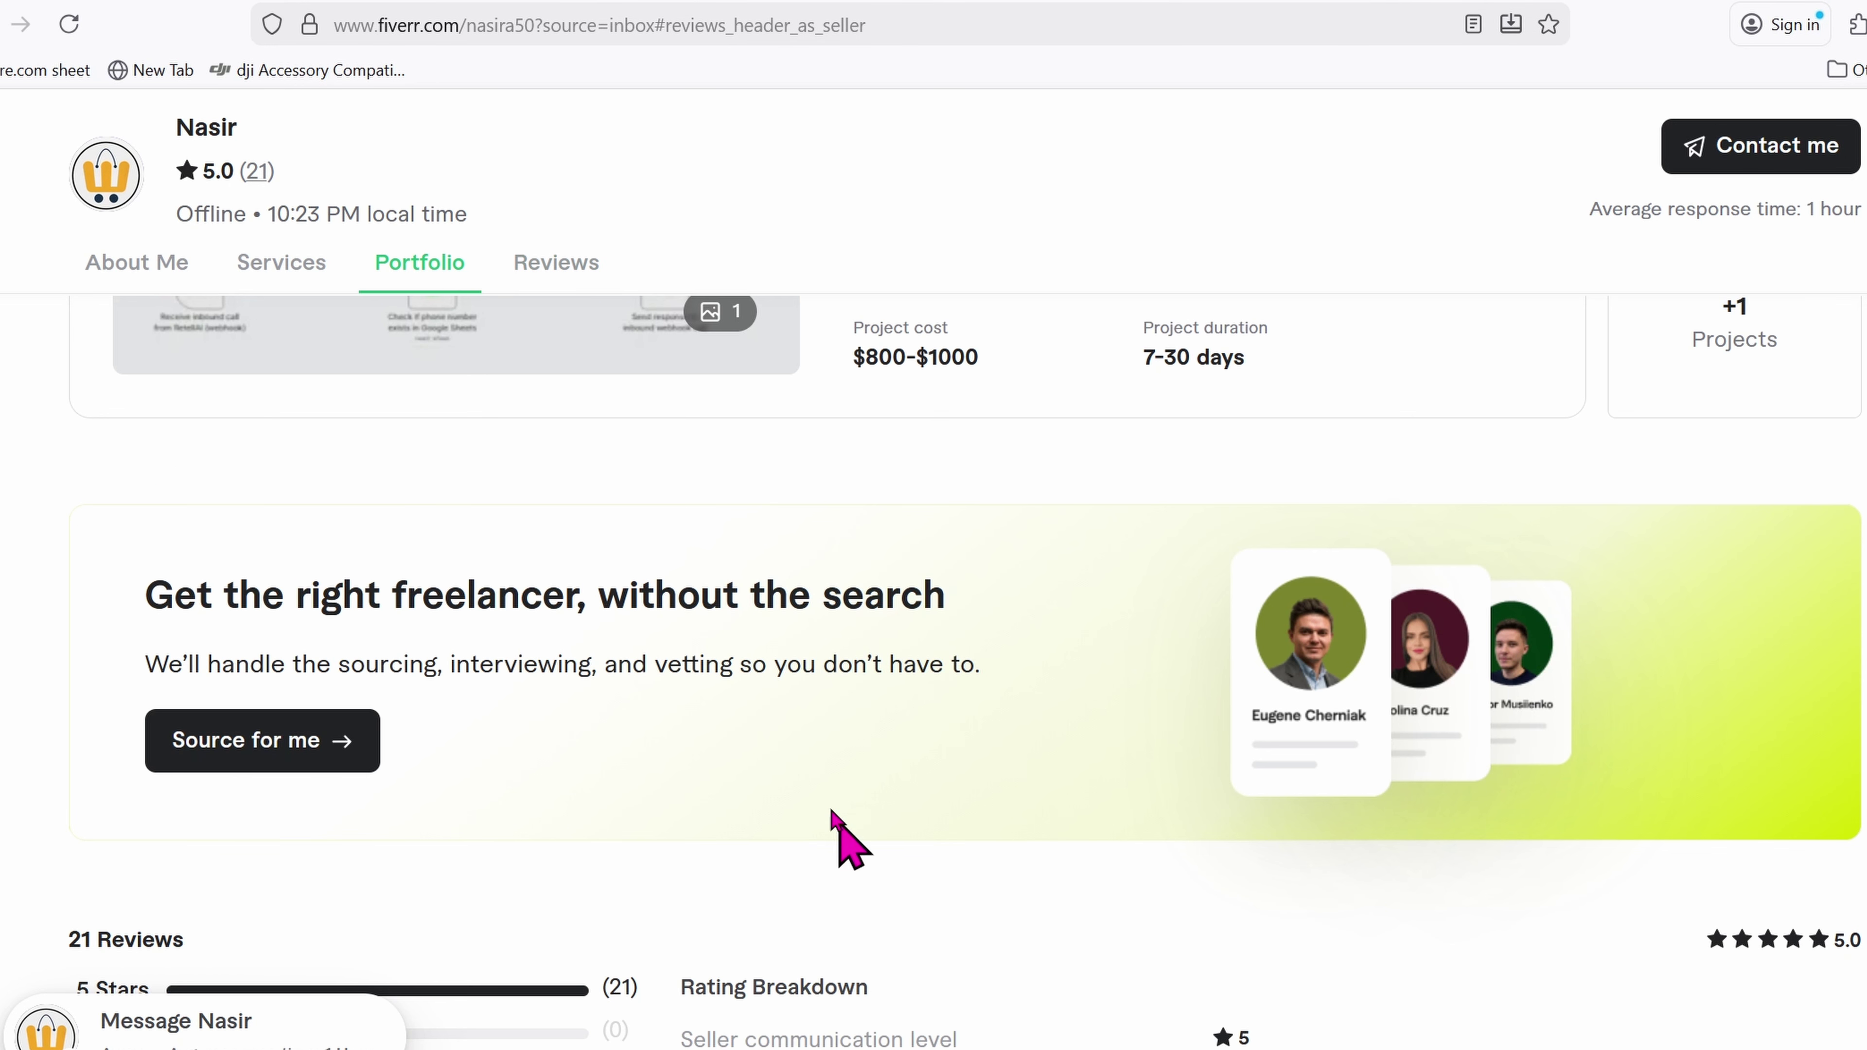
Step: Examine the seller's services and portfolio, and expand the full About me description
{"action": "left_click", "coordinate": [306, 272]}
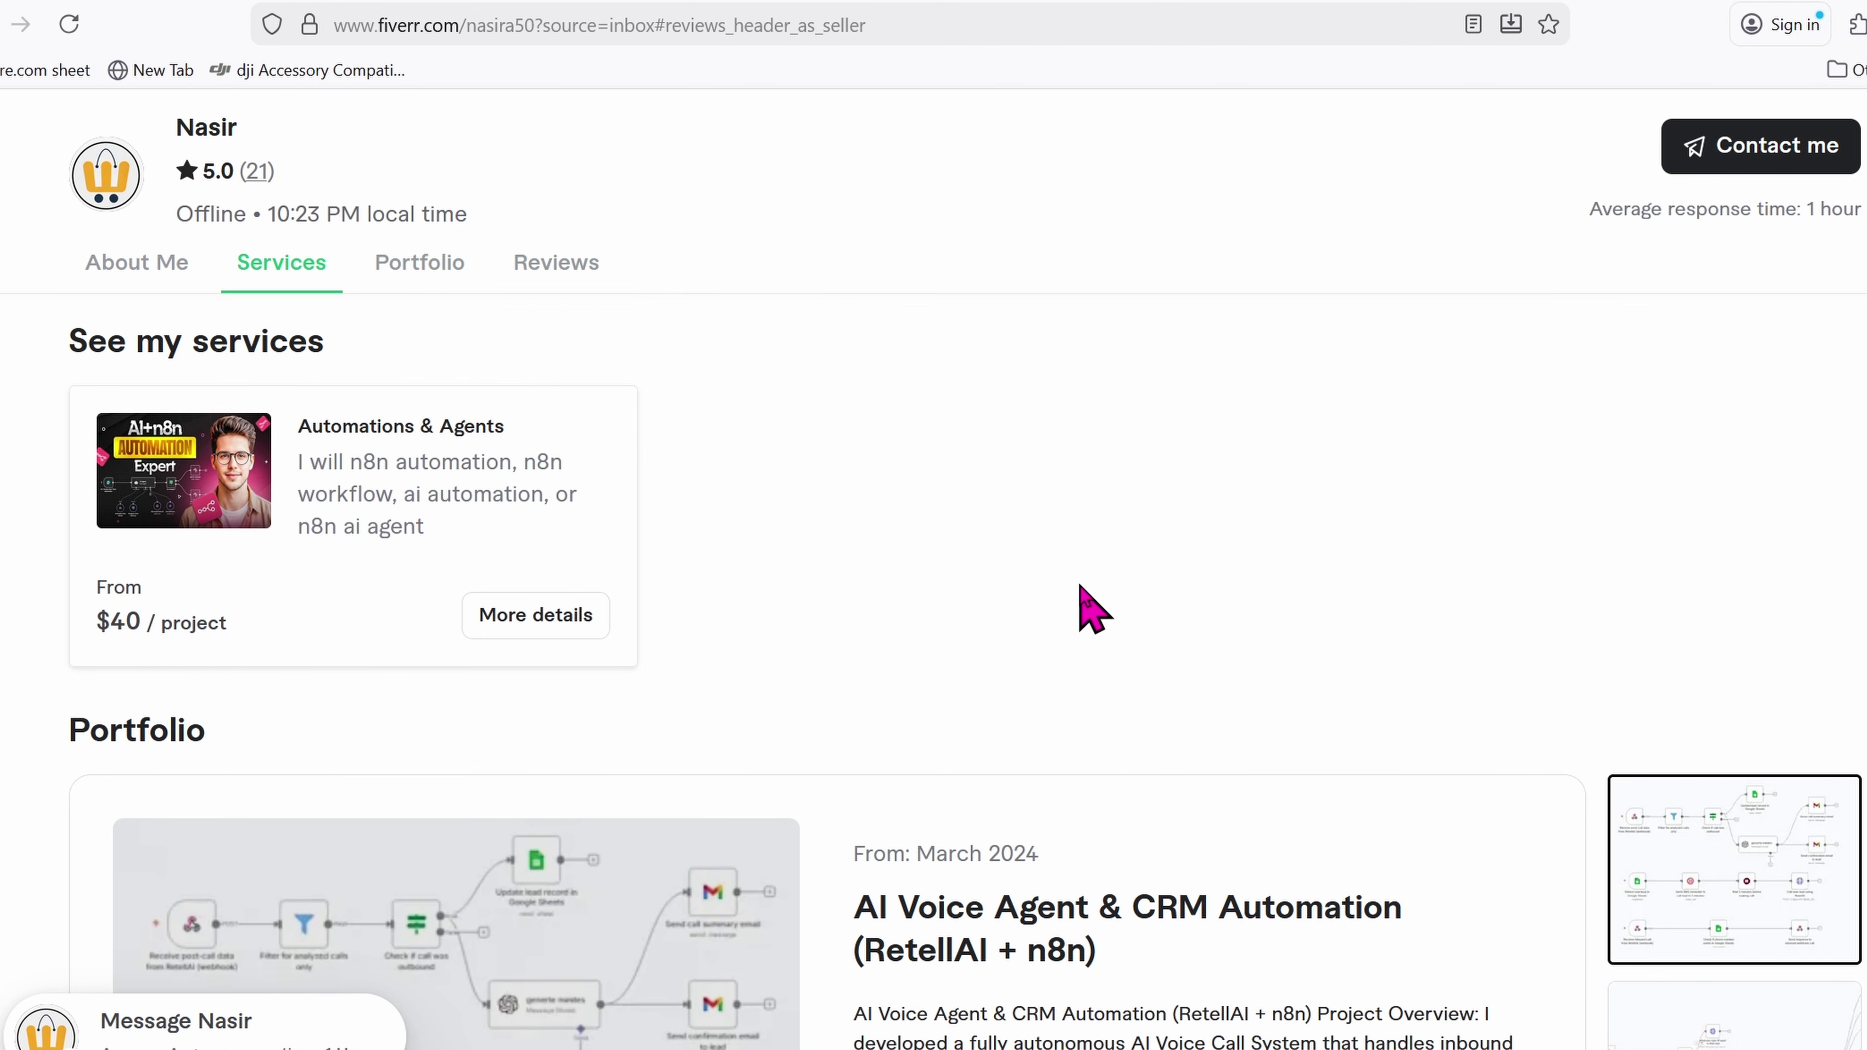
{"action": "scroll", "coordinate": [1093, 609], "scroll_direction": "down", "scroll_amount": 3}
{"action": "scroll", "coordinate": [1093, 609], "scroll_direction": "up", "scroll_amount": 8}
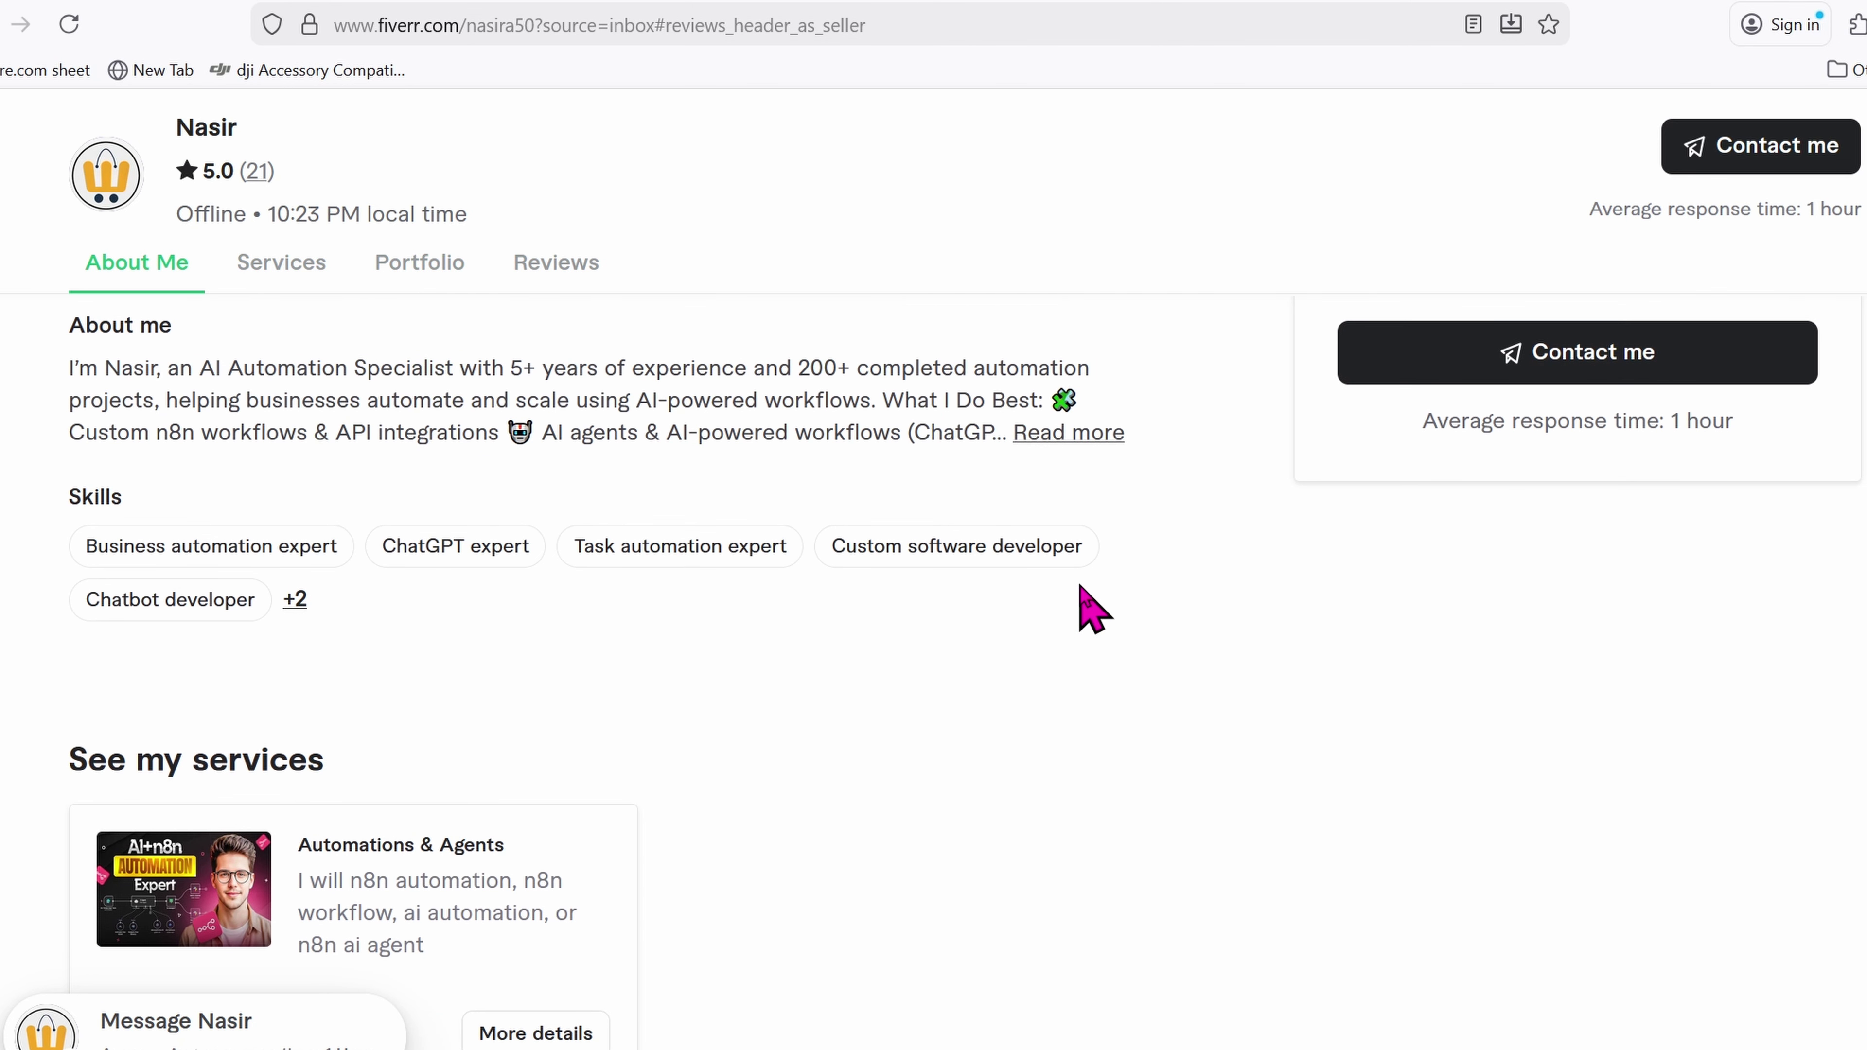
{"action": "scroll", "coordinate": [1094, 609], "scroll_direction": "up", "scroll_amount": 3}
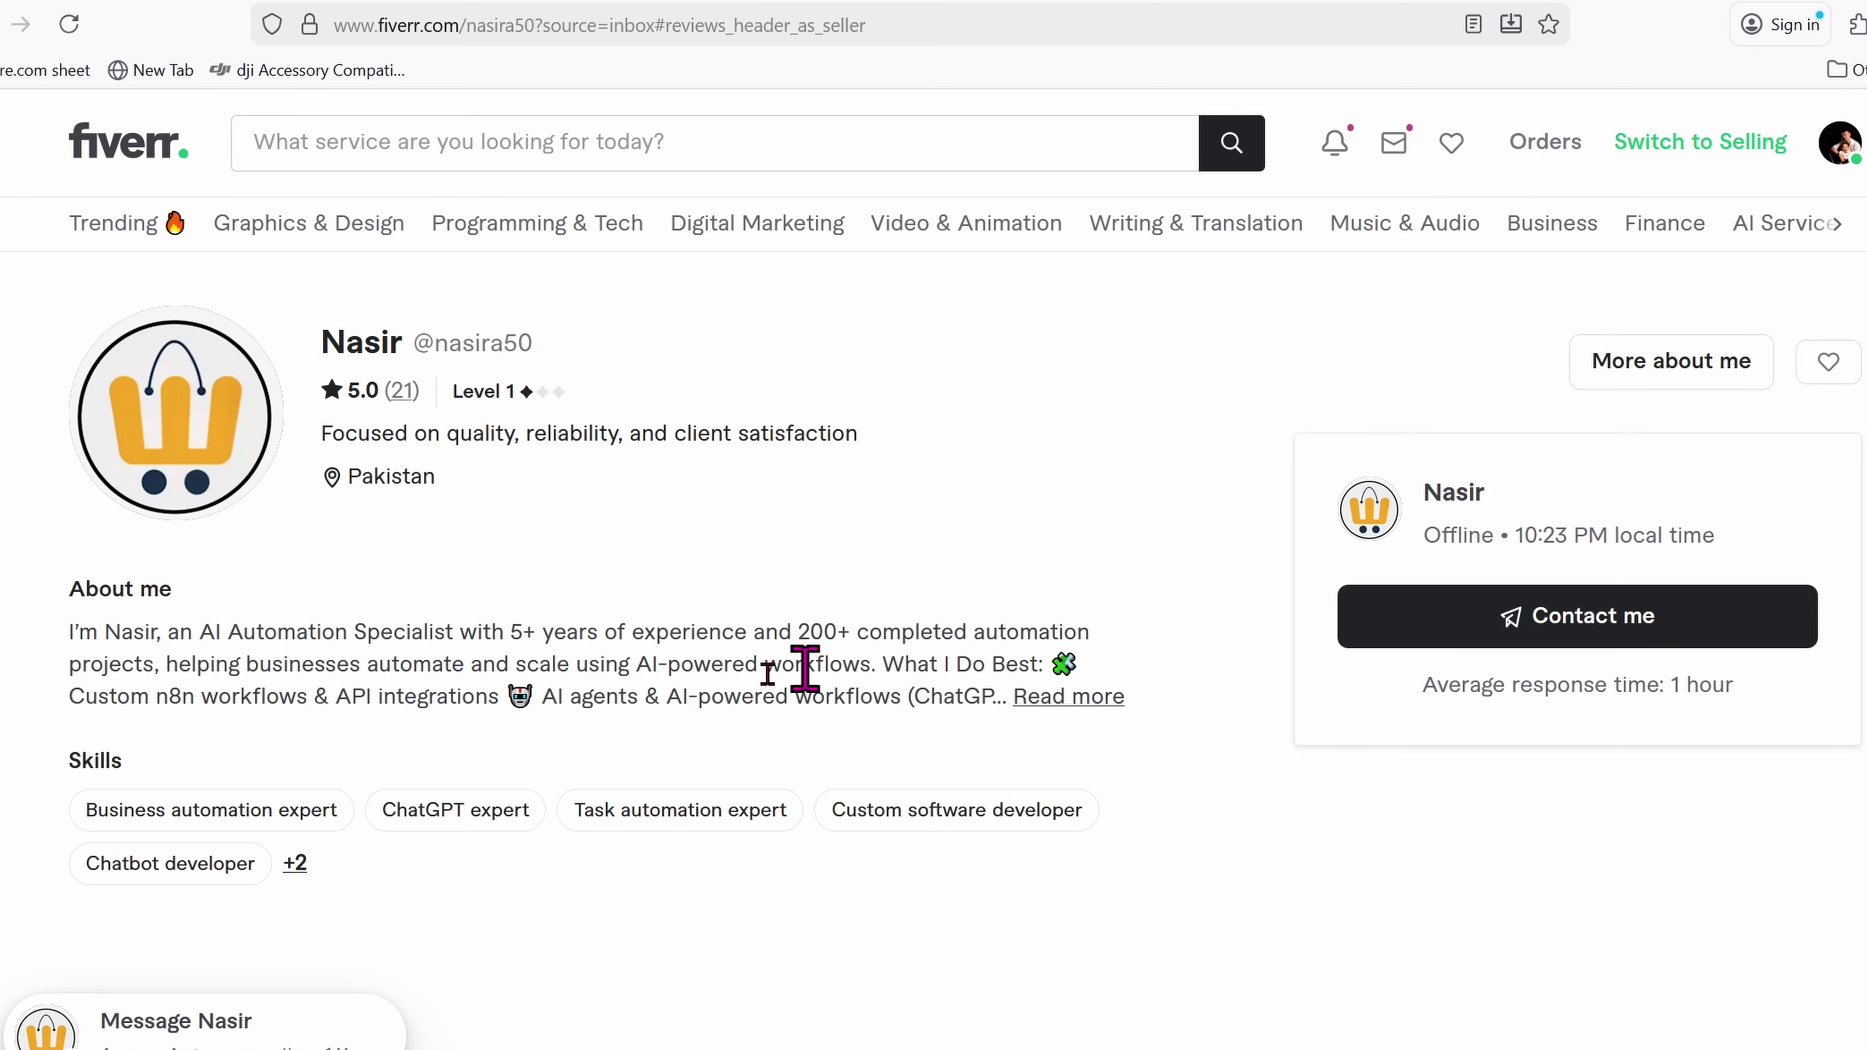
{"action": "left_click", "coordinate": [1059, 706]}
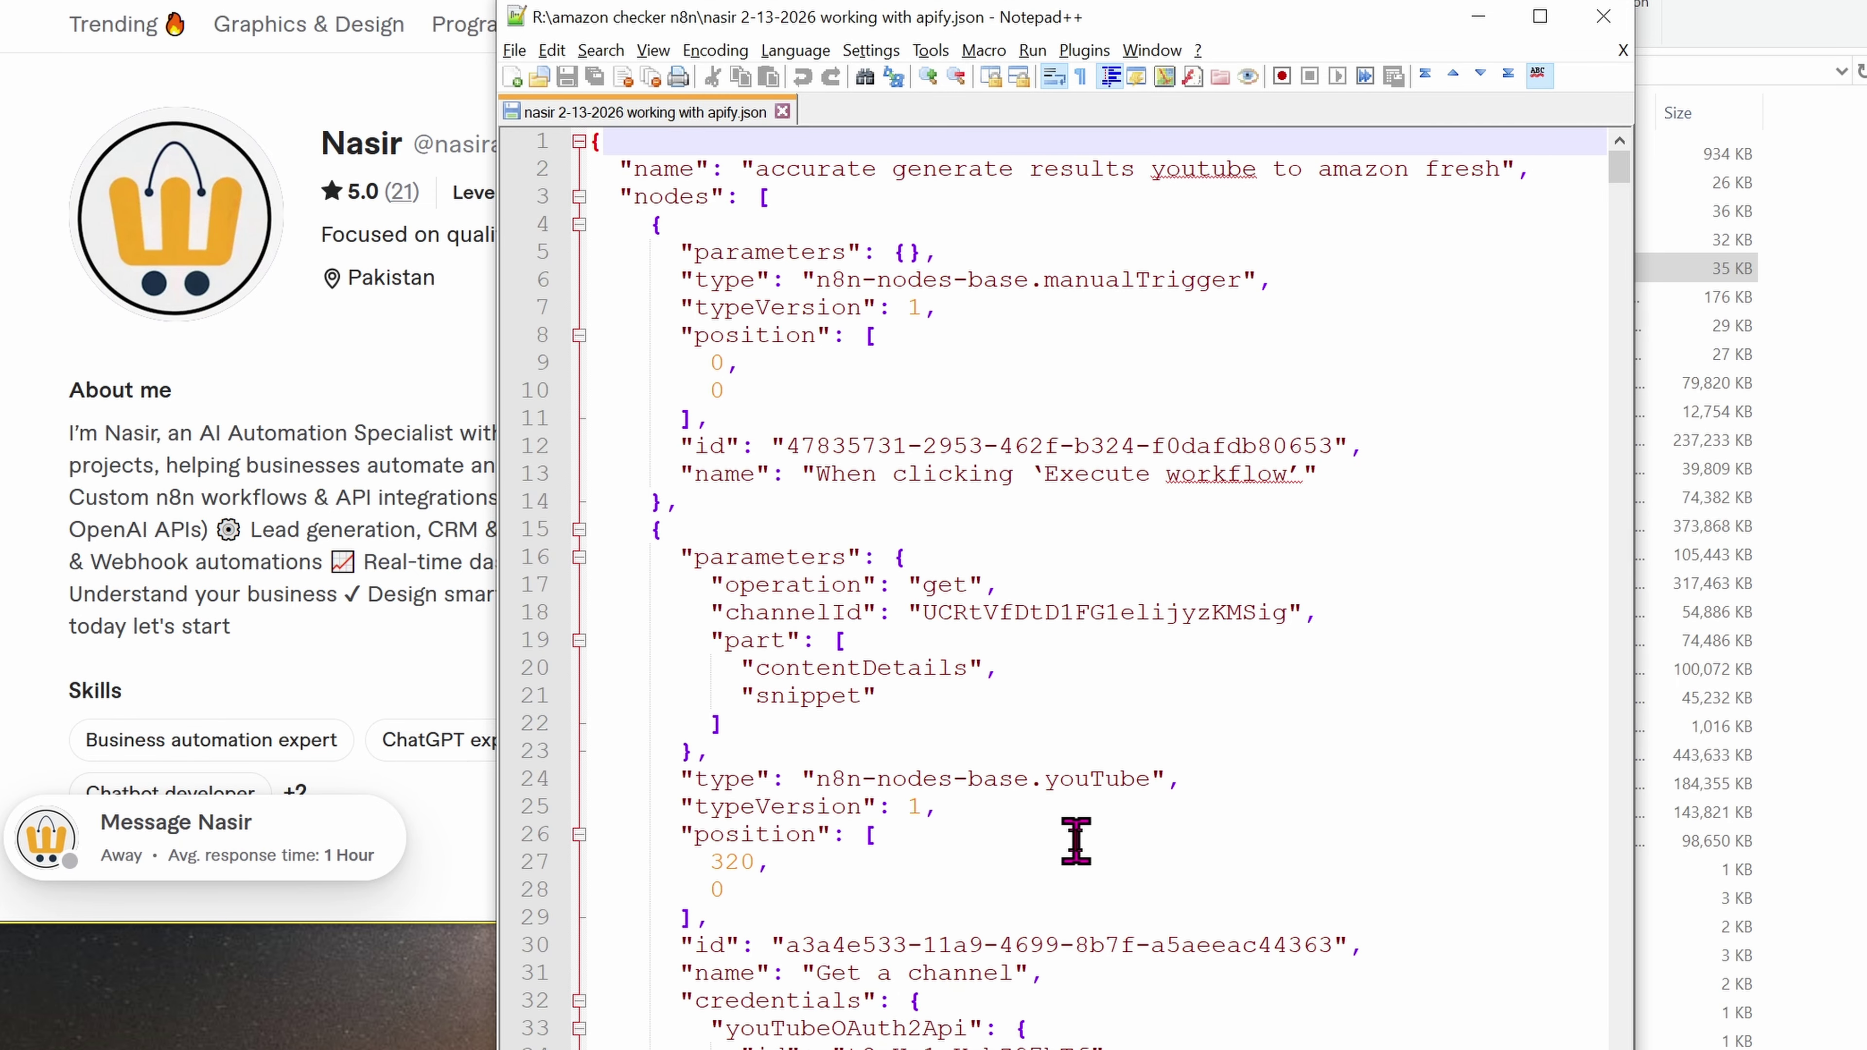
Step: Select the channelId value in the workflow JSON in Notepad++, and open the tire rotation video from the dablet channel on YouTube
{"action": "double_click", "coordinate": [1099, 615]}
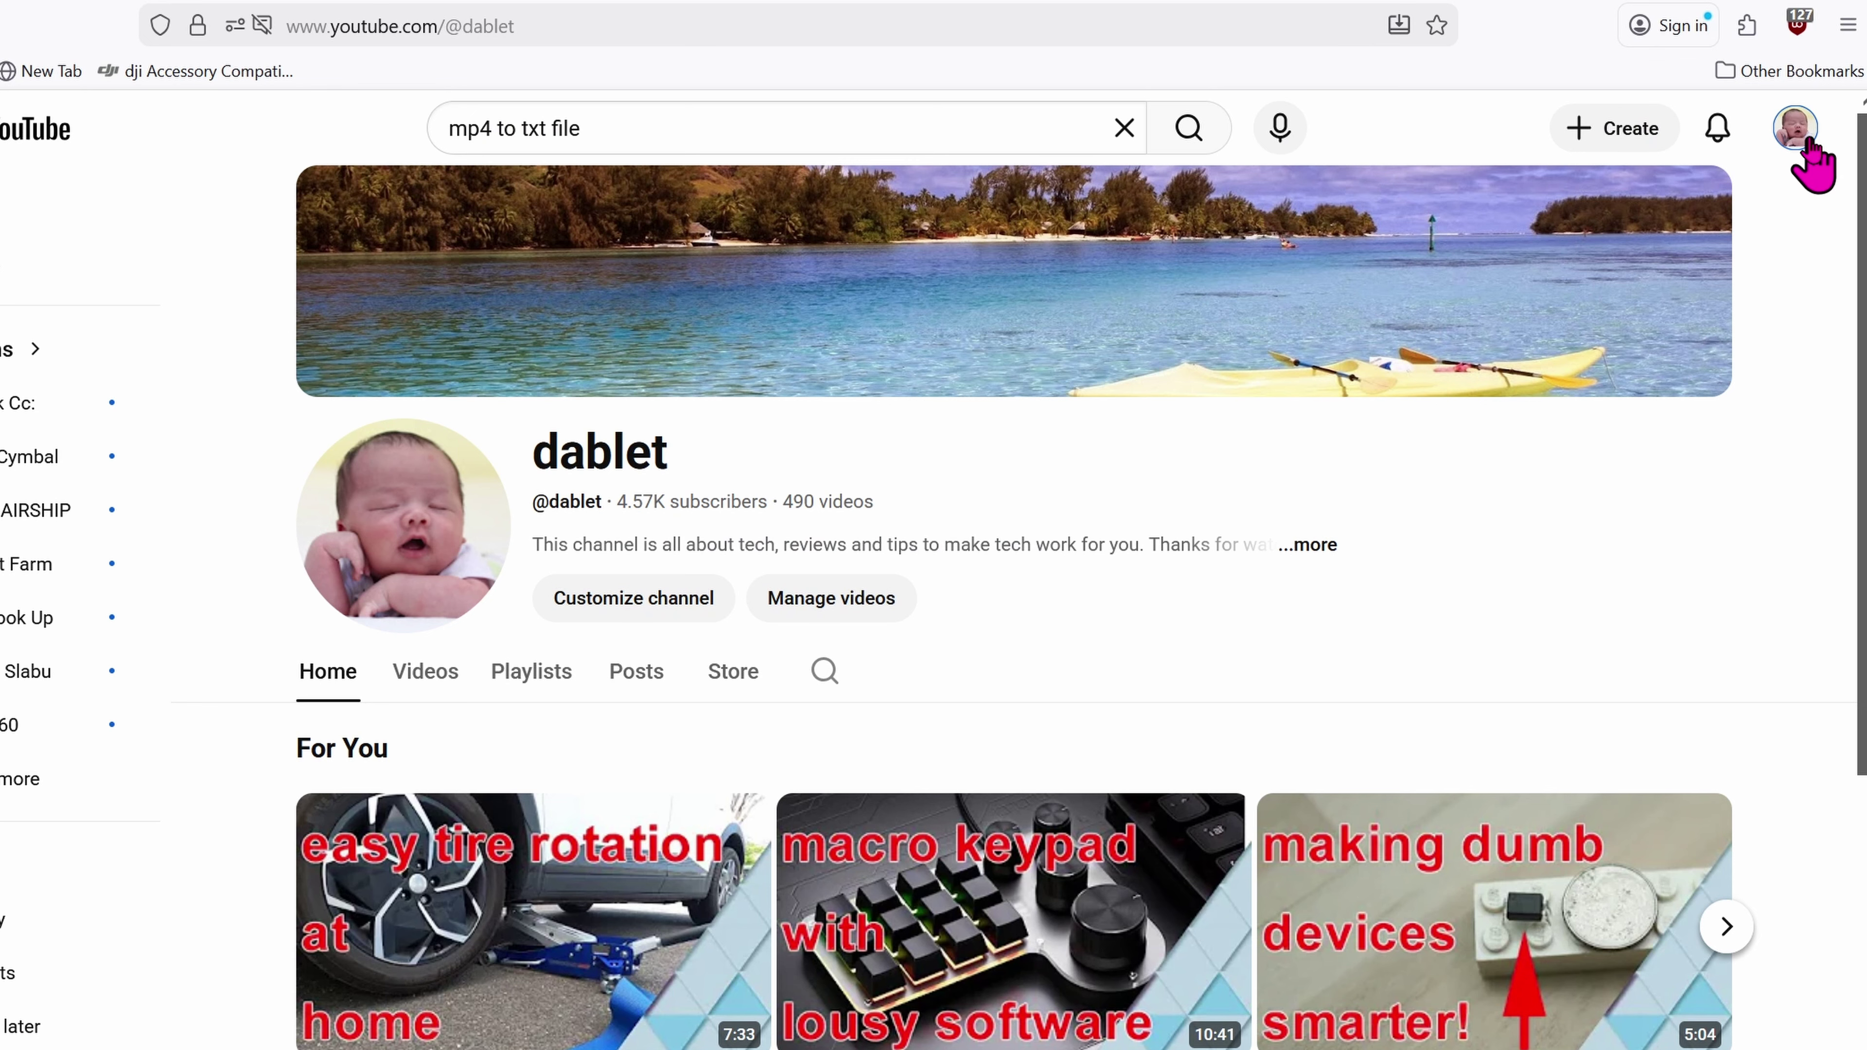
{"action": "left_click", "coordinate": [1808, 141]}
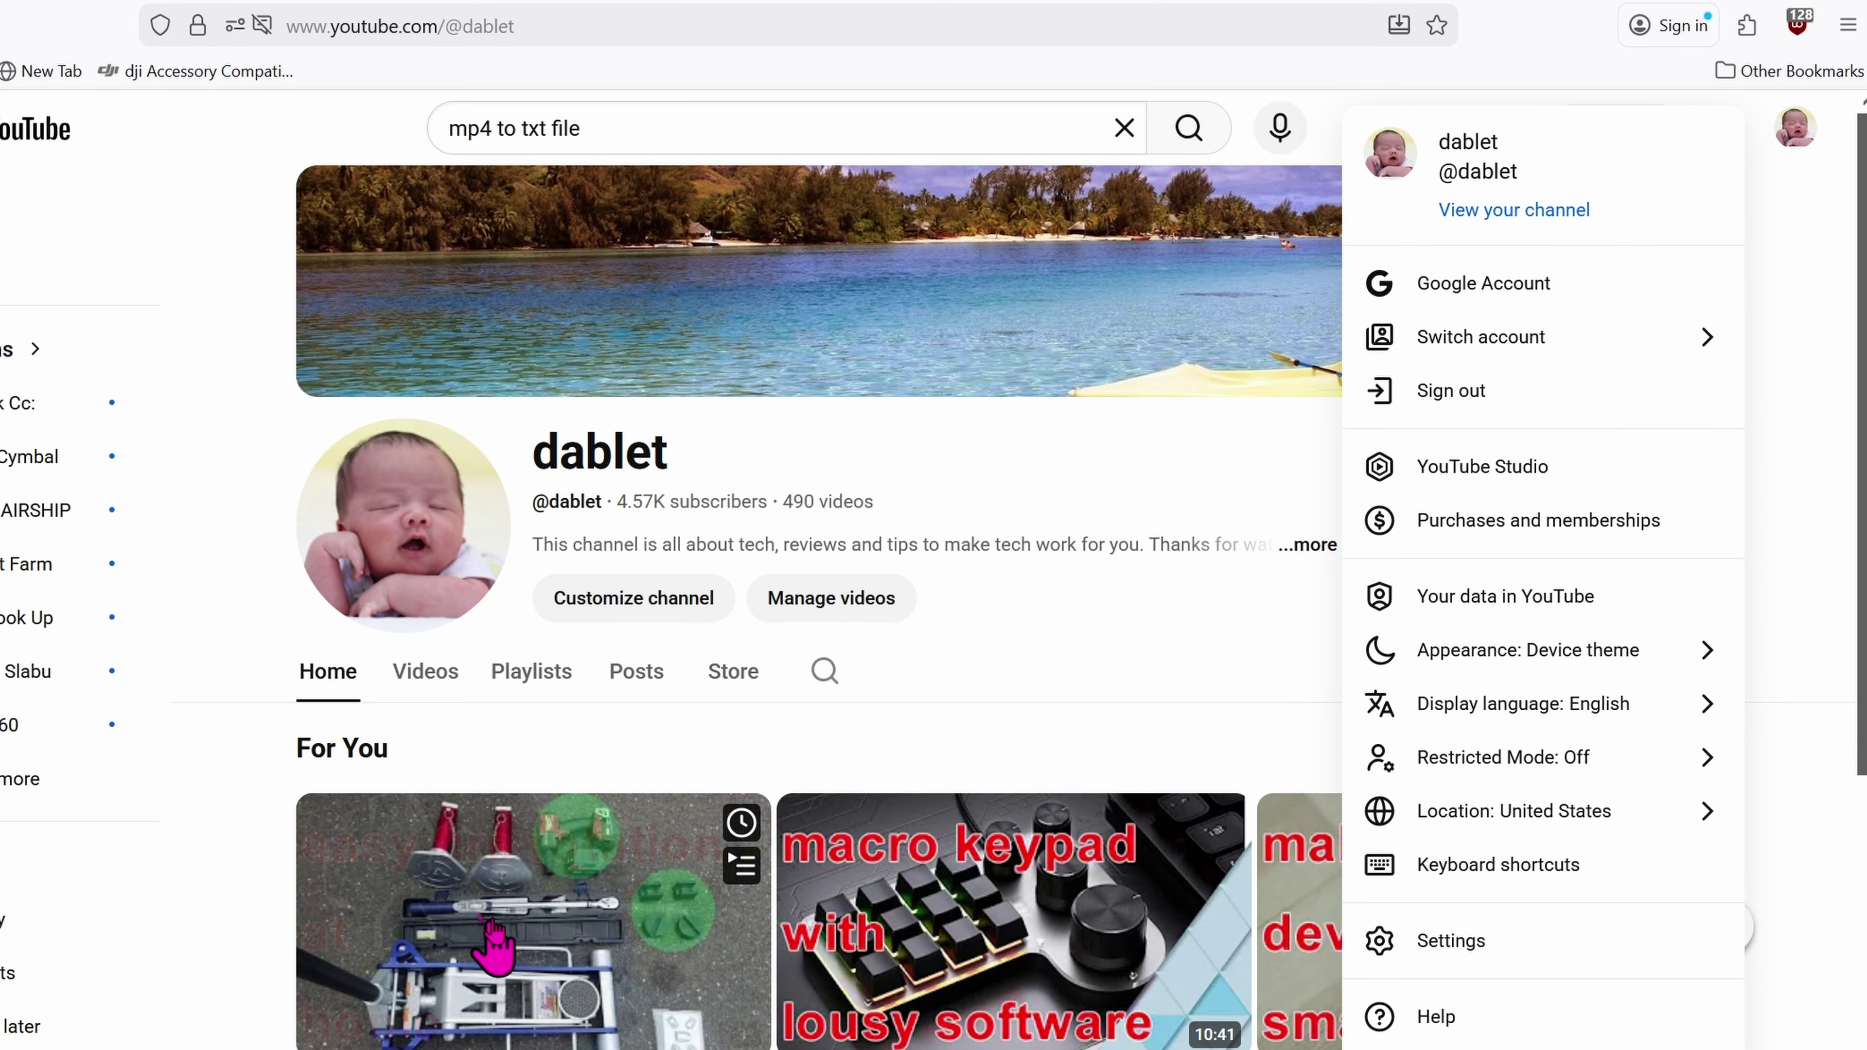
{"action": "left_click", "coordinate": [500, 949]}
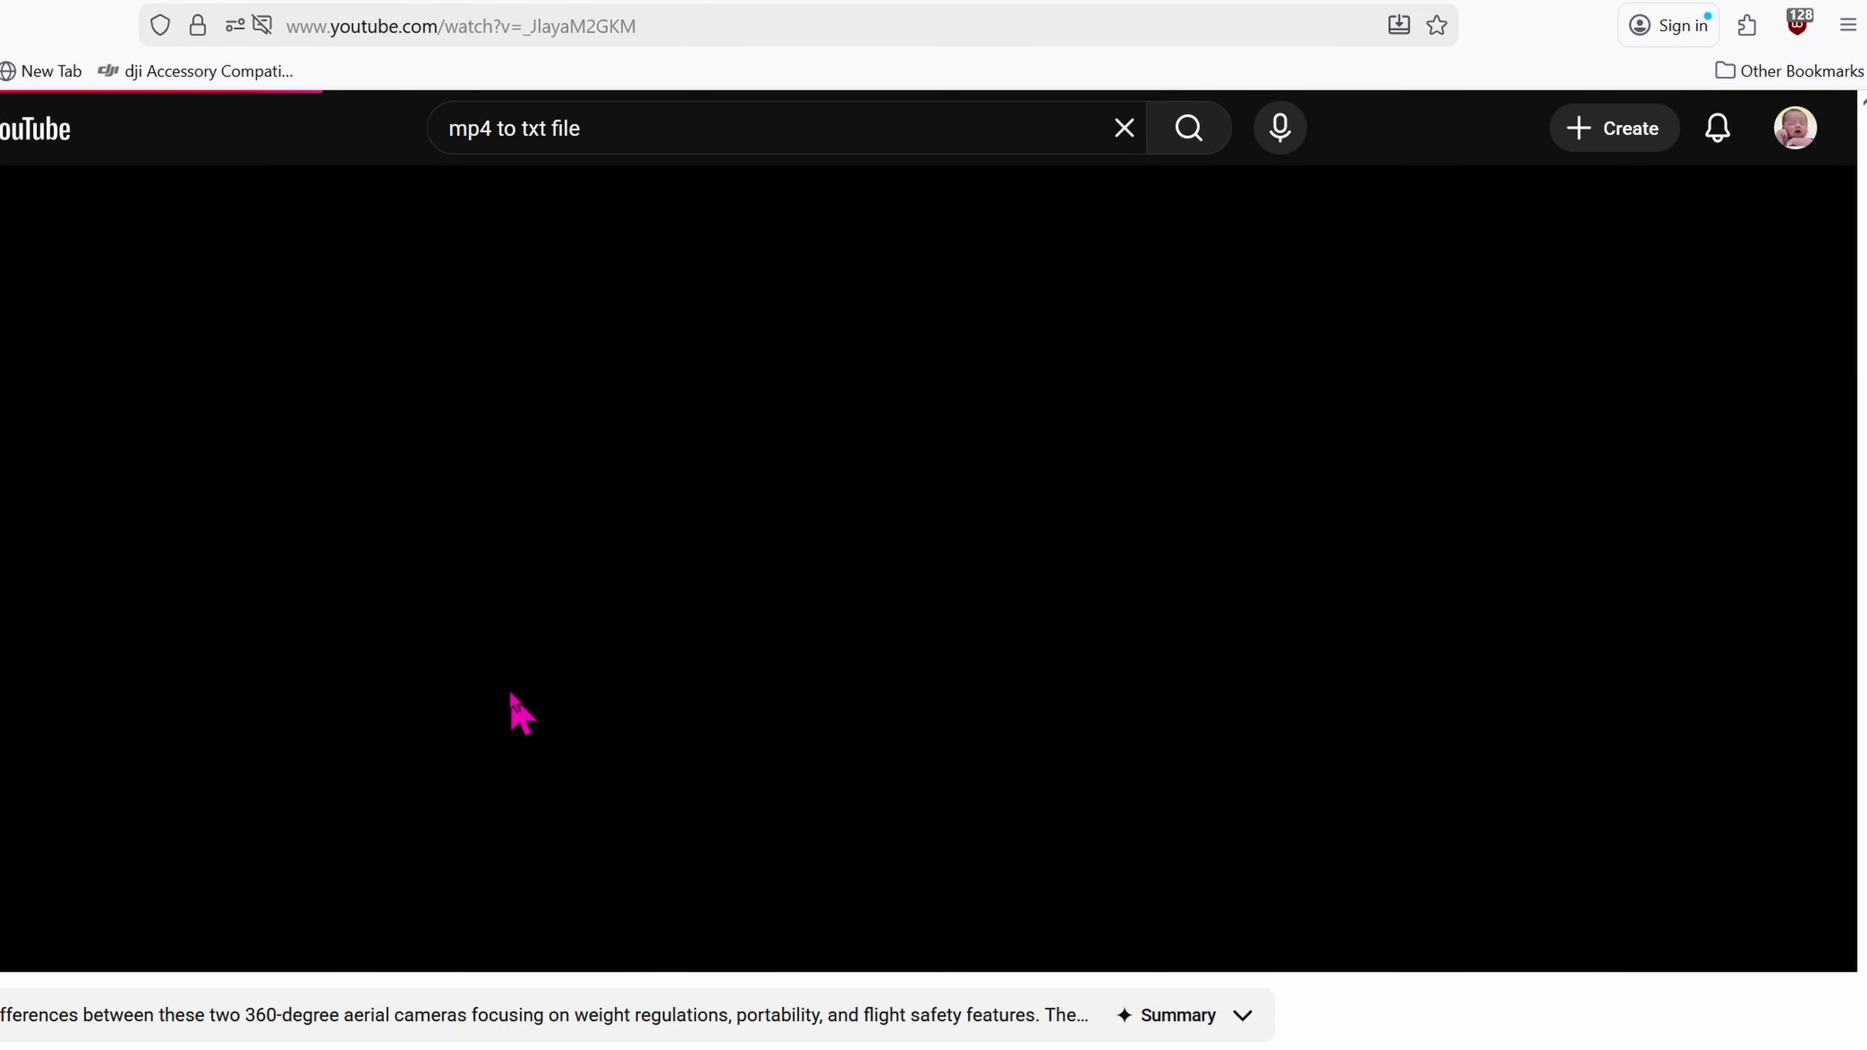
Step: View the video page's source, search it for "channelId" and copy the channel ID value
{"action": "key", "text": "ctrl+u"}
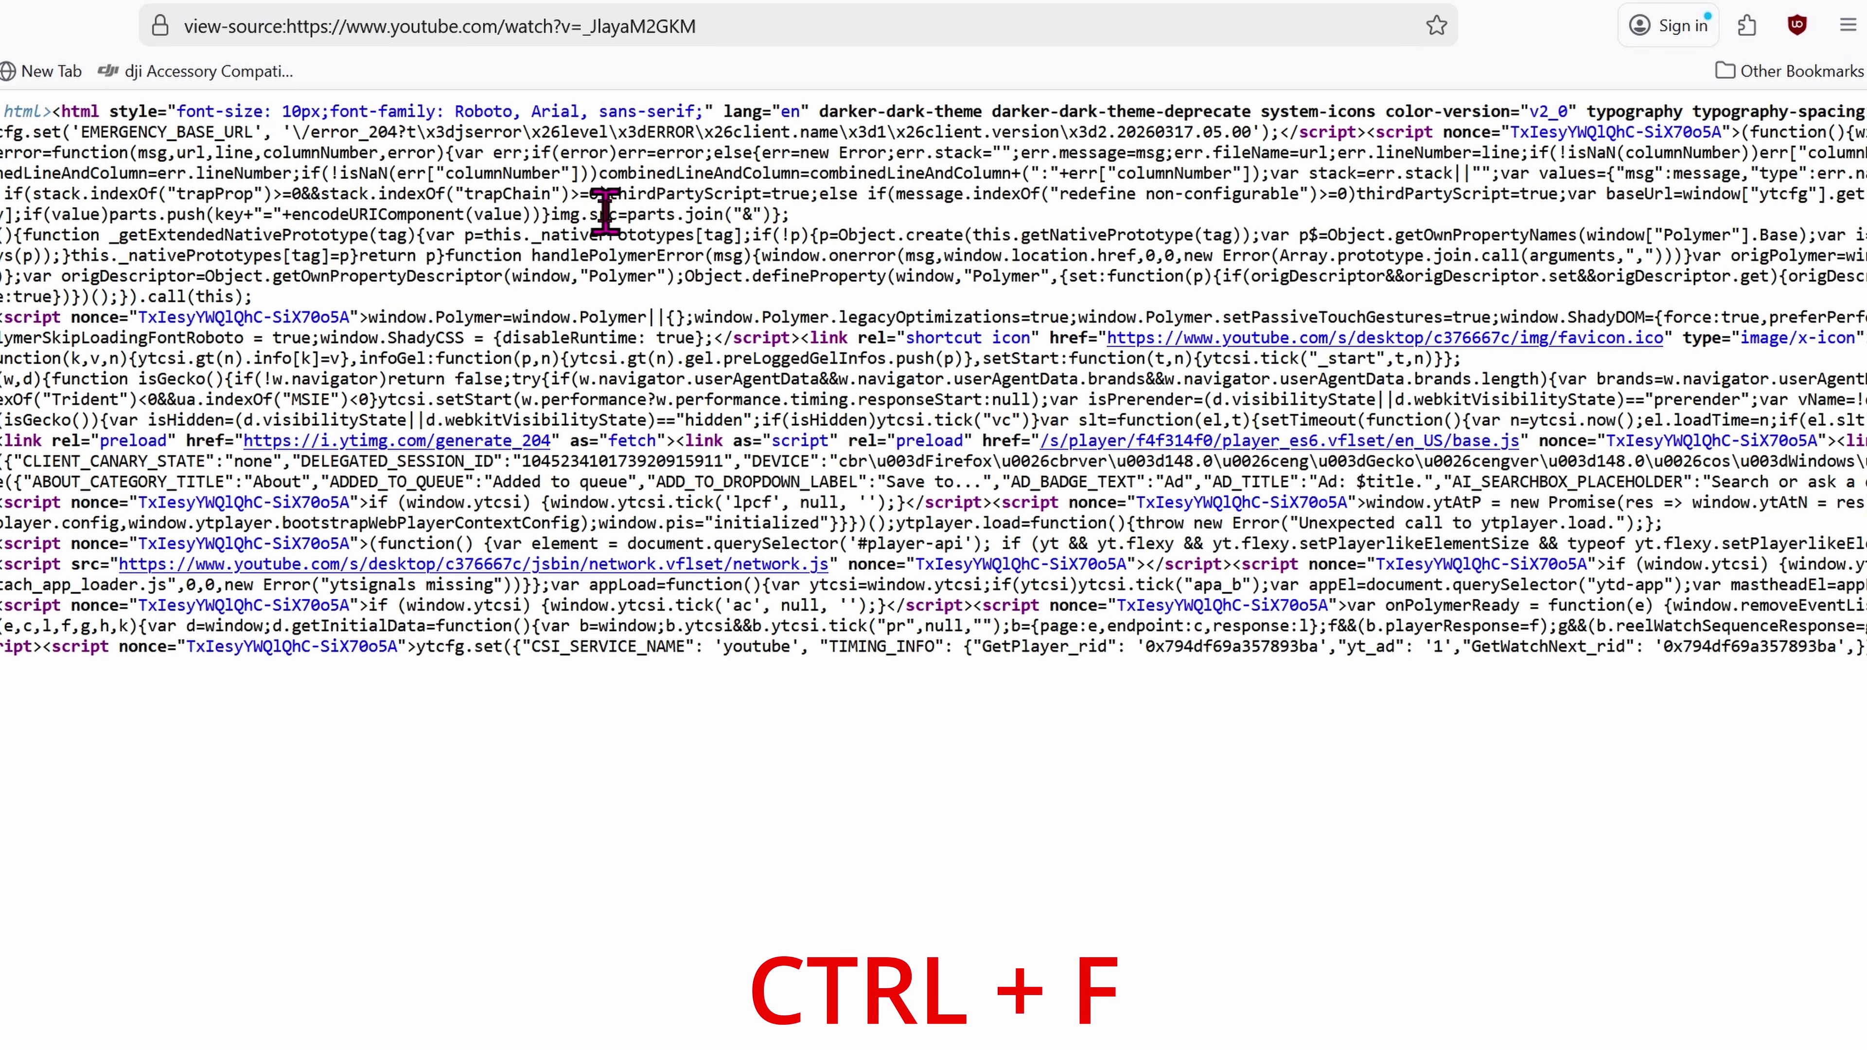
{"action": "key", "text": "ctrl+f"}
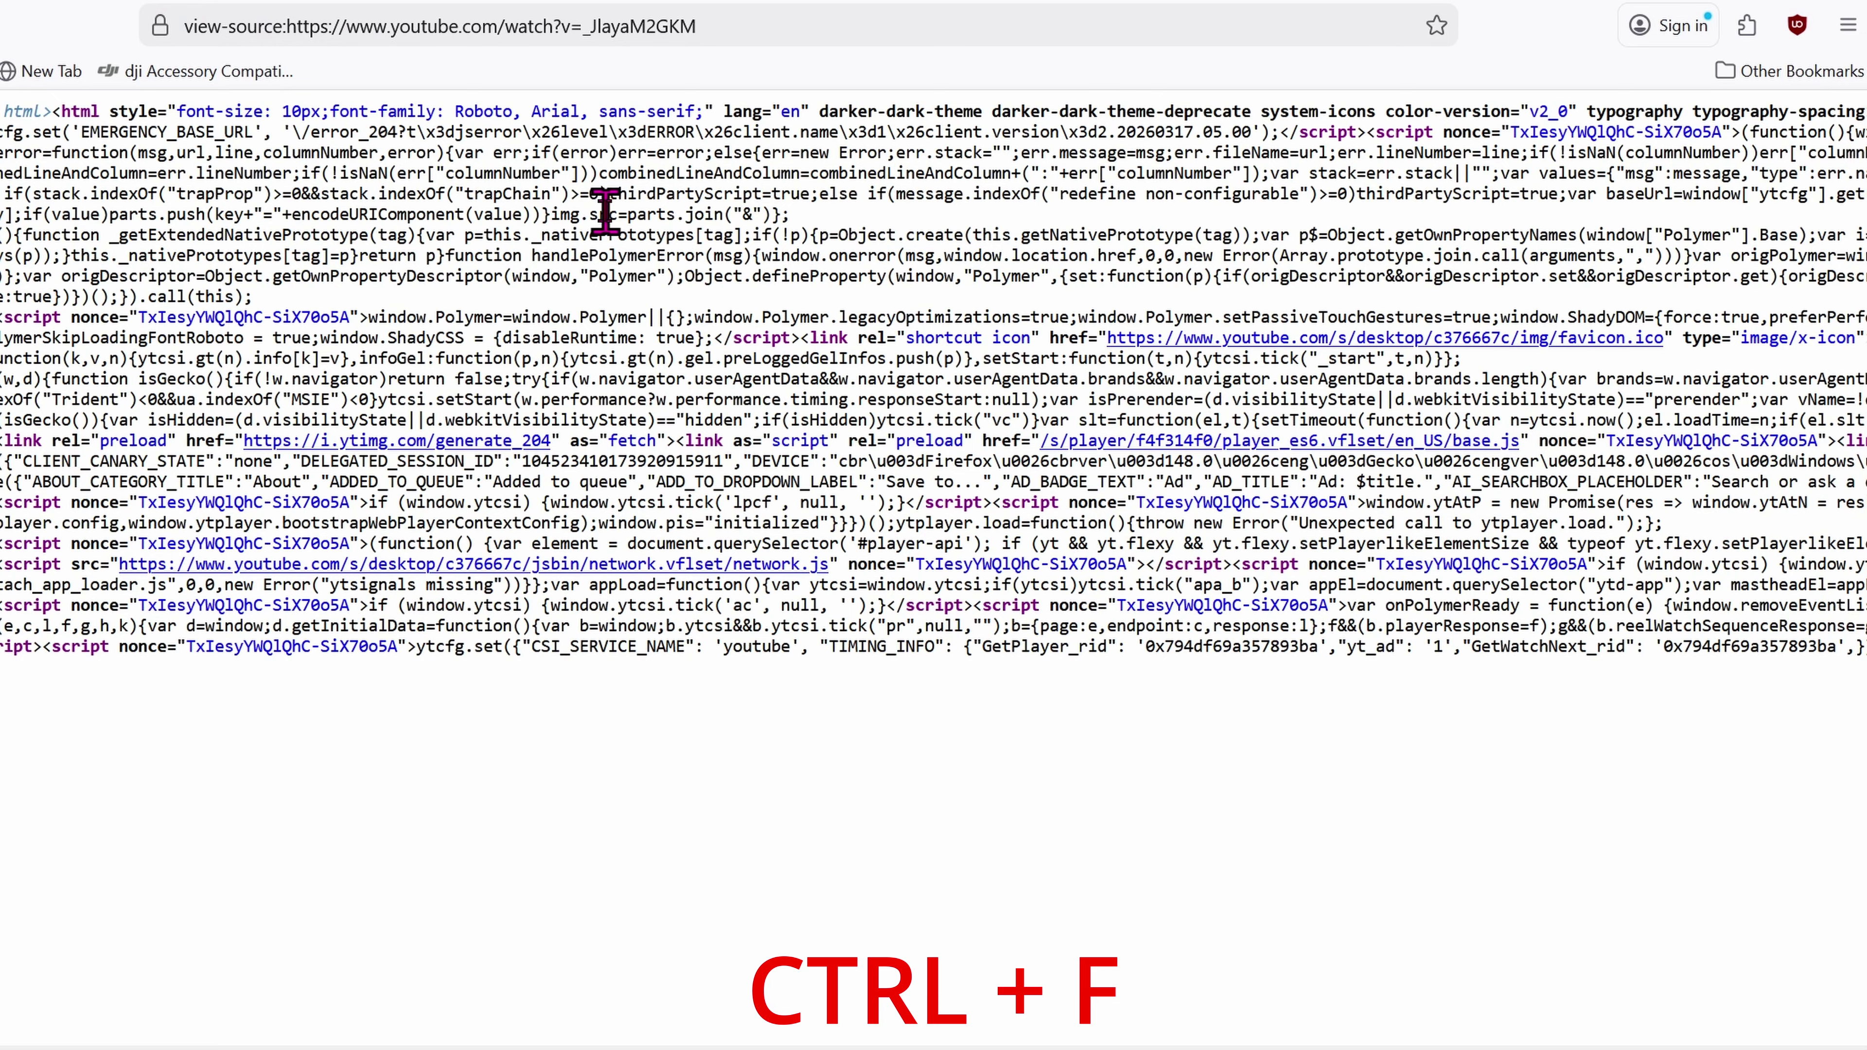
{"action": "type", "text": "channelId"}
{"action": "double_click", "coordinate": [1306, 502]}
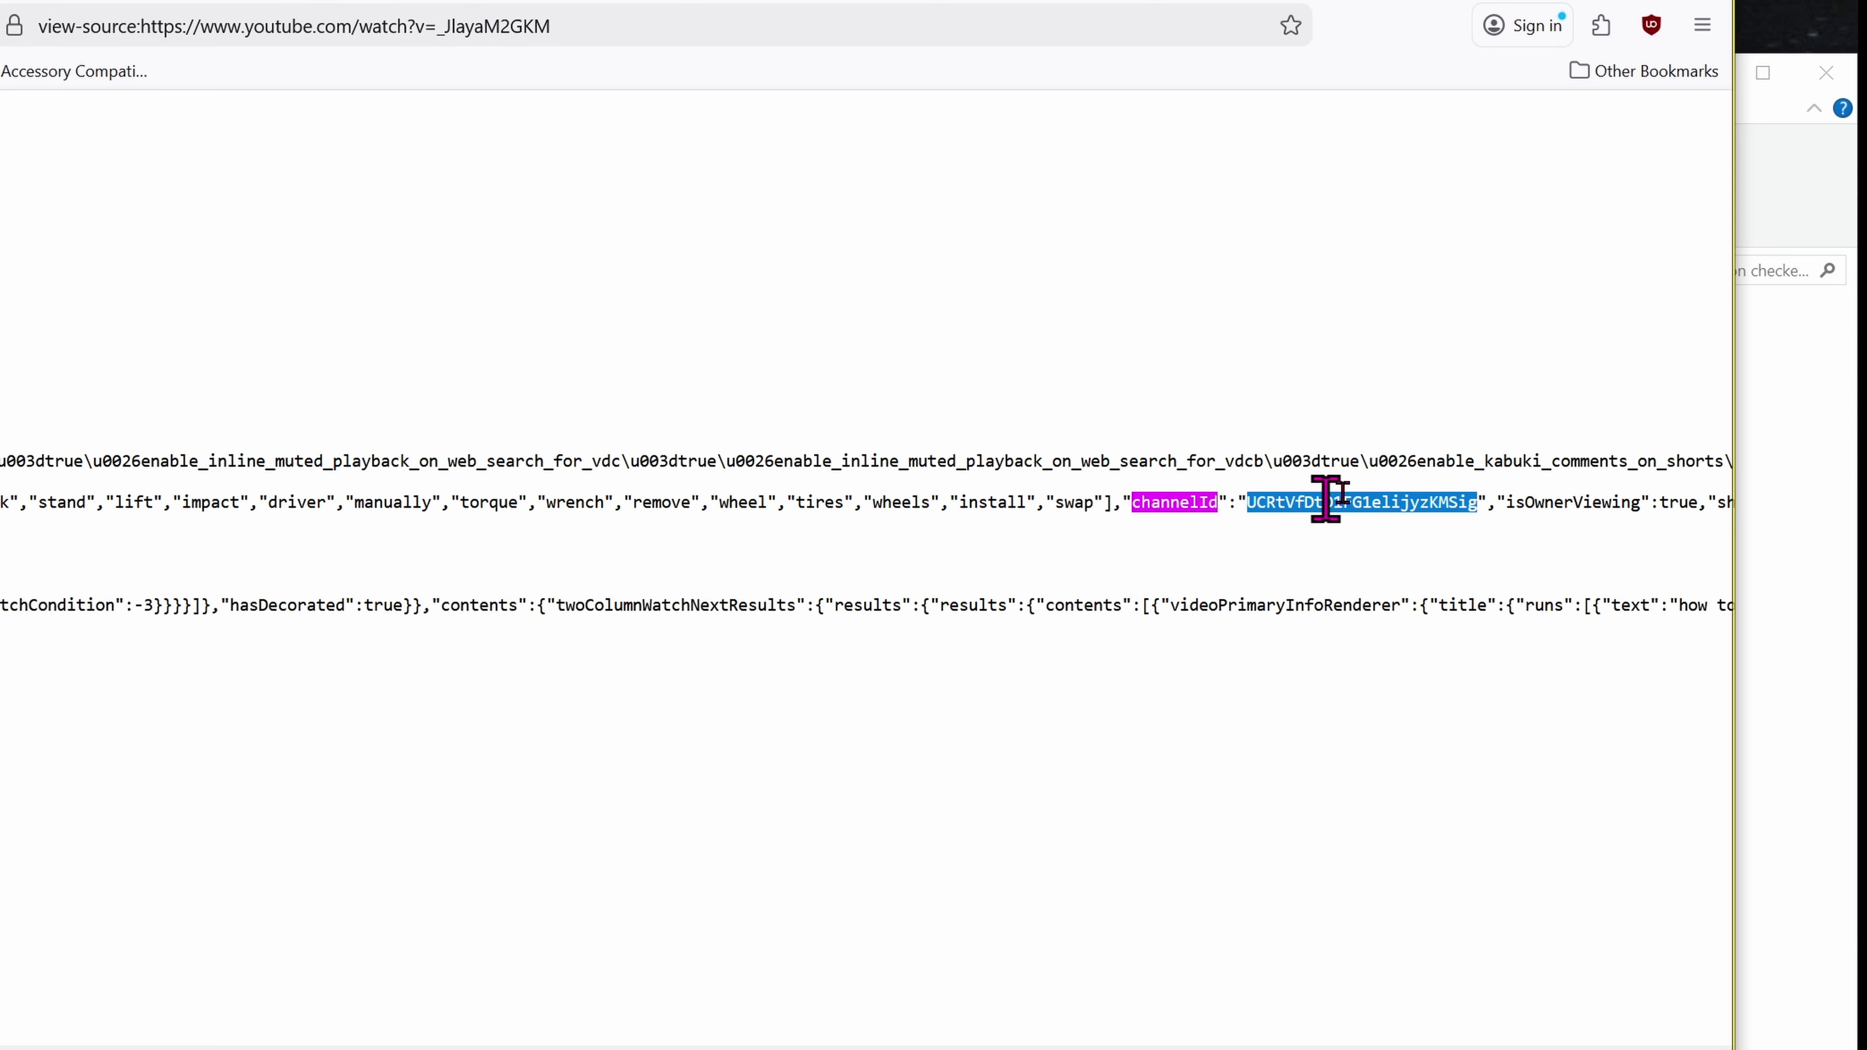
{"action": "right_click", "coordinate": [1405, 507]}
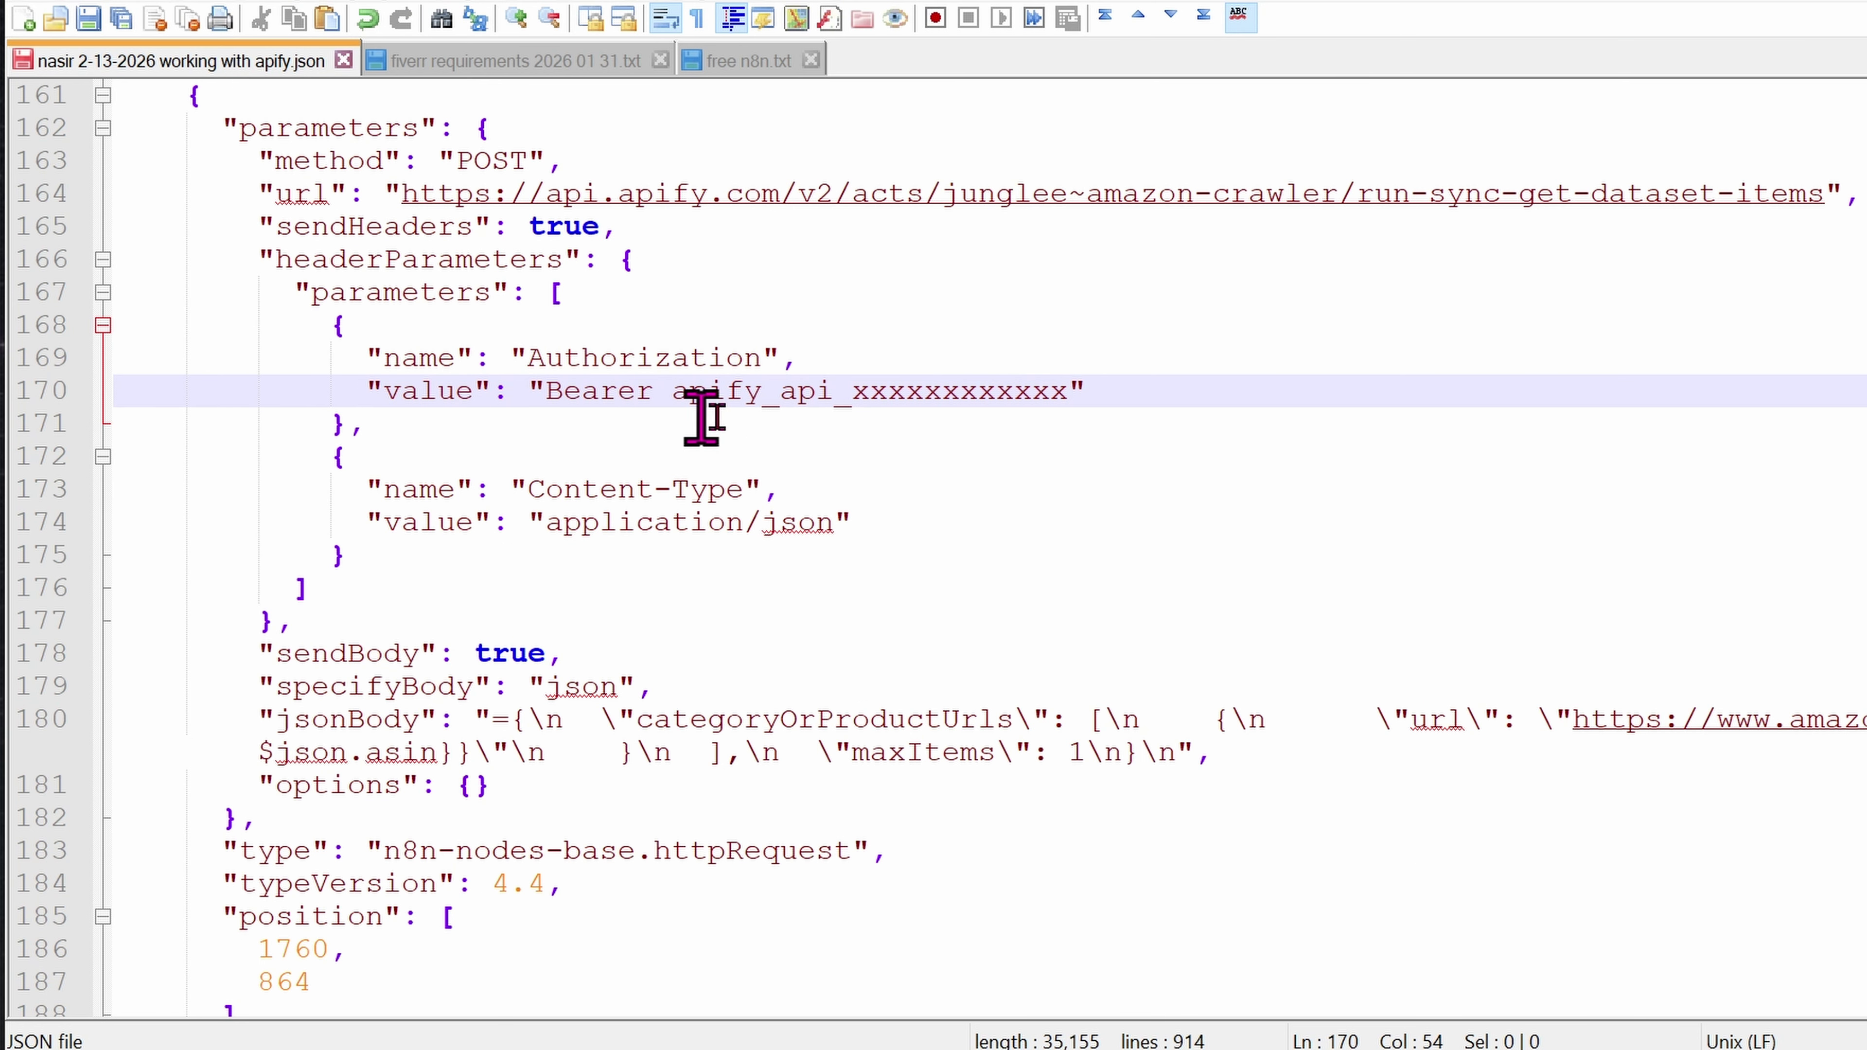
Step: Select the placeholder Apify API key in the Authorization header value of the workflow JSON in Notepad++
{"action": "left_click", "coordinate": [870, 390]}
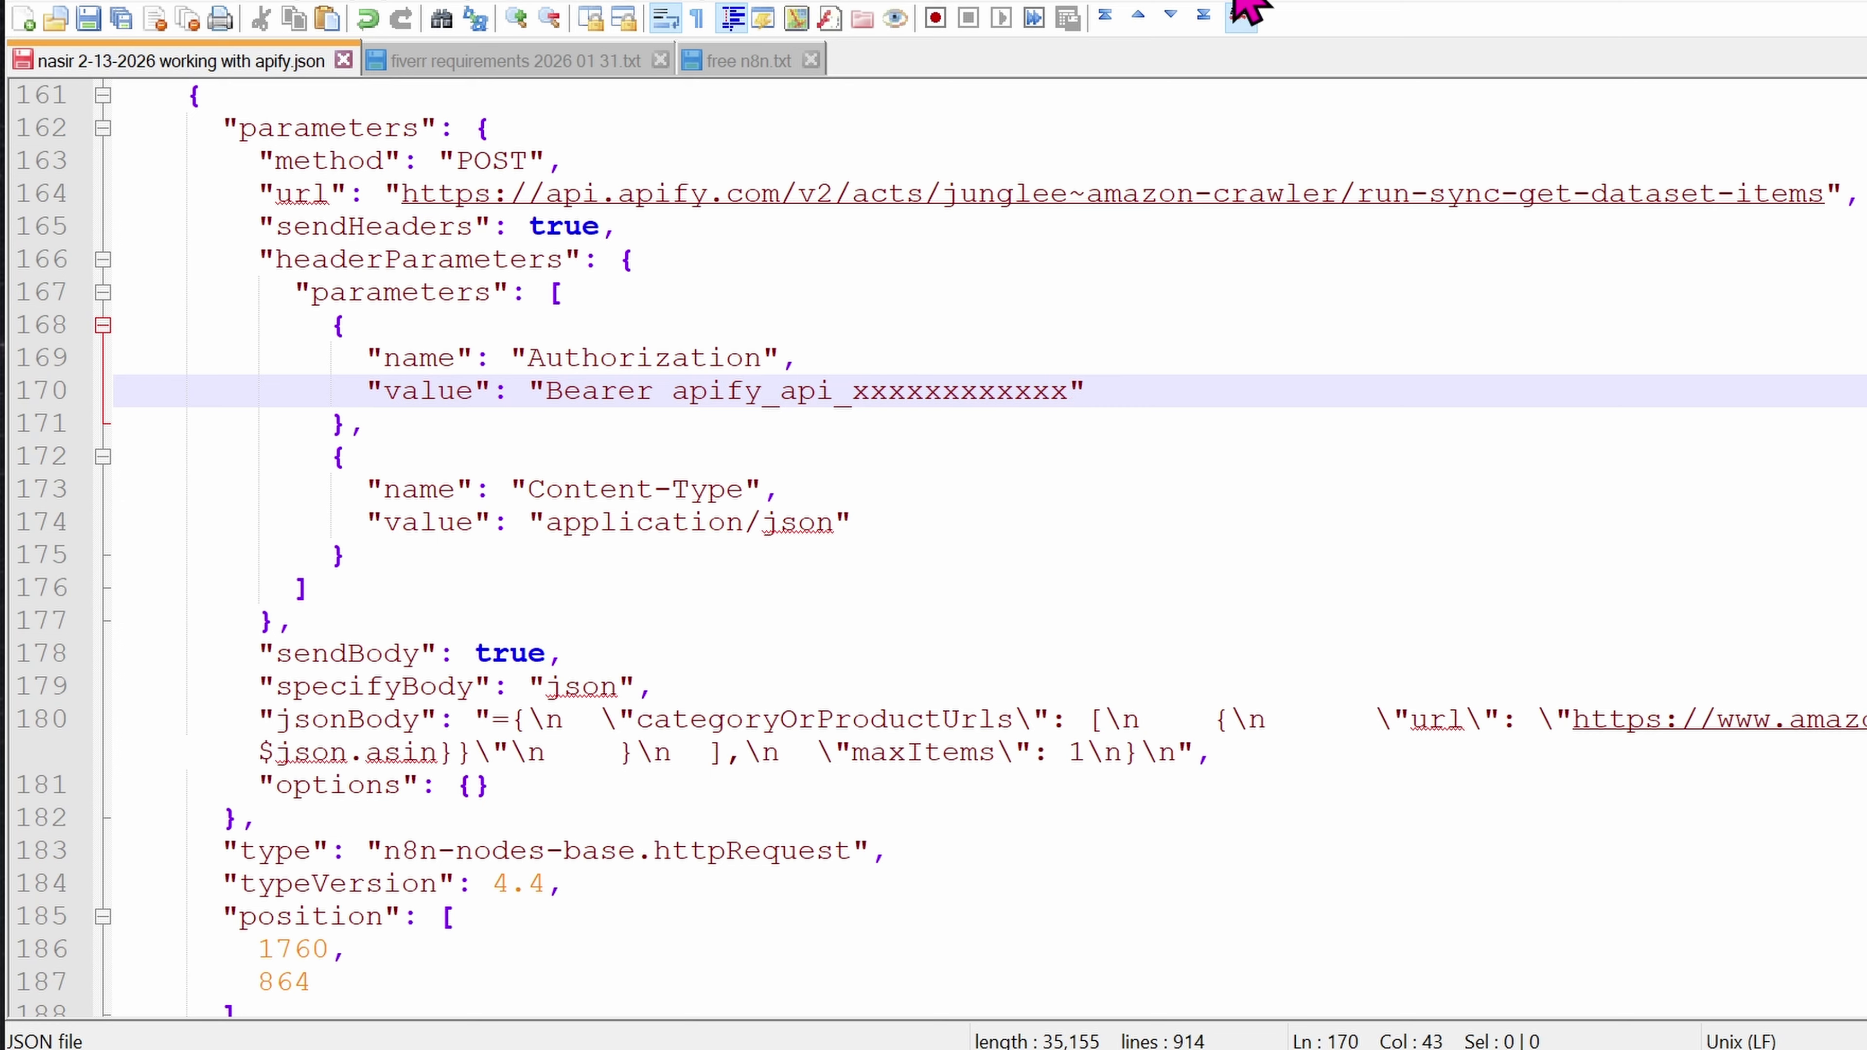
{"action": "key", "text": "Left"}
{"action": "key", "text": "ctrl+shift+Right"}
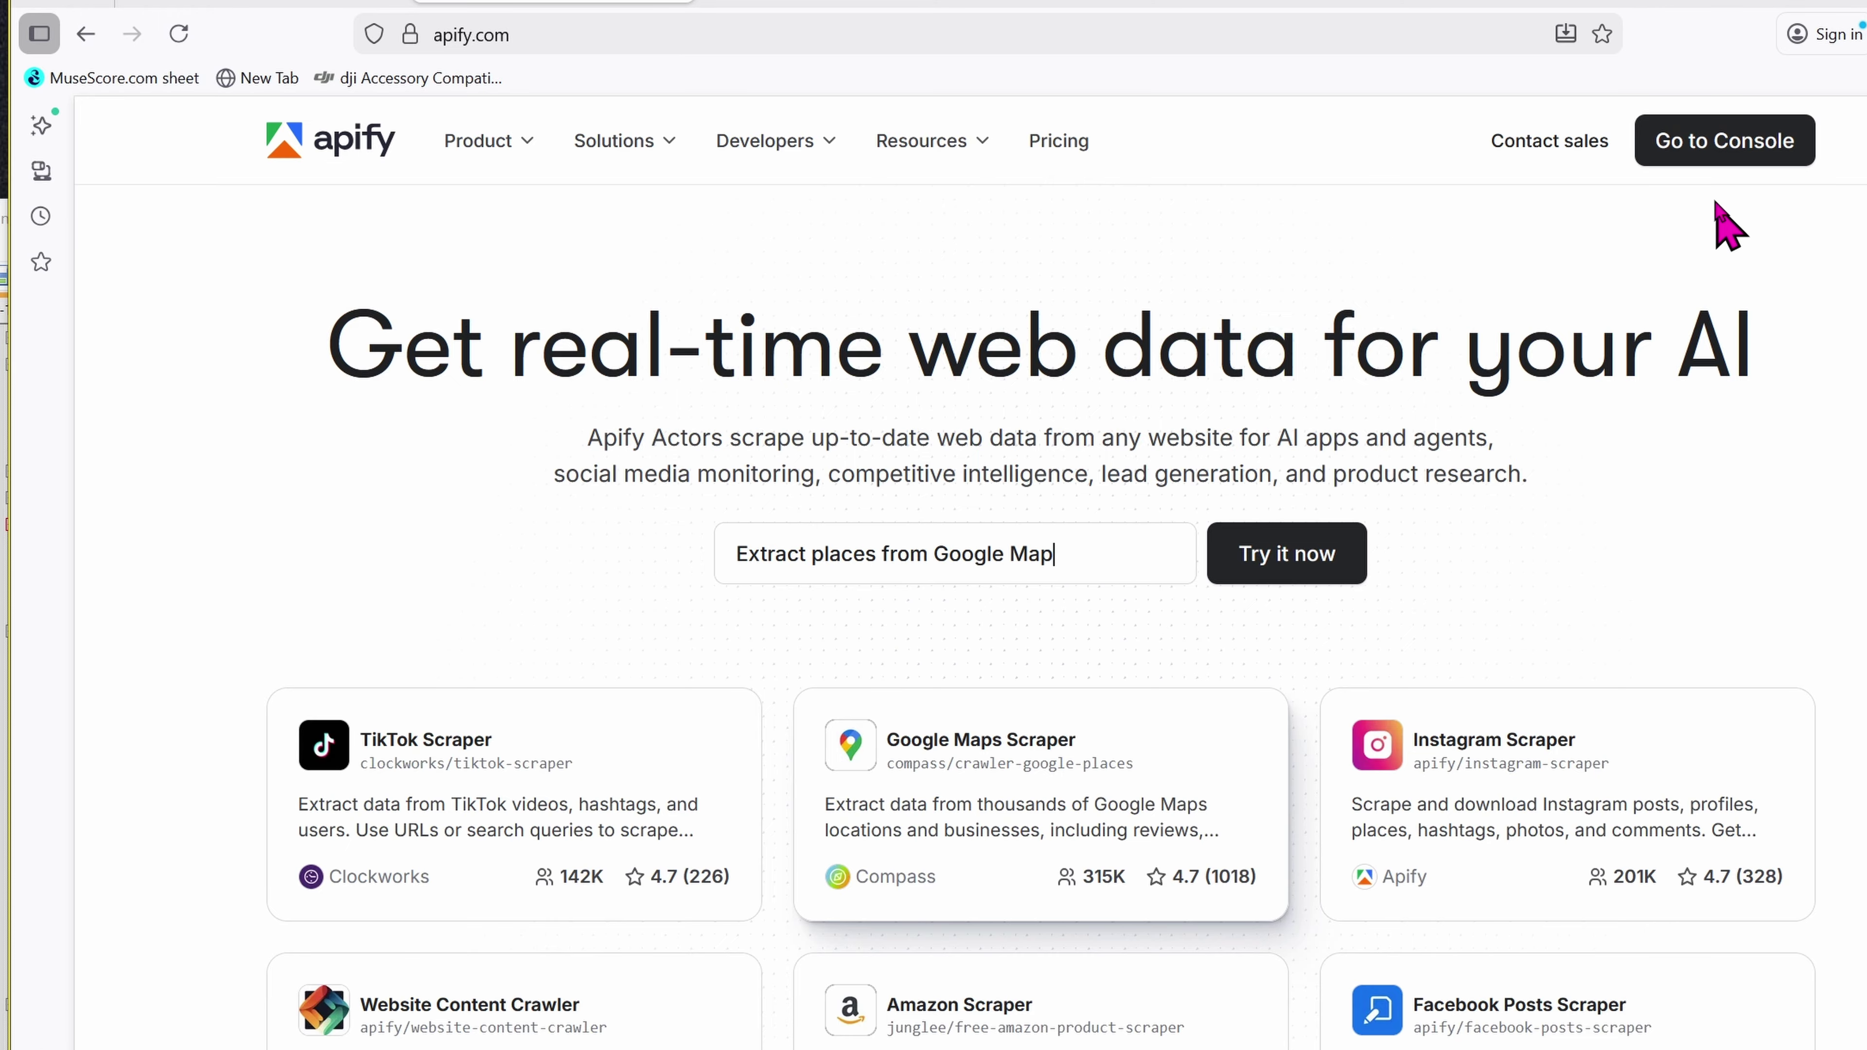
Step: Copy the default personal API token from the Apify console's API & Integrations settings, and switch back to the previous window
{"action": "left_click", "coordinate": [1726, 156]}
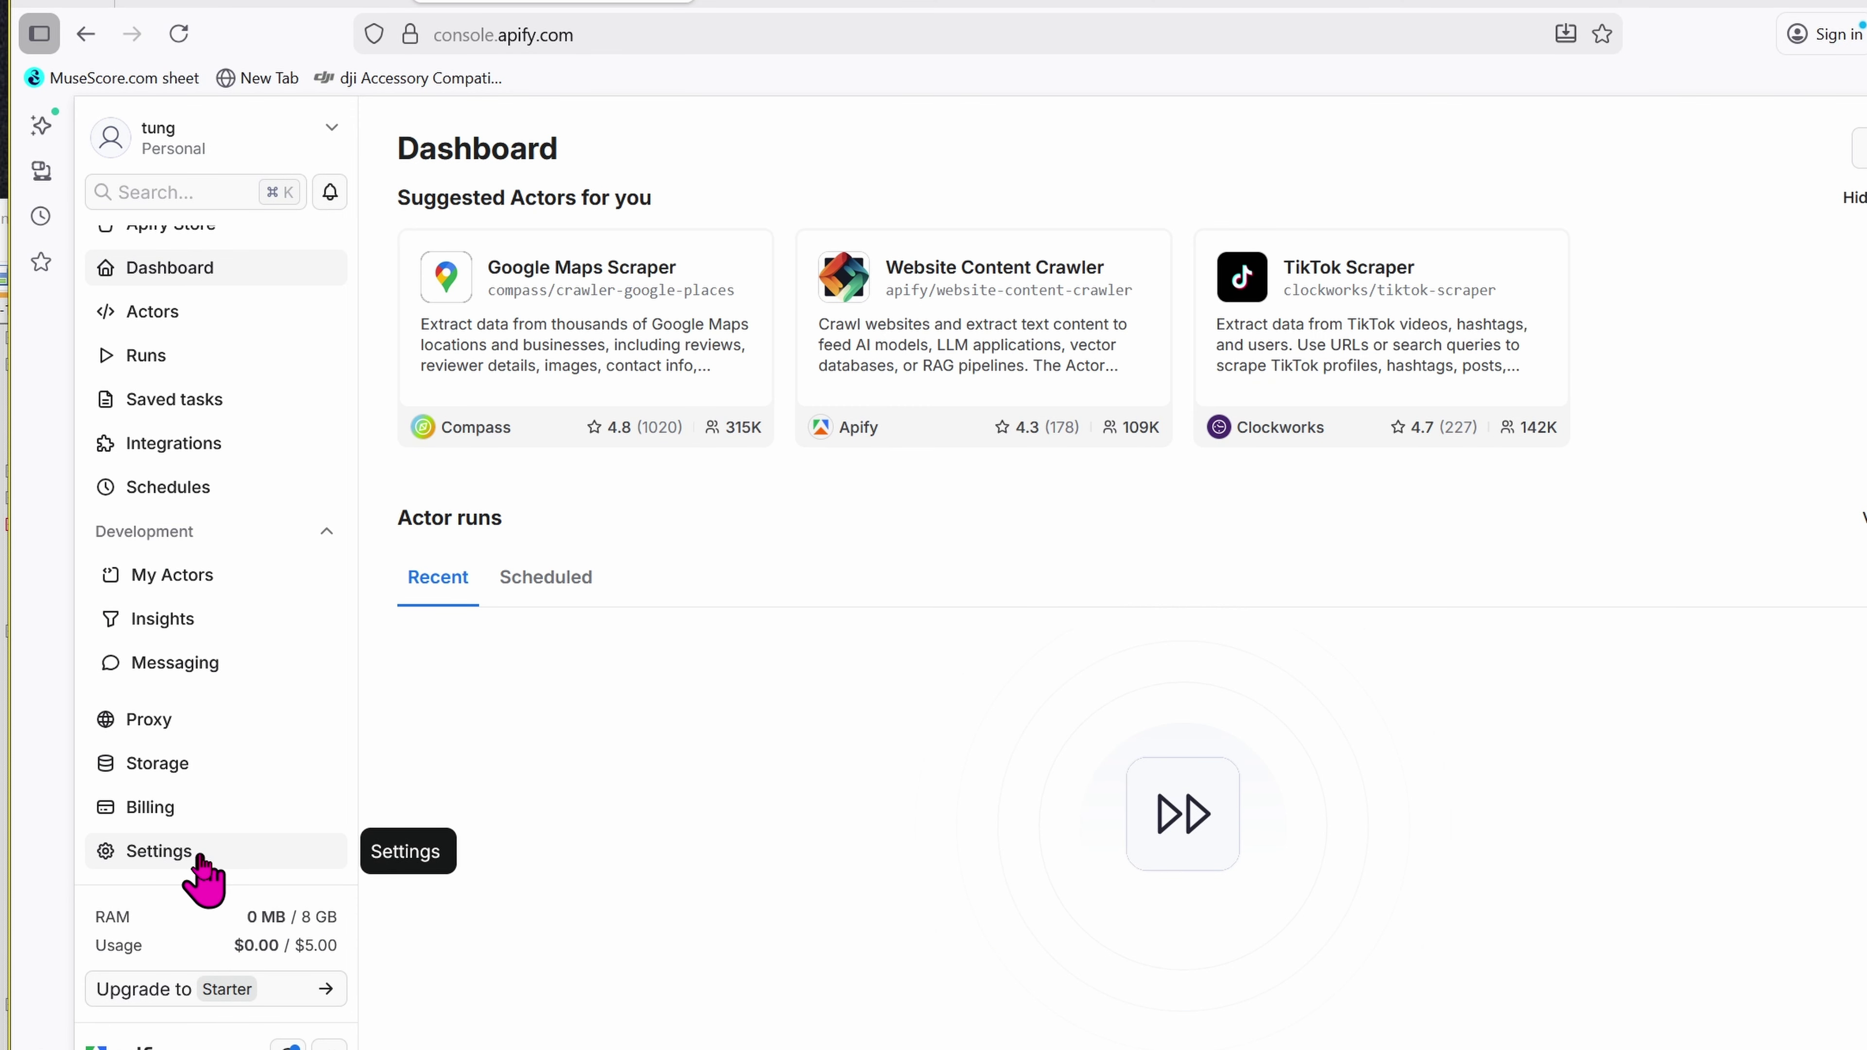
{"action": "left_click", "coordinate": [200, 856]}
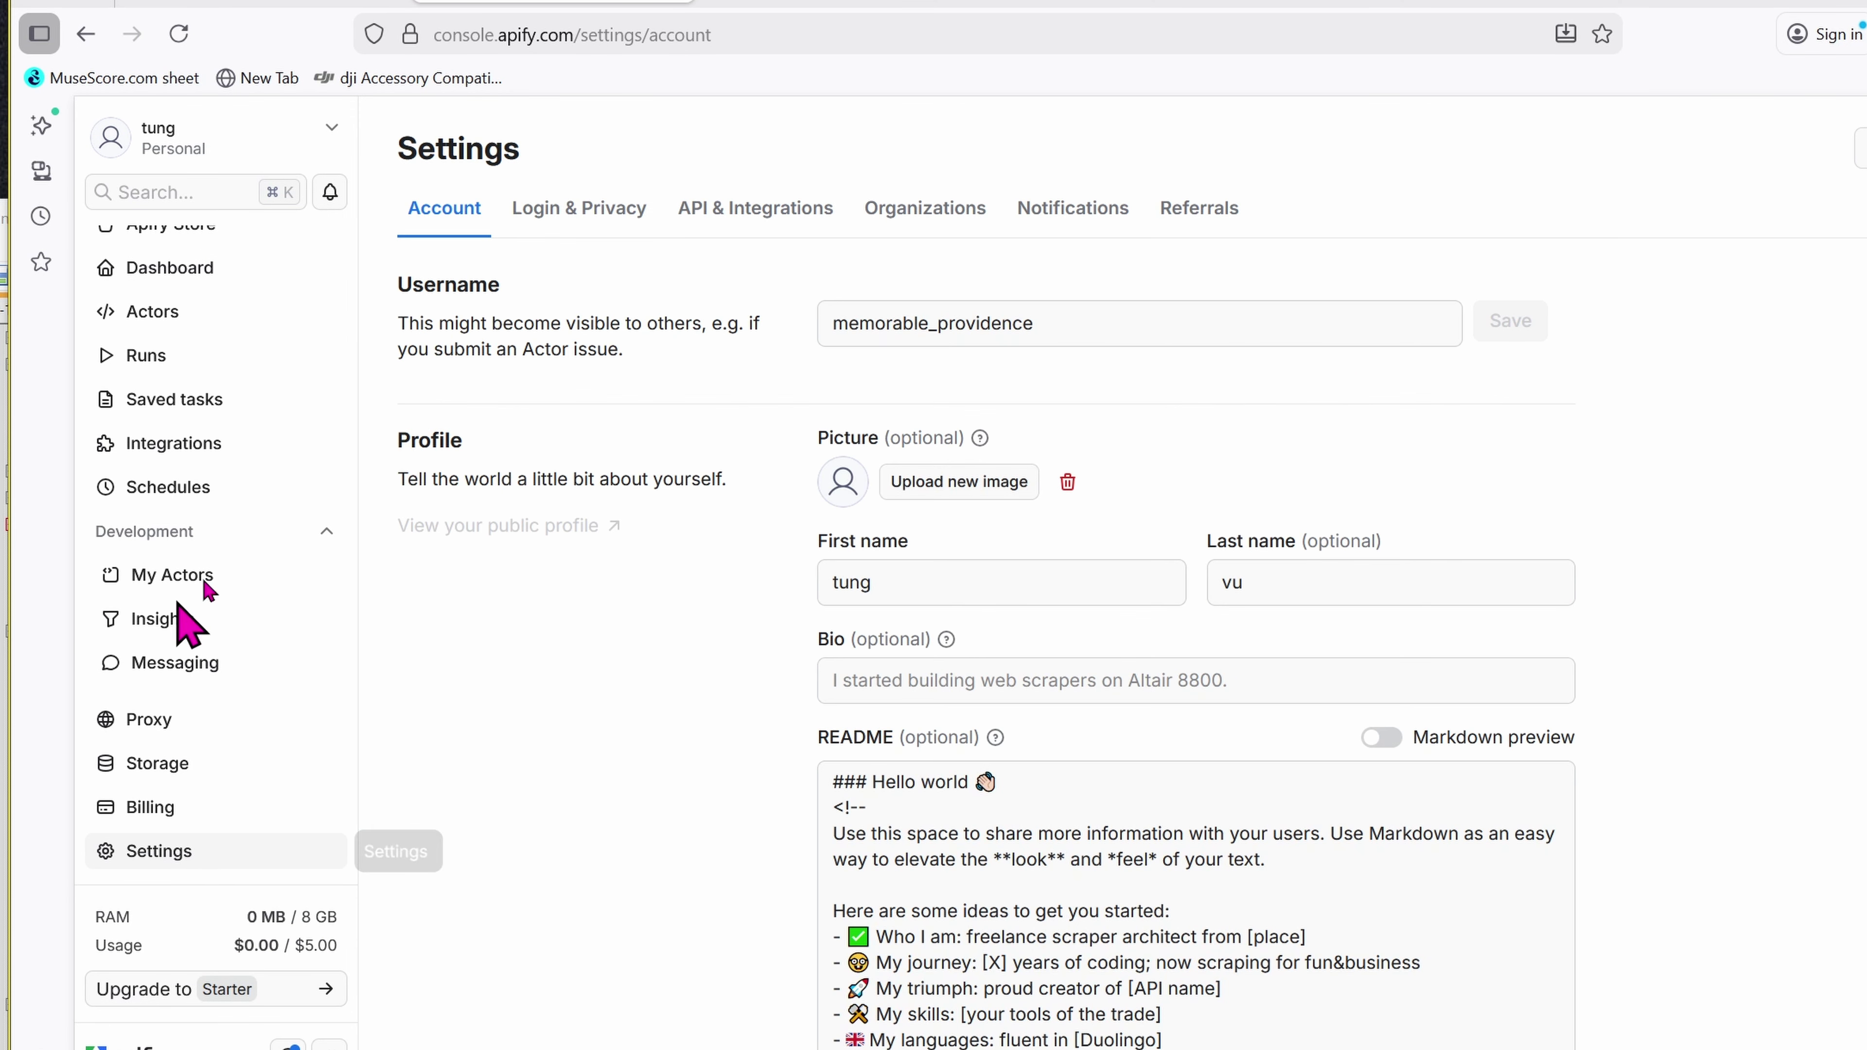
{"action": "left_click", "coordinate": [766, 228]}
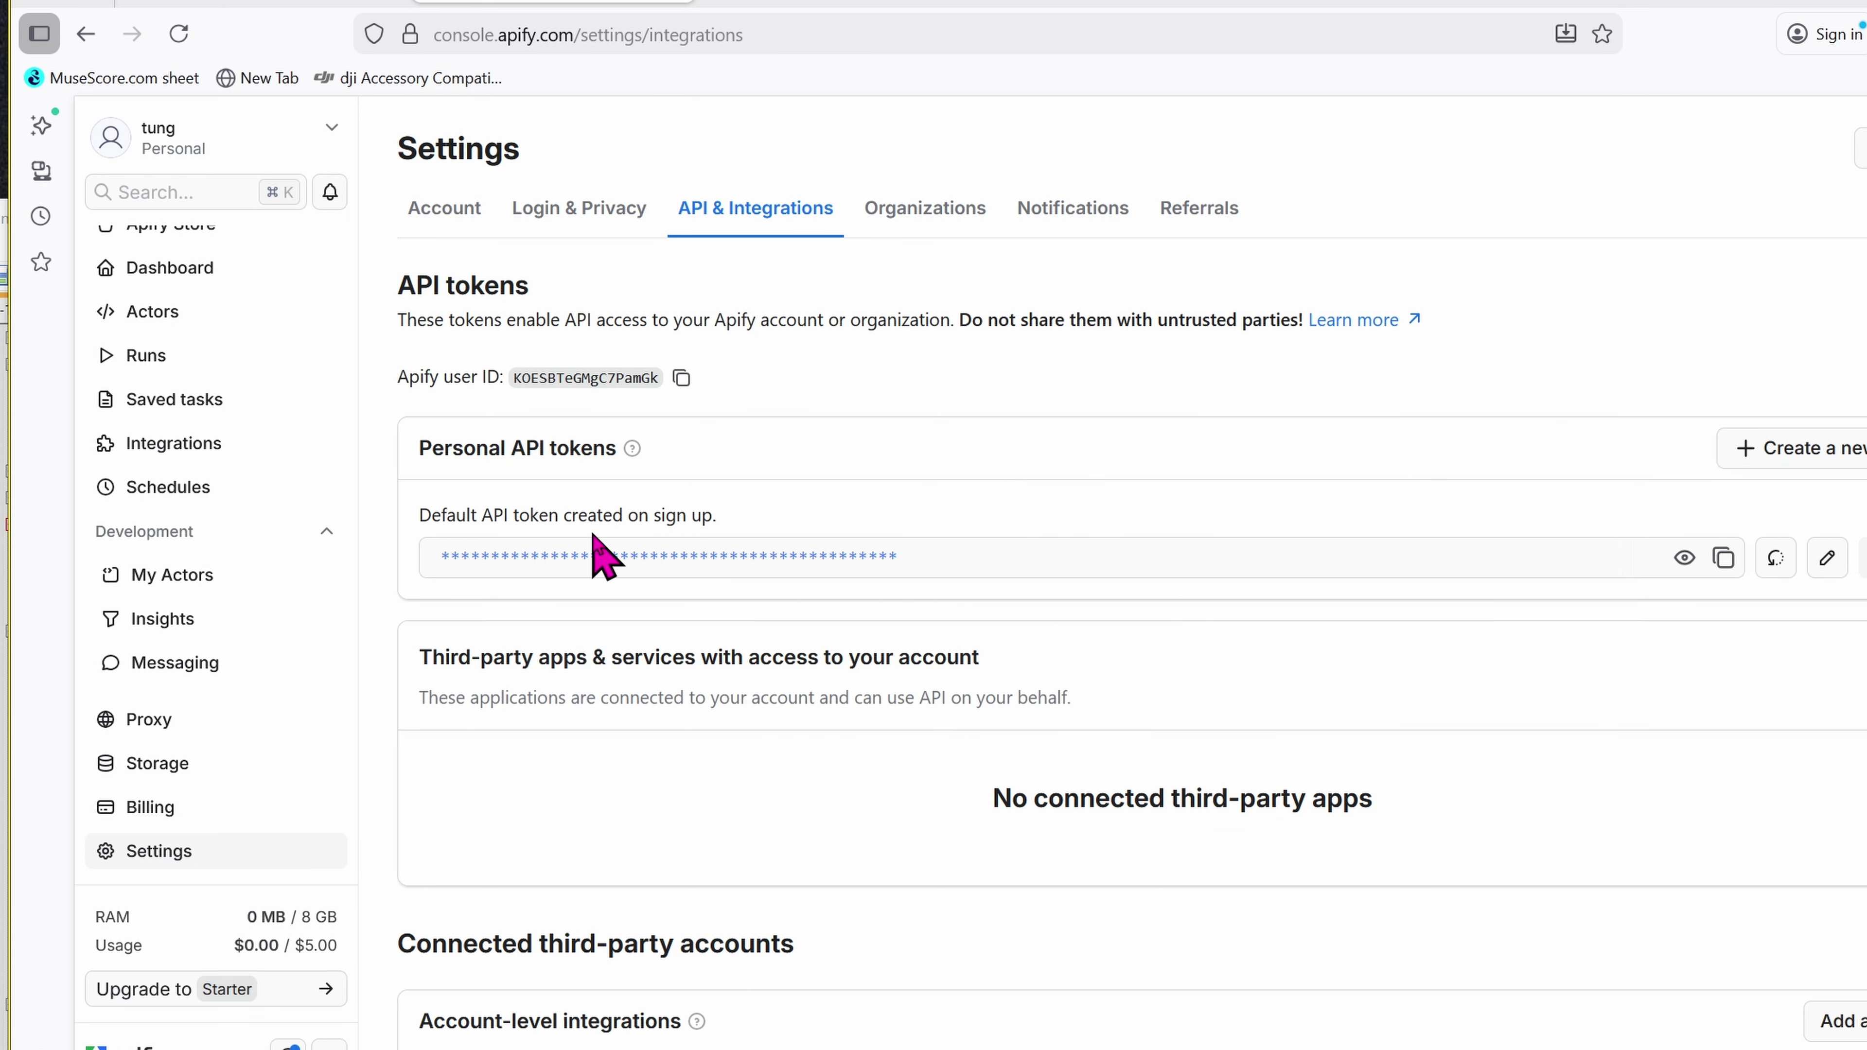
{"action": "left_click", "coordinate": [1724, 558]}
{"action": "key", "text": "alt+Tab"}
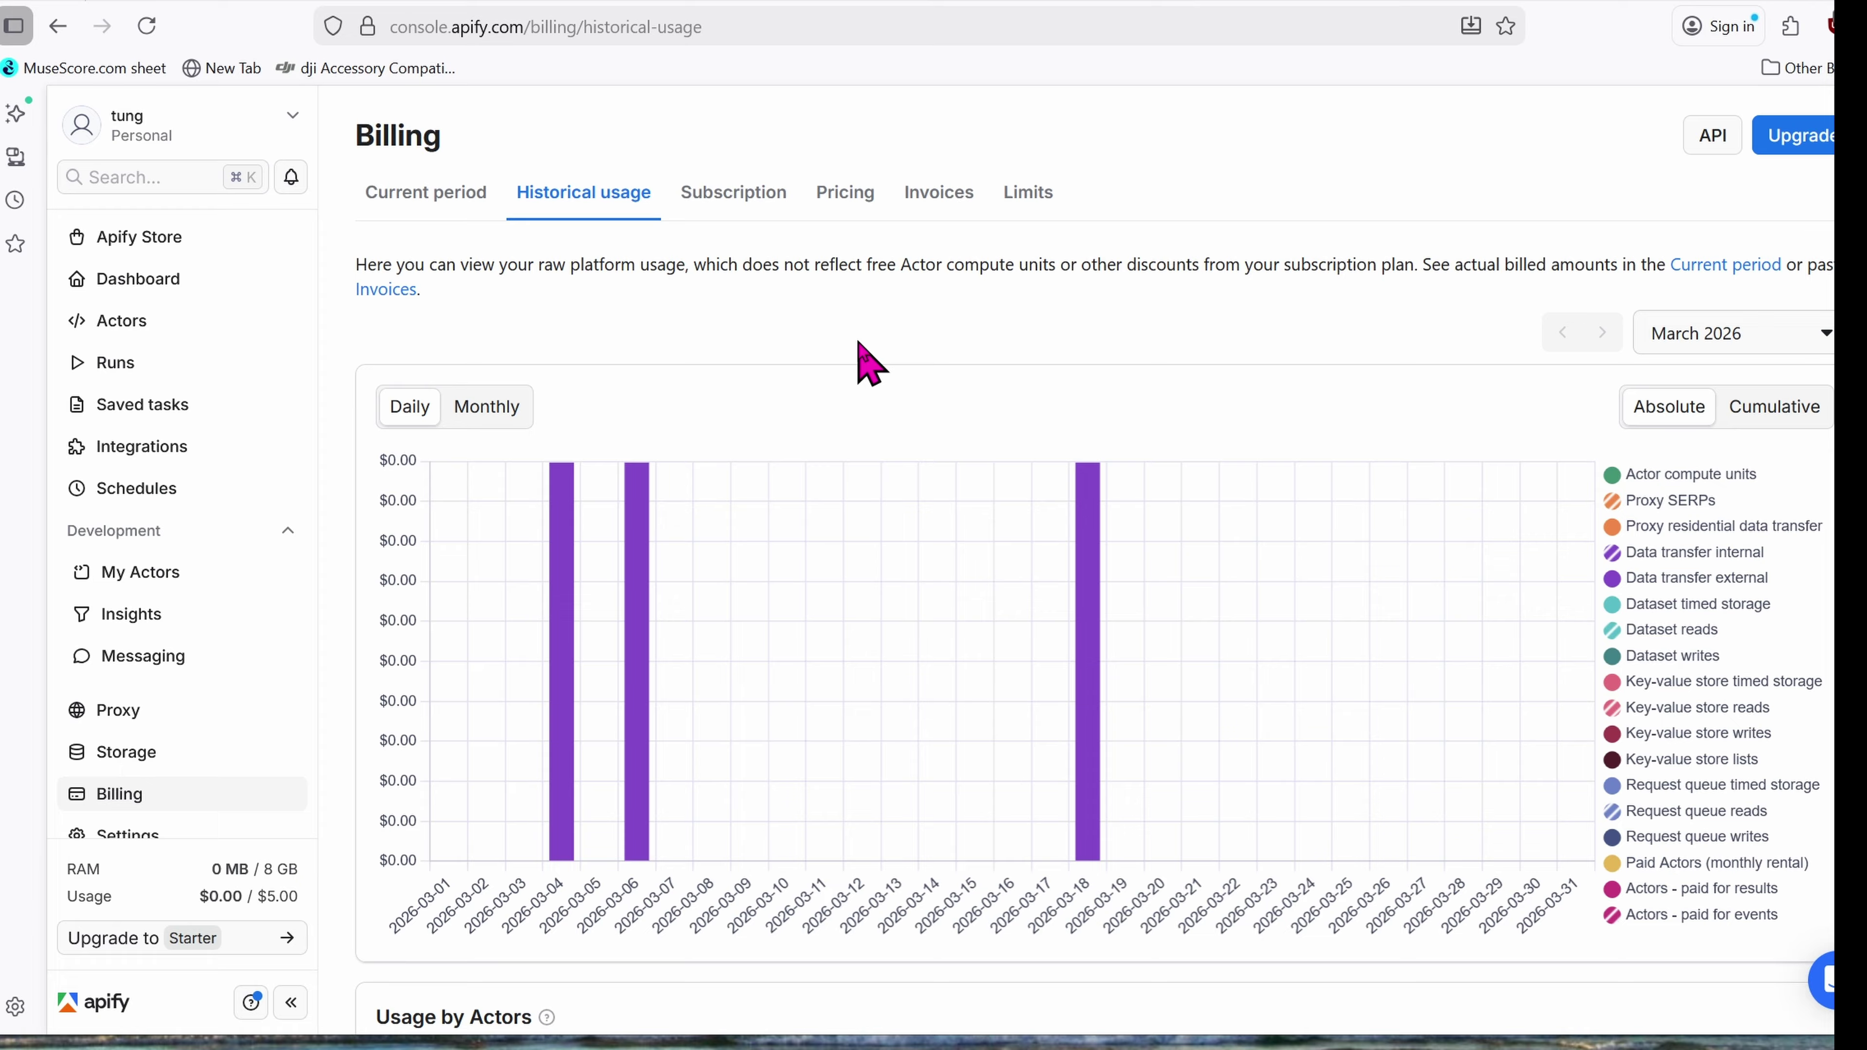
Step: View the current period's usage in the Apify account's billing
{"action": "left_click", "coordinate": [428, 203]}
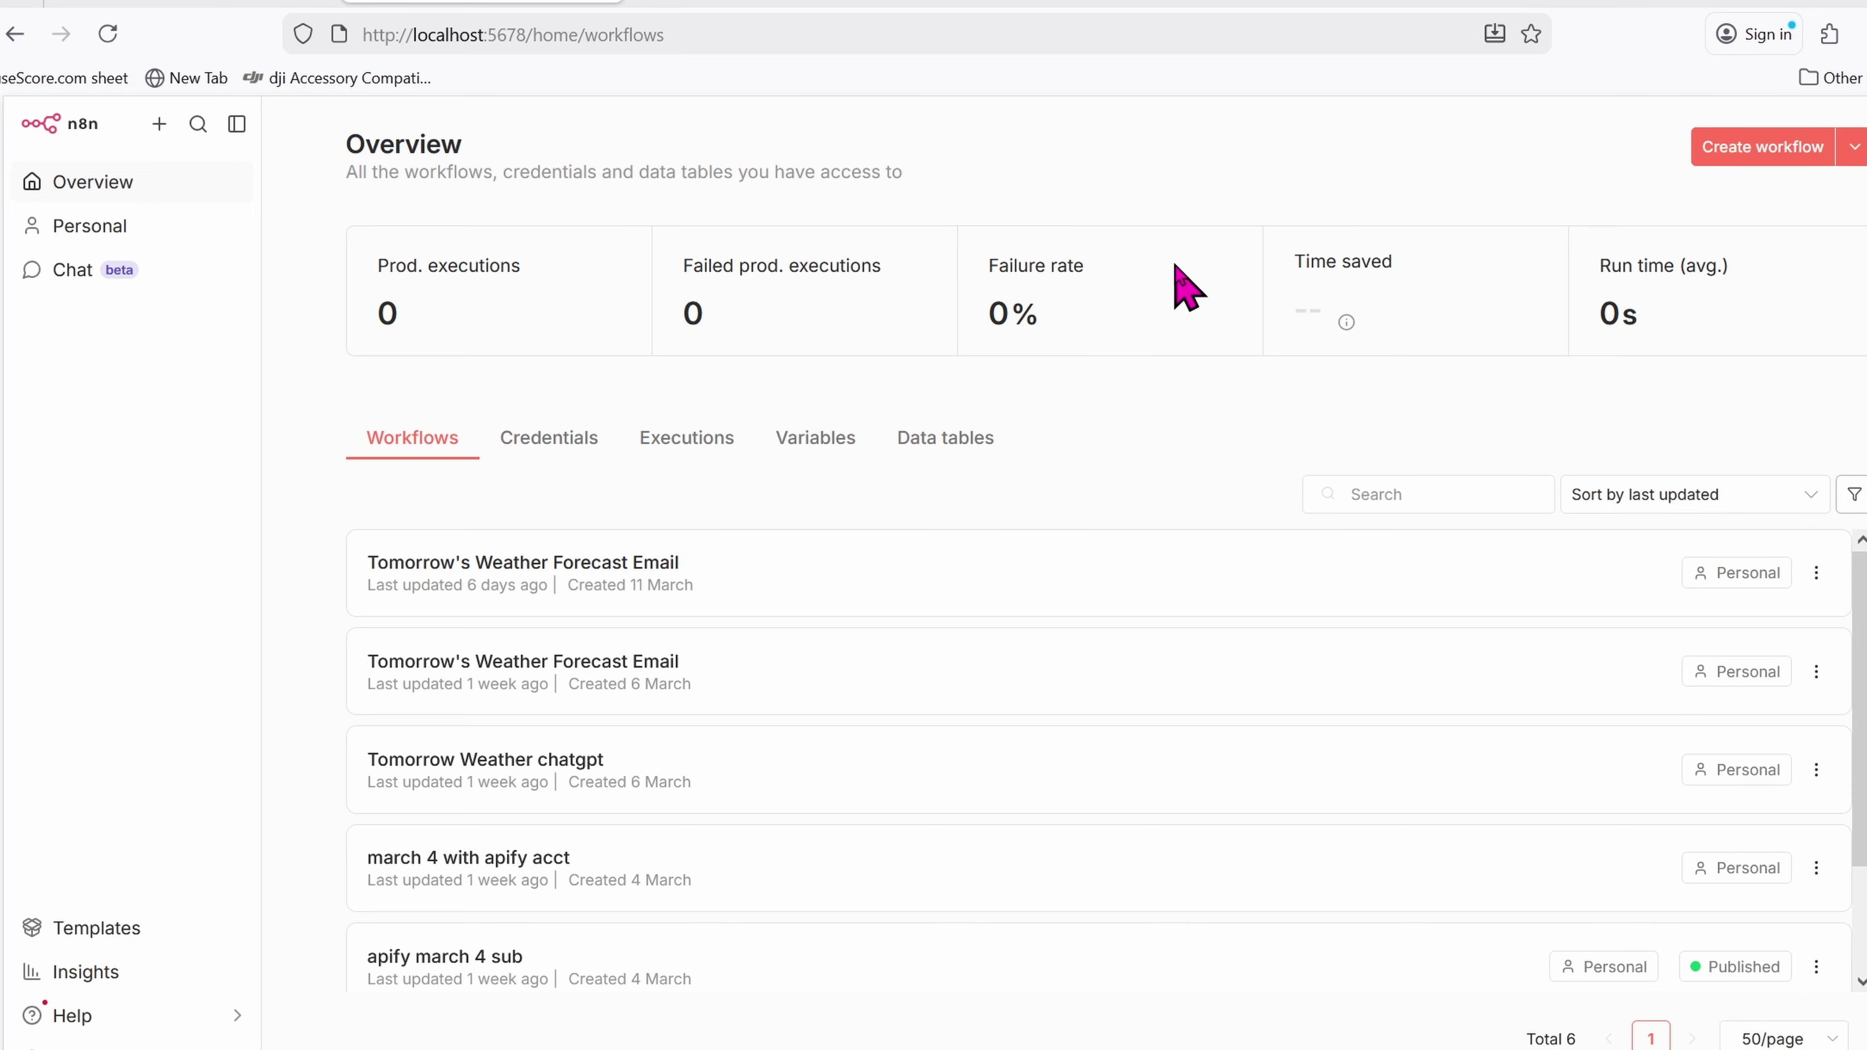
Step: Create a new workflow and import the 3-18 JSON file from the amazon checker n8n folder into it
{"action": "left_click", "coordinate": [1739, 162]}
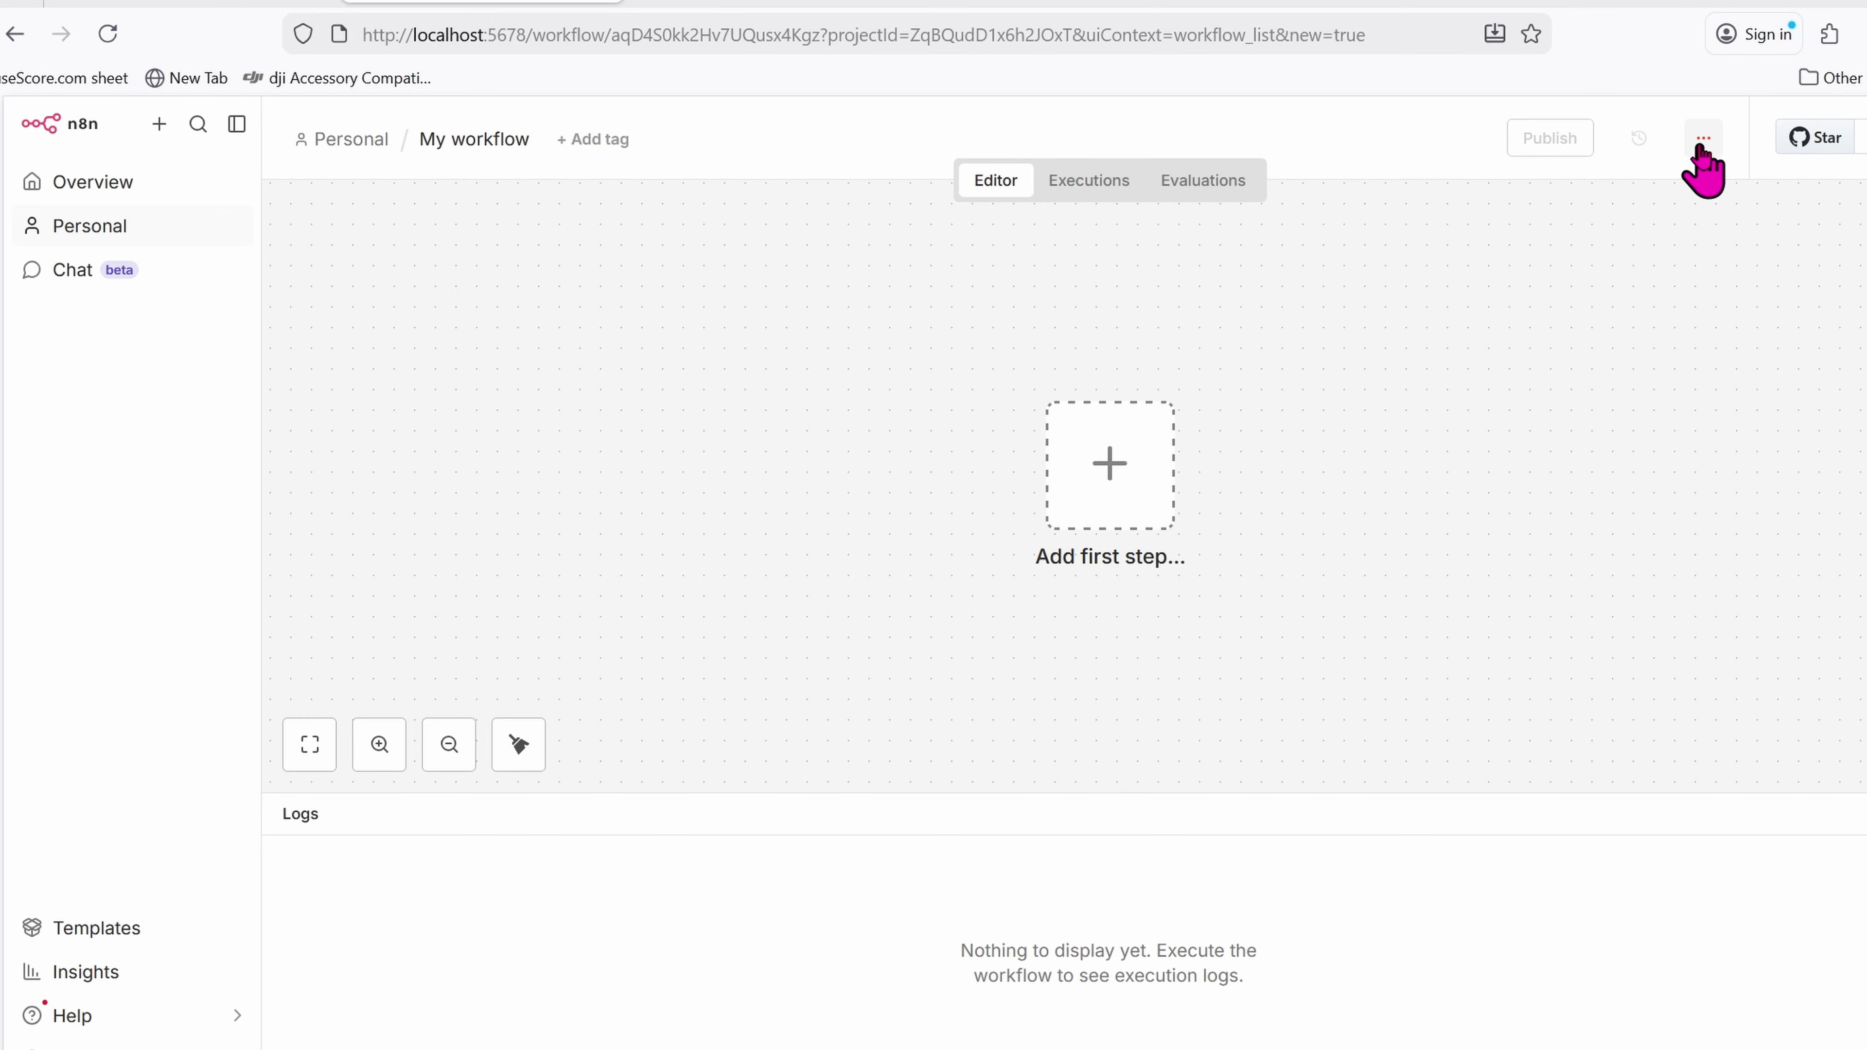
{"action": "left_click", "coordinate": [1703, 140]}
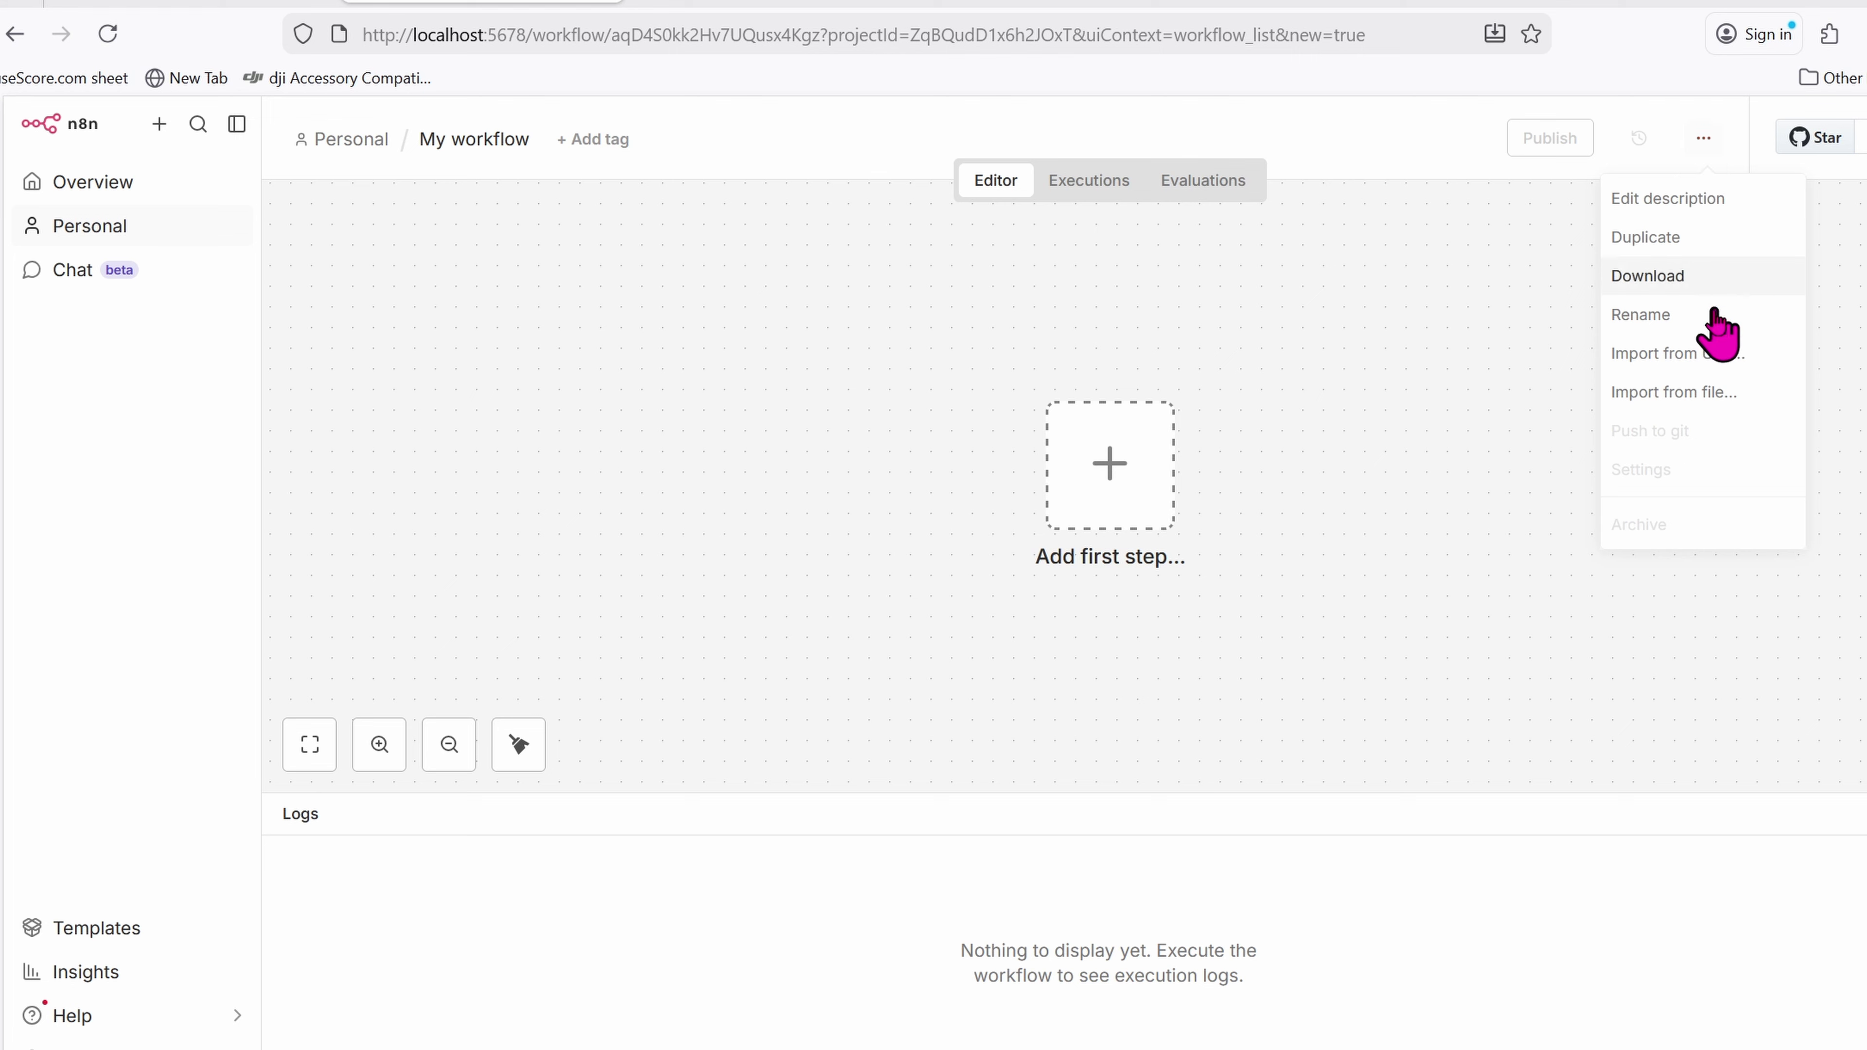
{"action": "left_click", "coordinate": [1731, 404]}
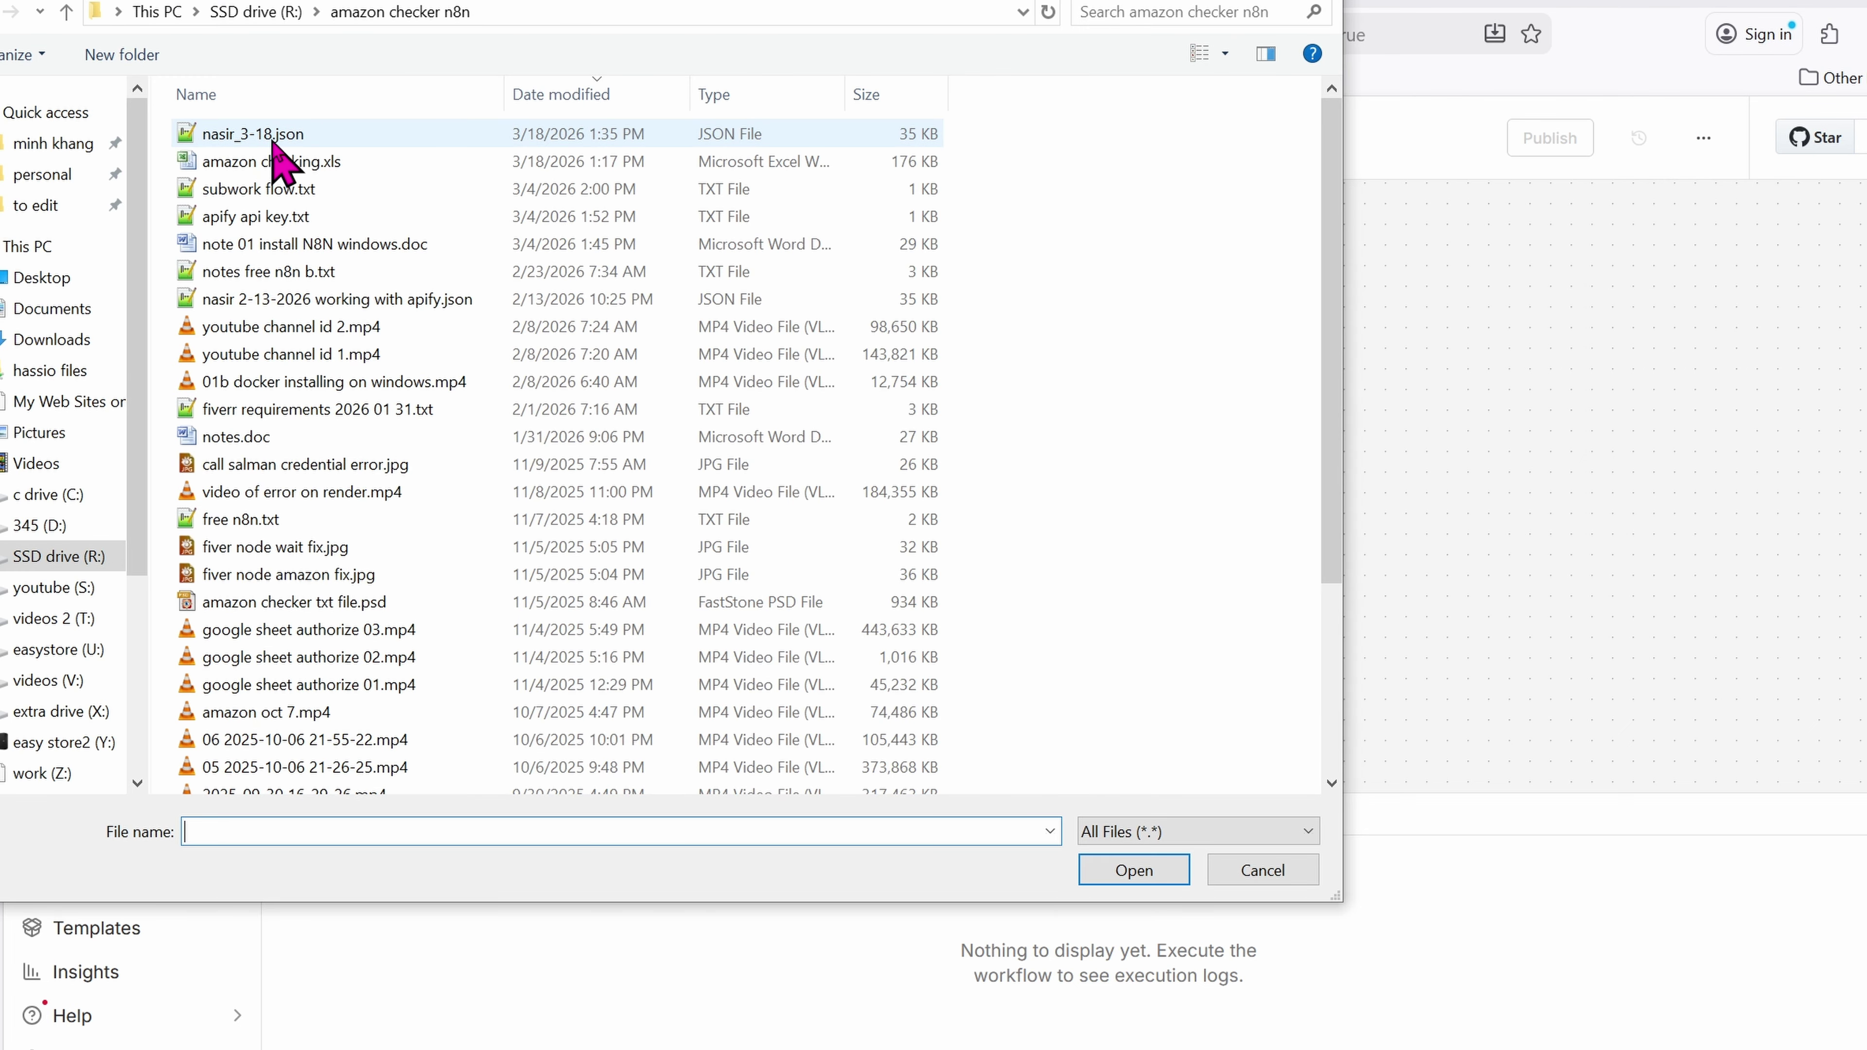
{"action": "double_click", "coordinate": [272, 138]}
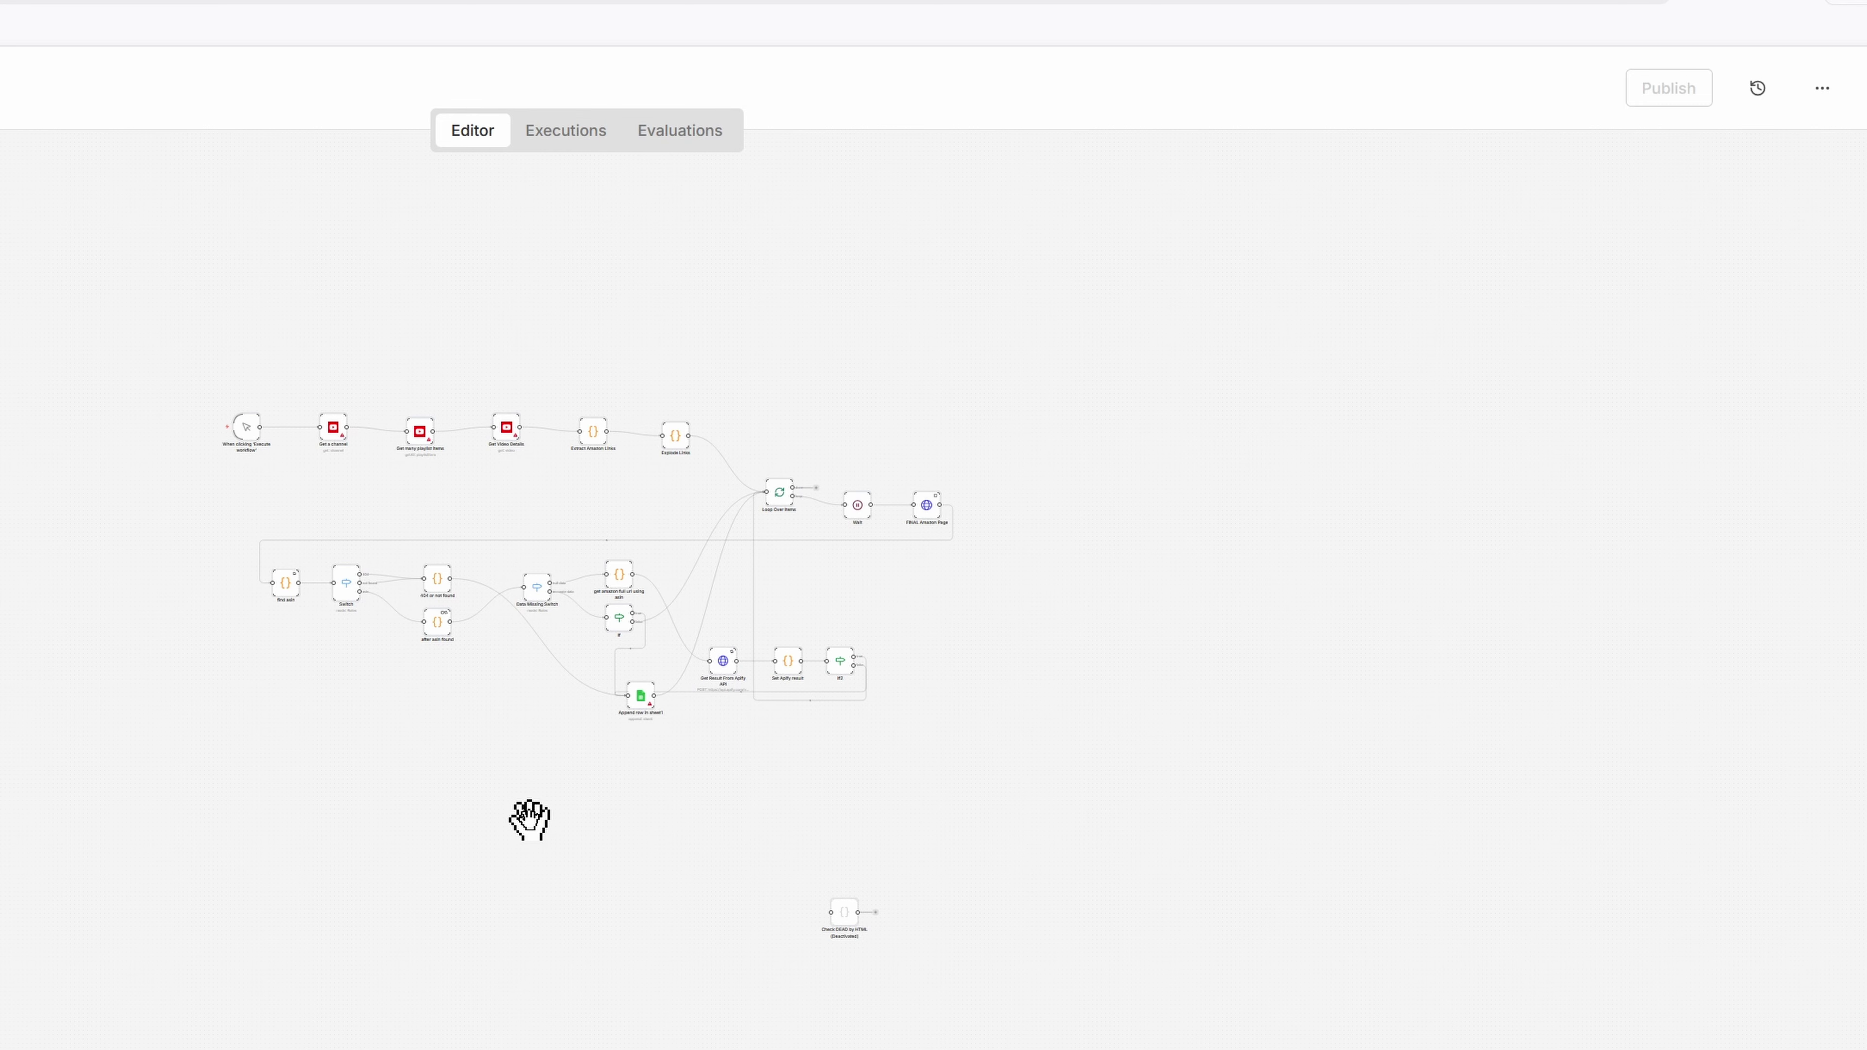
Step: Select the YouTube account credential in the Get a channel node, check the option for creating a new credential, and close the node
{"action": "scroll", "coordinate": [529, 820], "scroll_direction": "up", "scroll_amount": 5}
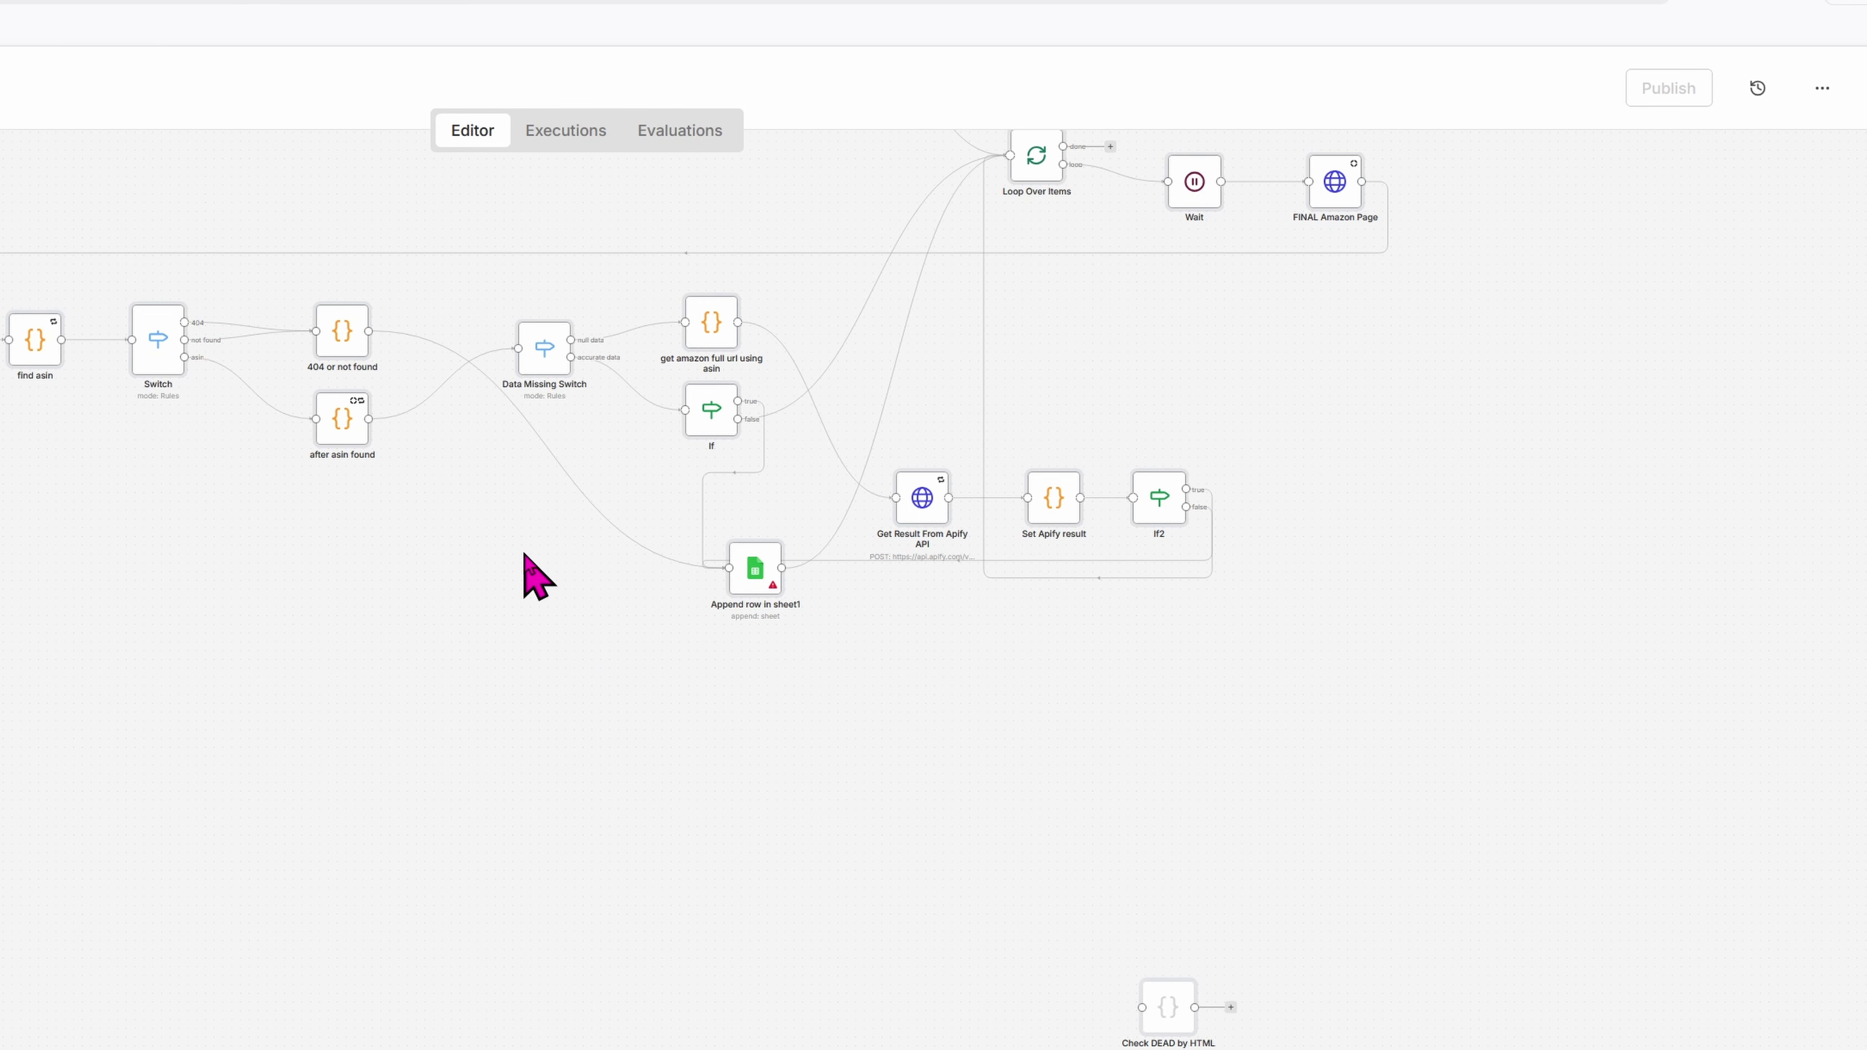
{"action": "left_click_drag", "start_coordinate": [500, 588], "coordinate": [338, 1039]}
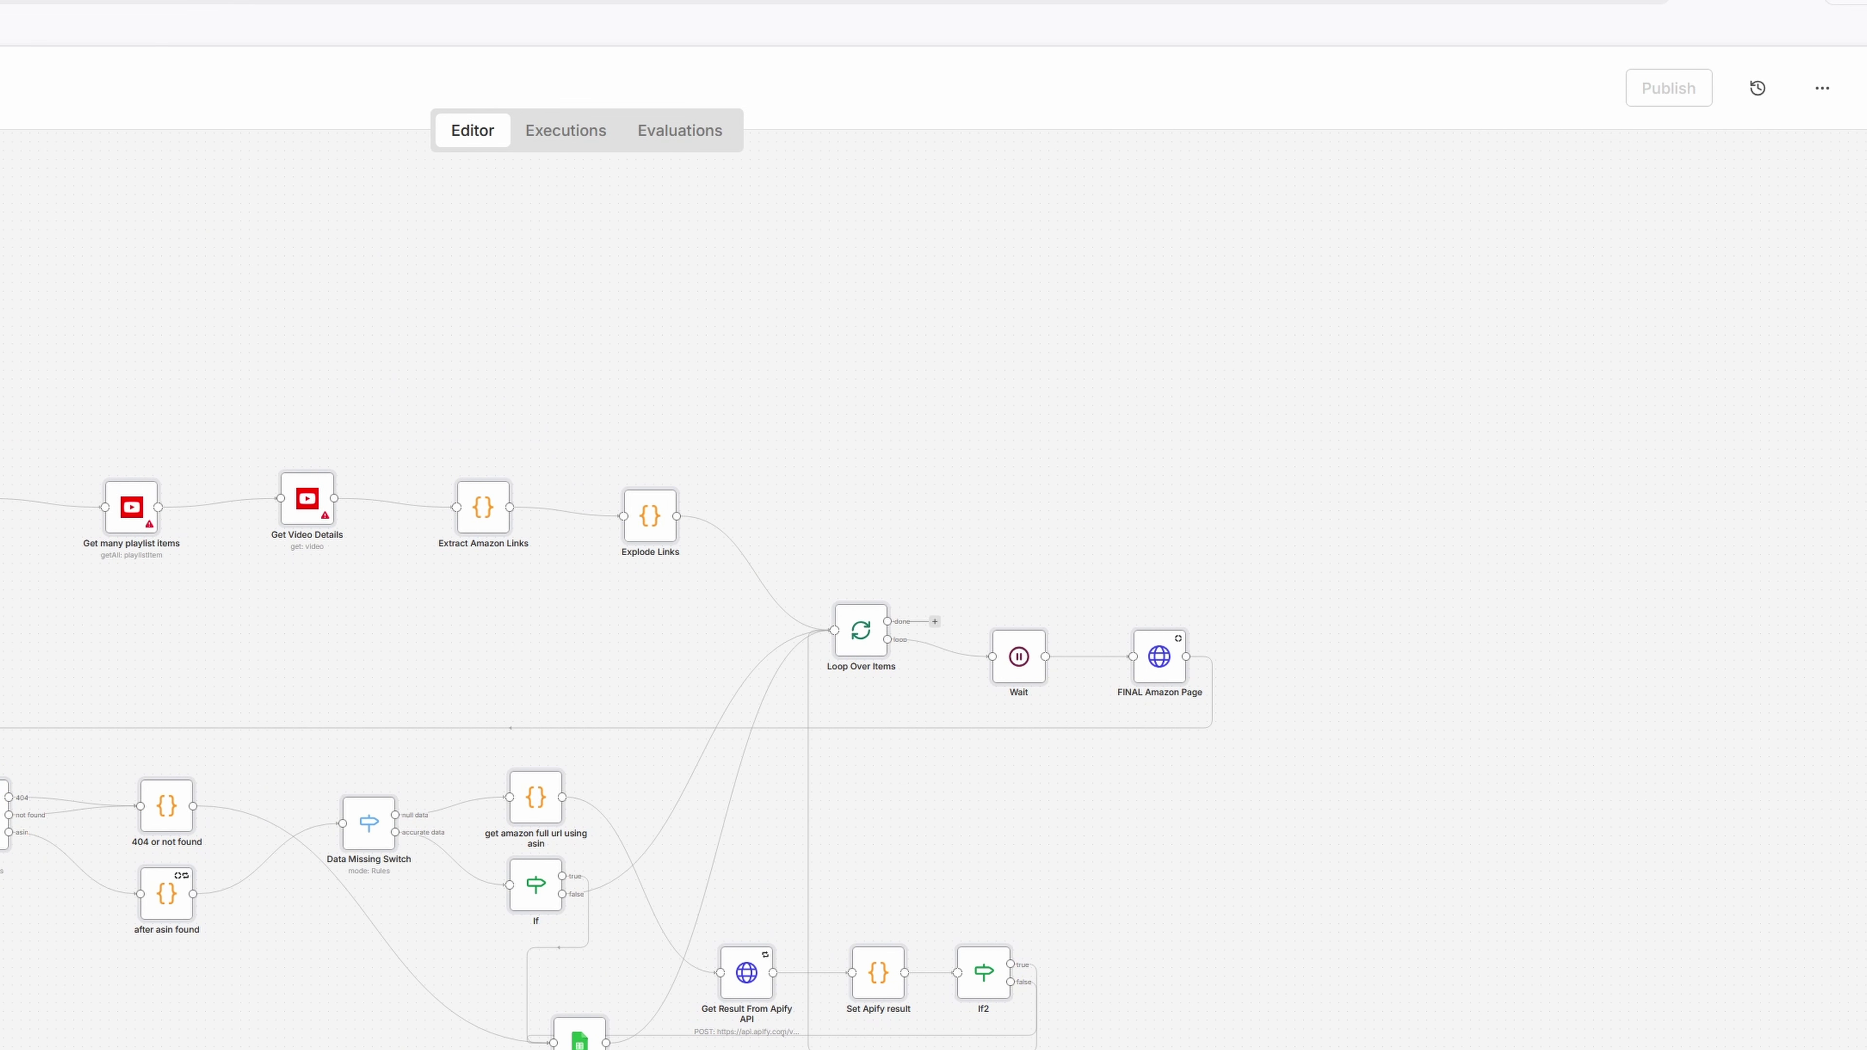
{"action": "scroll", "coordinate": [4, 623], "scroll_direction": "up", "scroll_amount": 3}
{"action": "scroll", "coordinate": [4, 637], "scroll_direction": "up", "scroll_amount": 2}
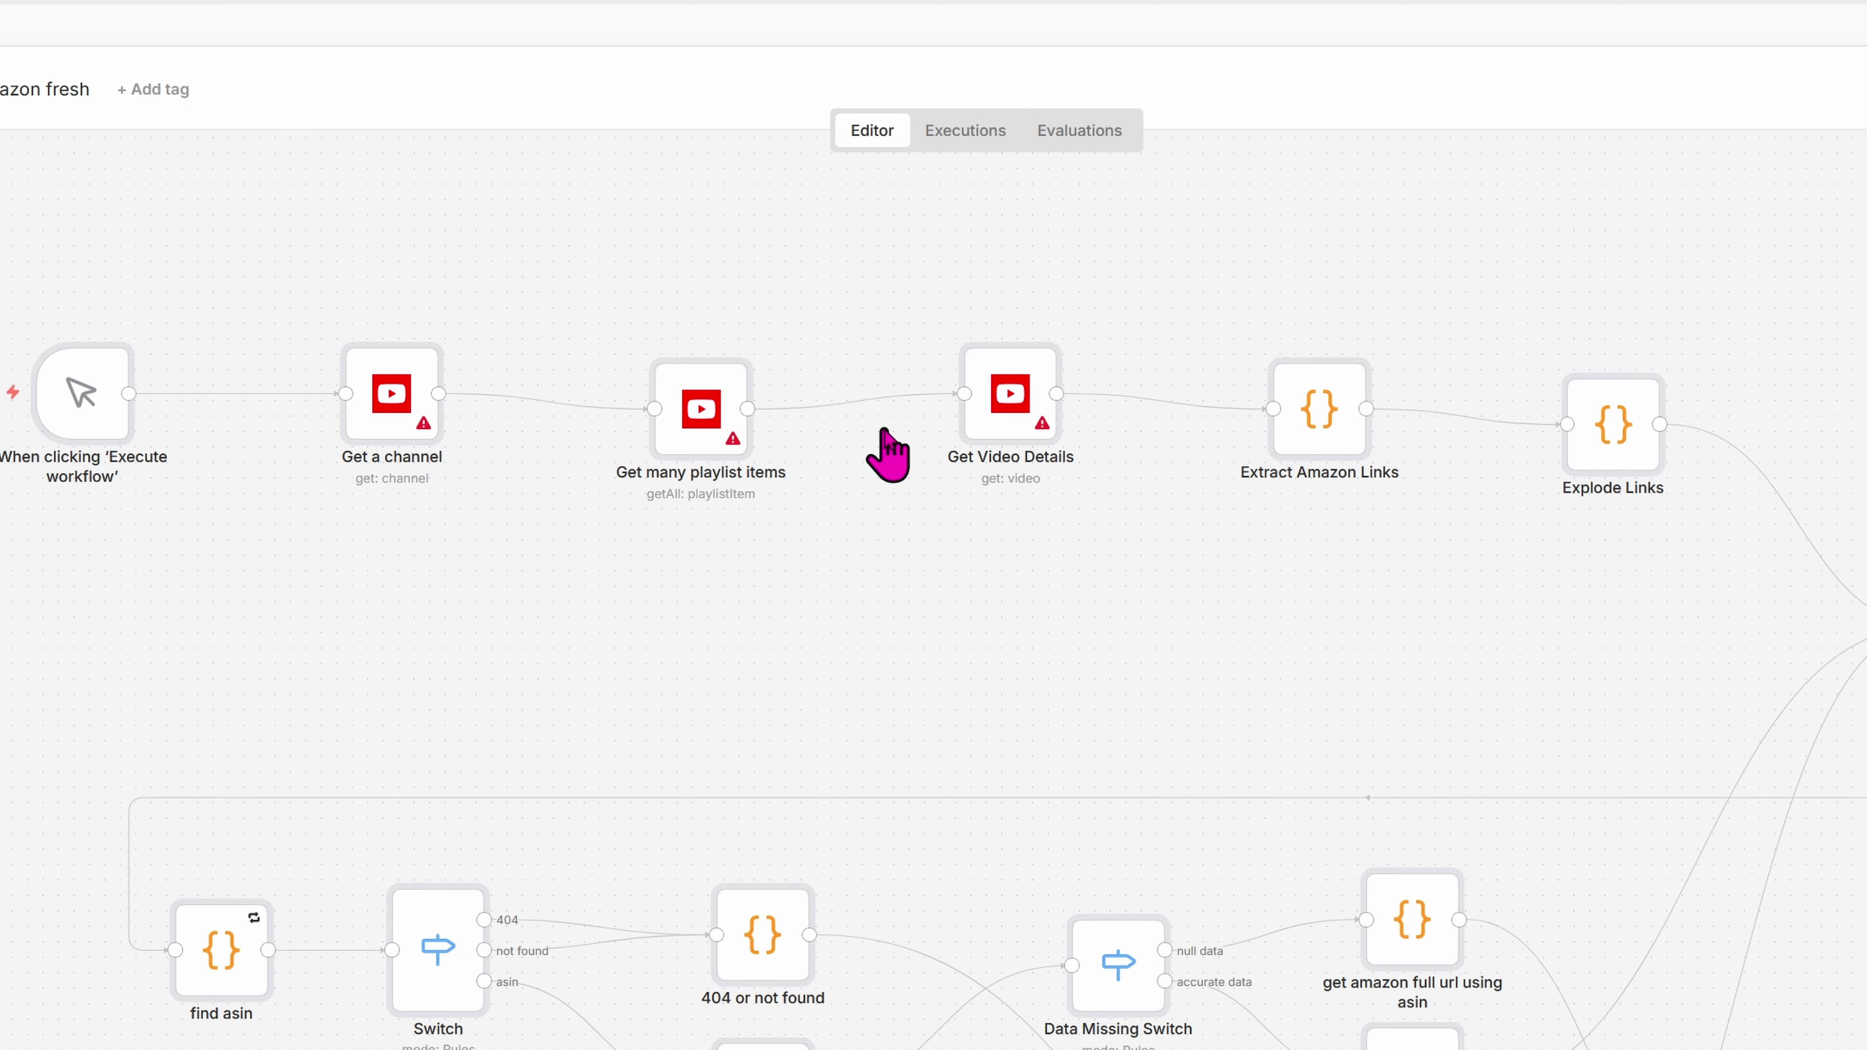
{"action": "left_click", "coordinate": [409, 437]}
{"action": "double_click", "coordinate": [409, 437]}
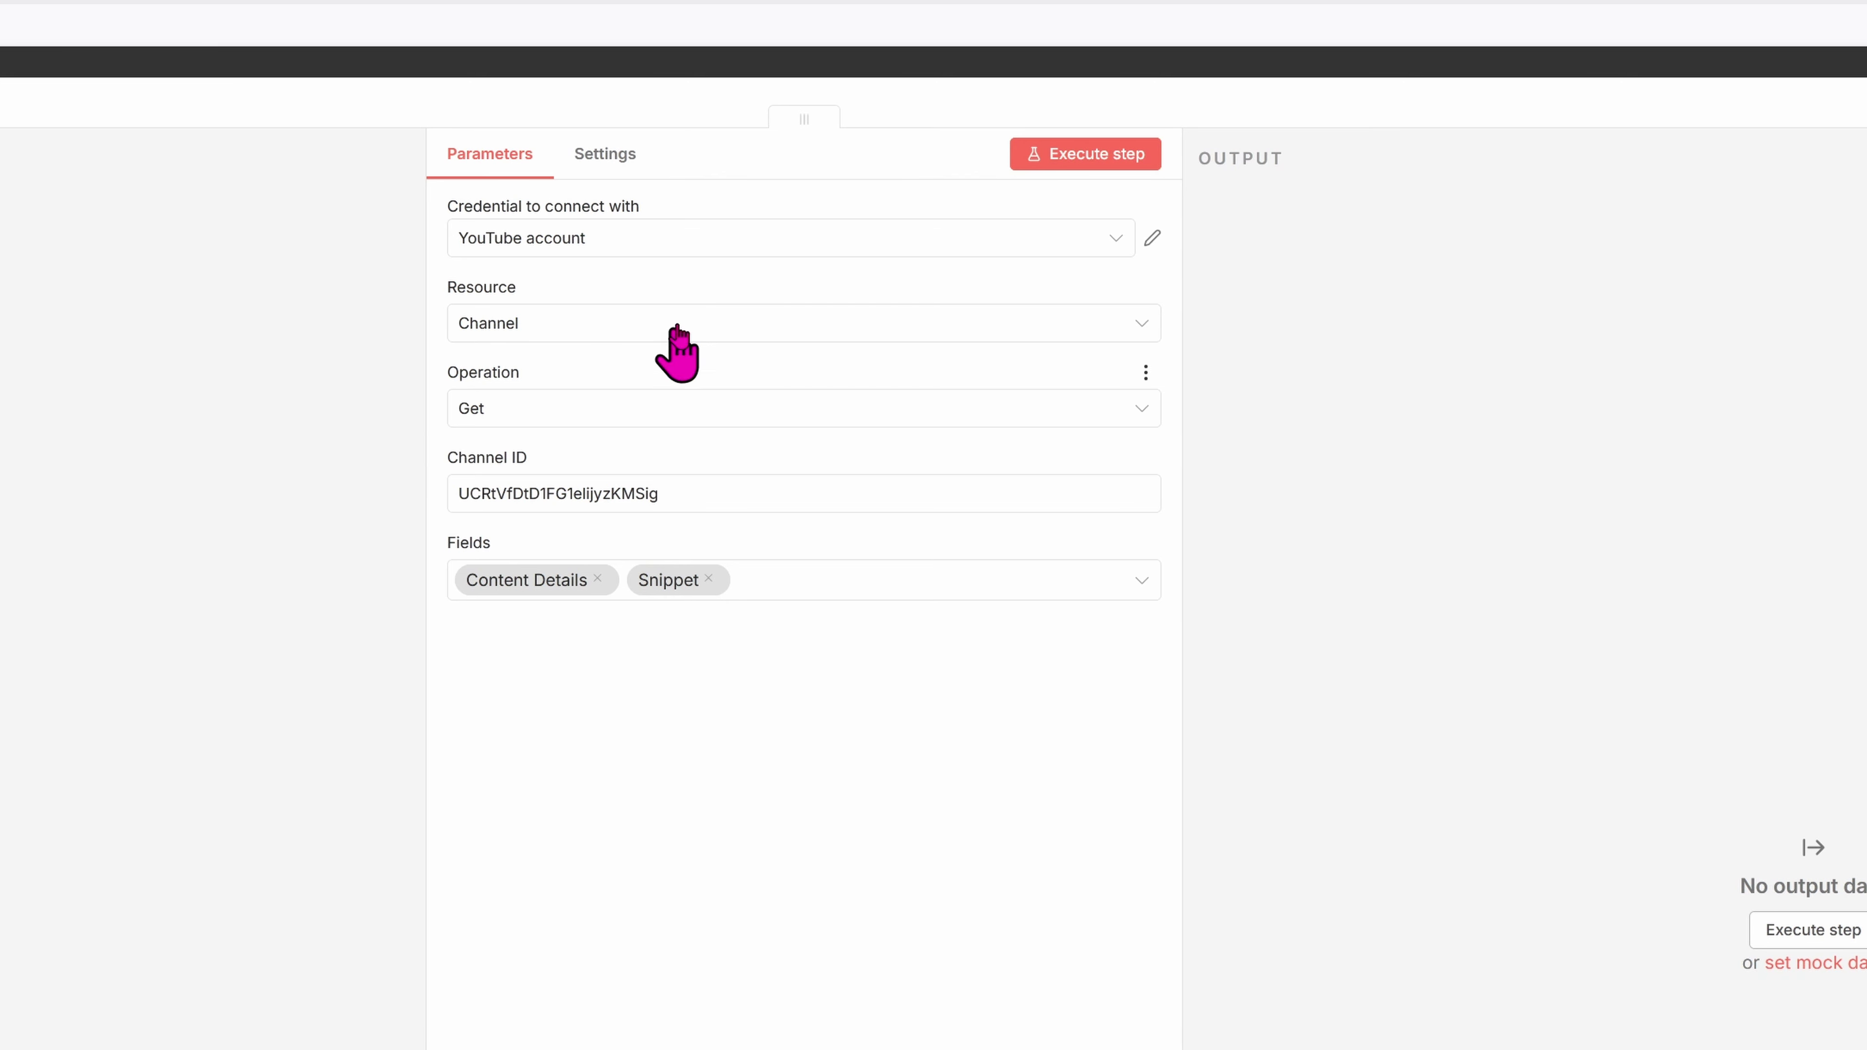
{"action": "left_click", "coordinate": [702, 250]}
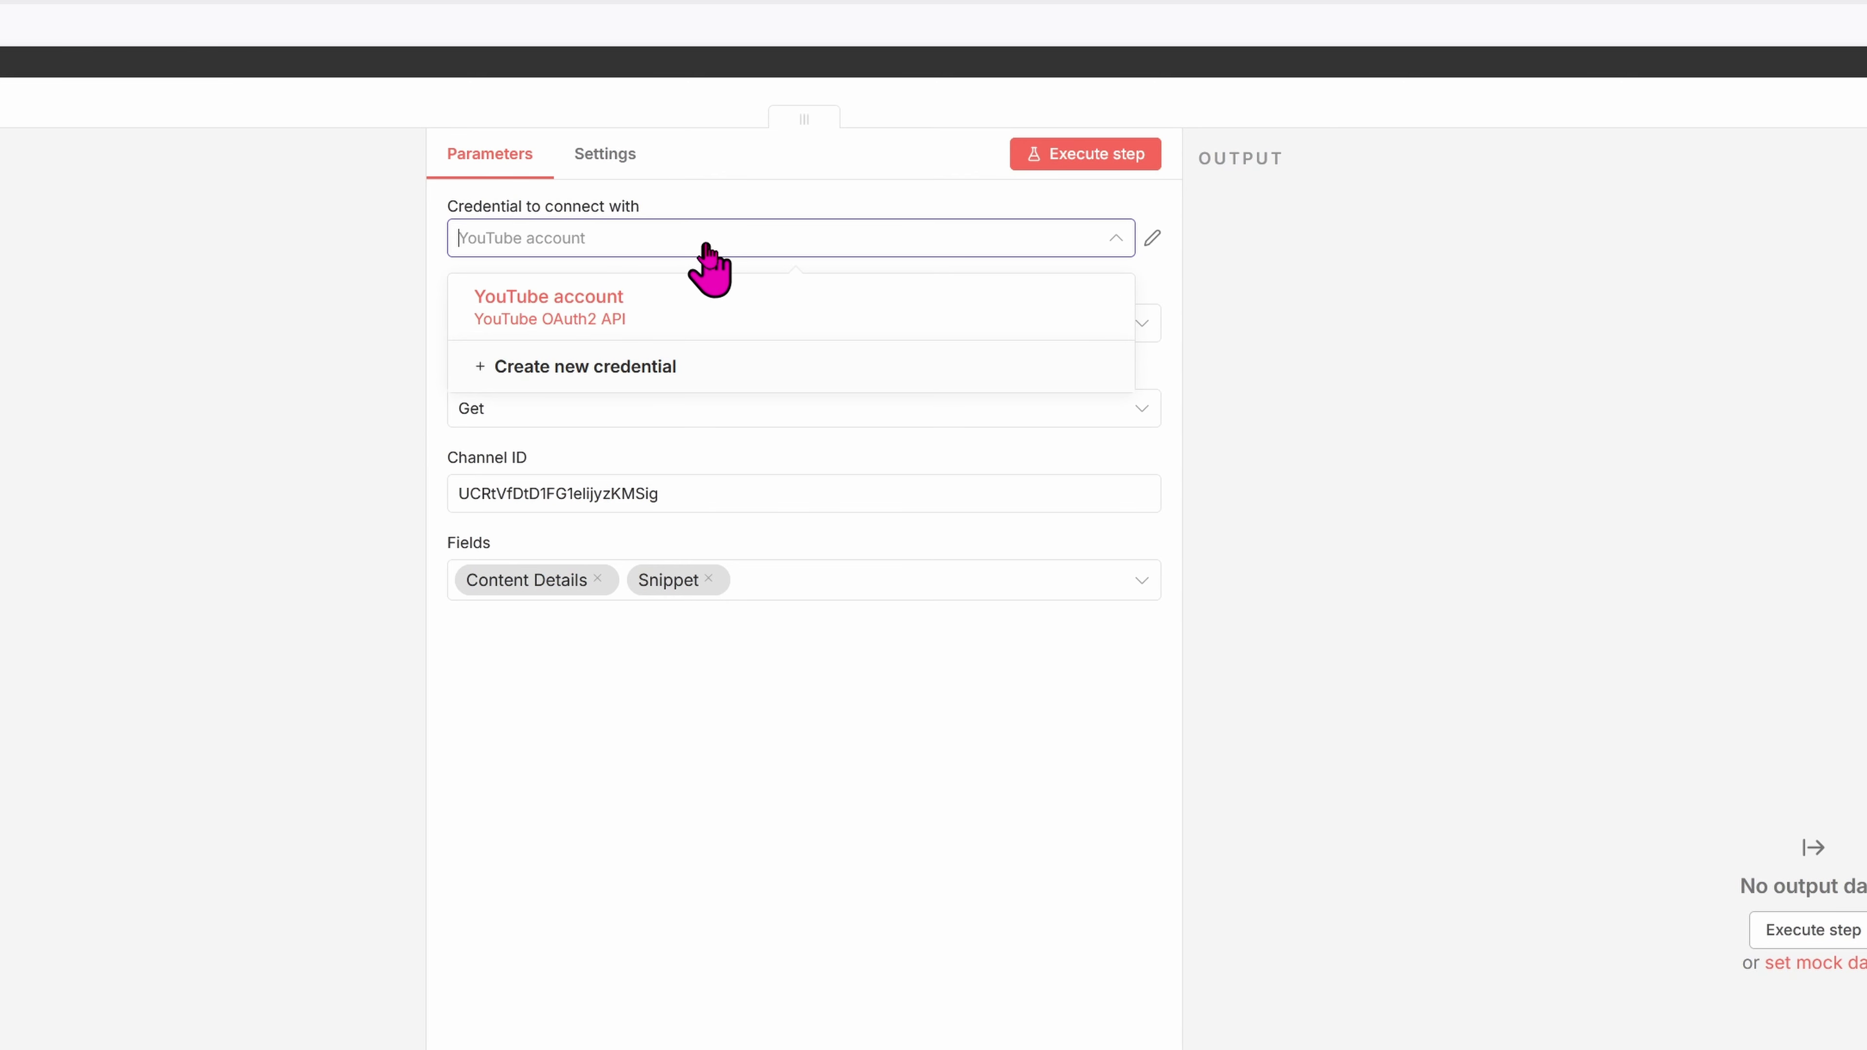
{"action": "left_click", "coordinate": [694, 326]}
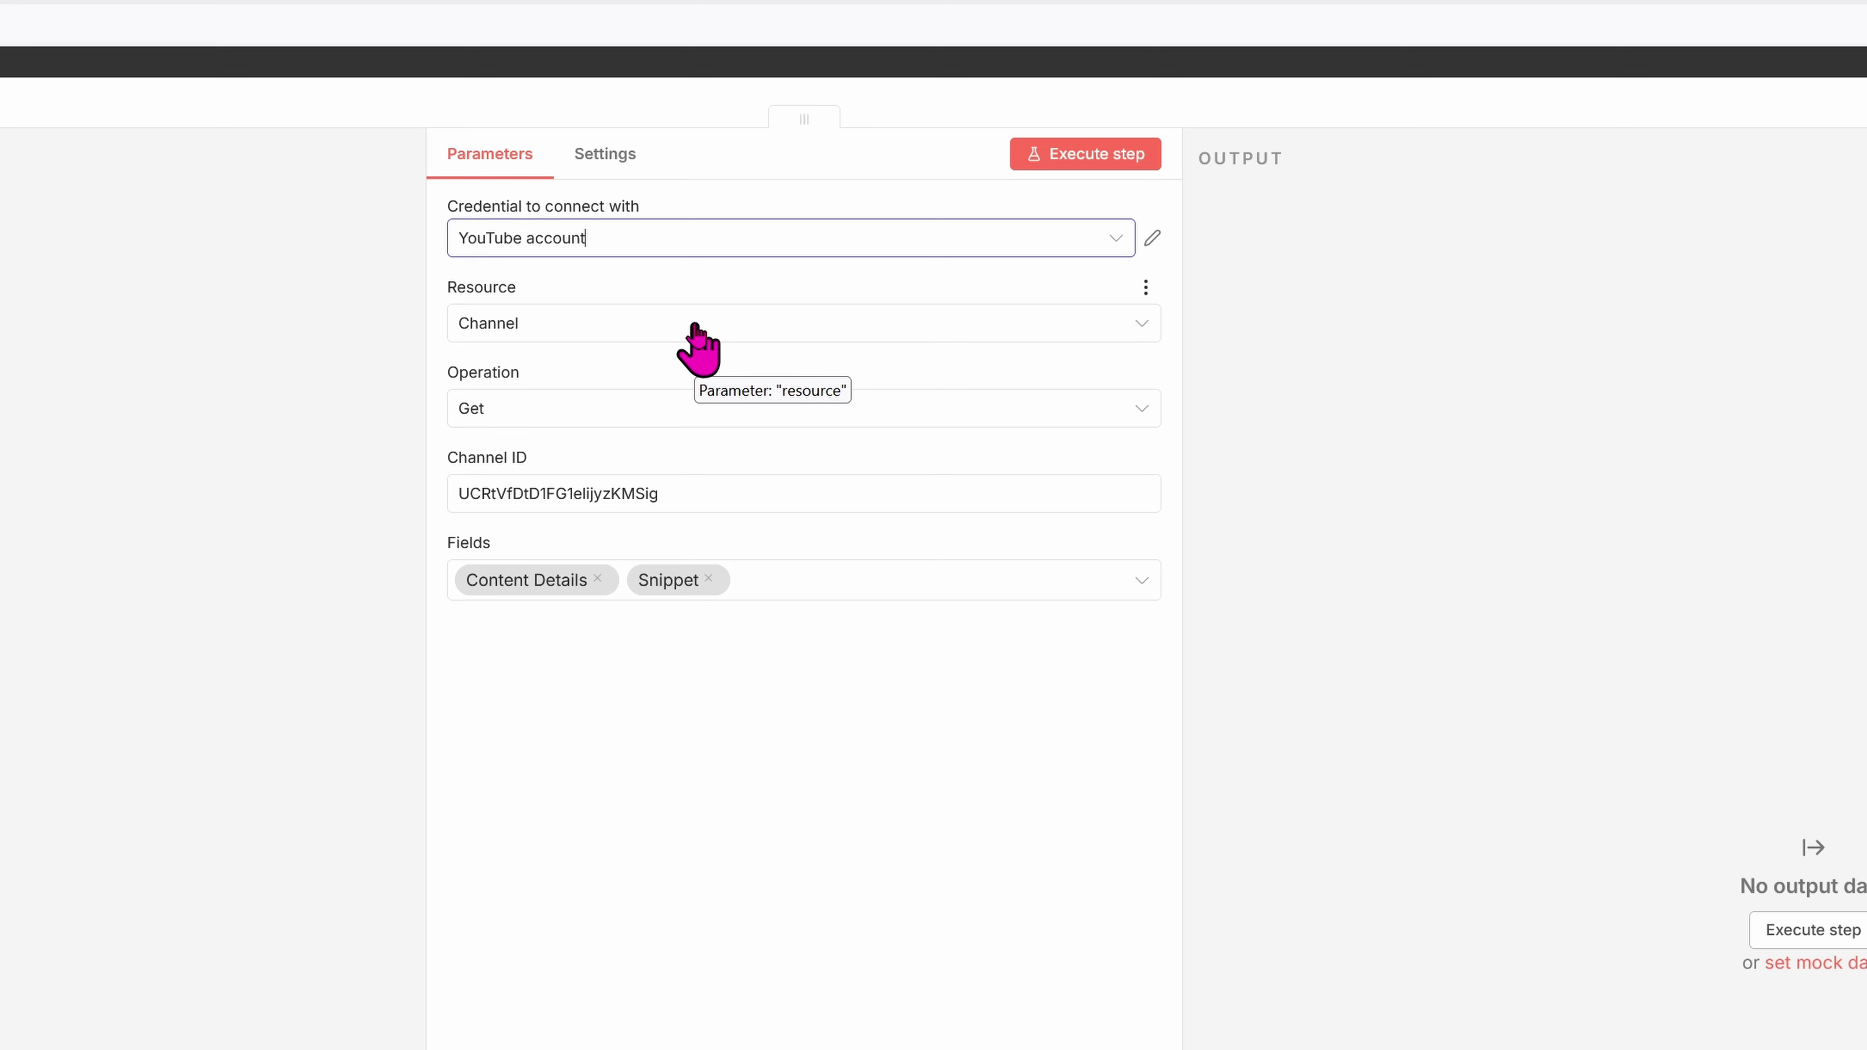
{"action": "left_click", "coordinate": [1114, 243]}
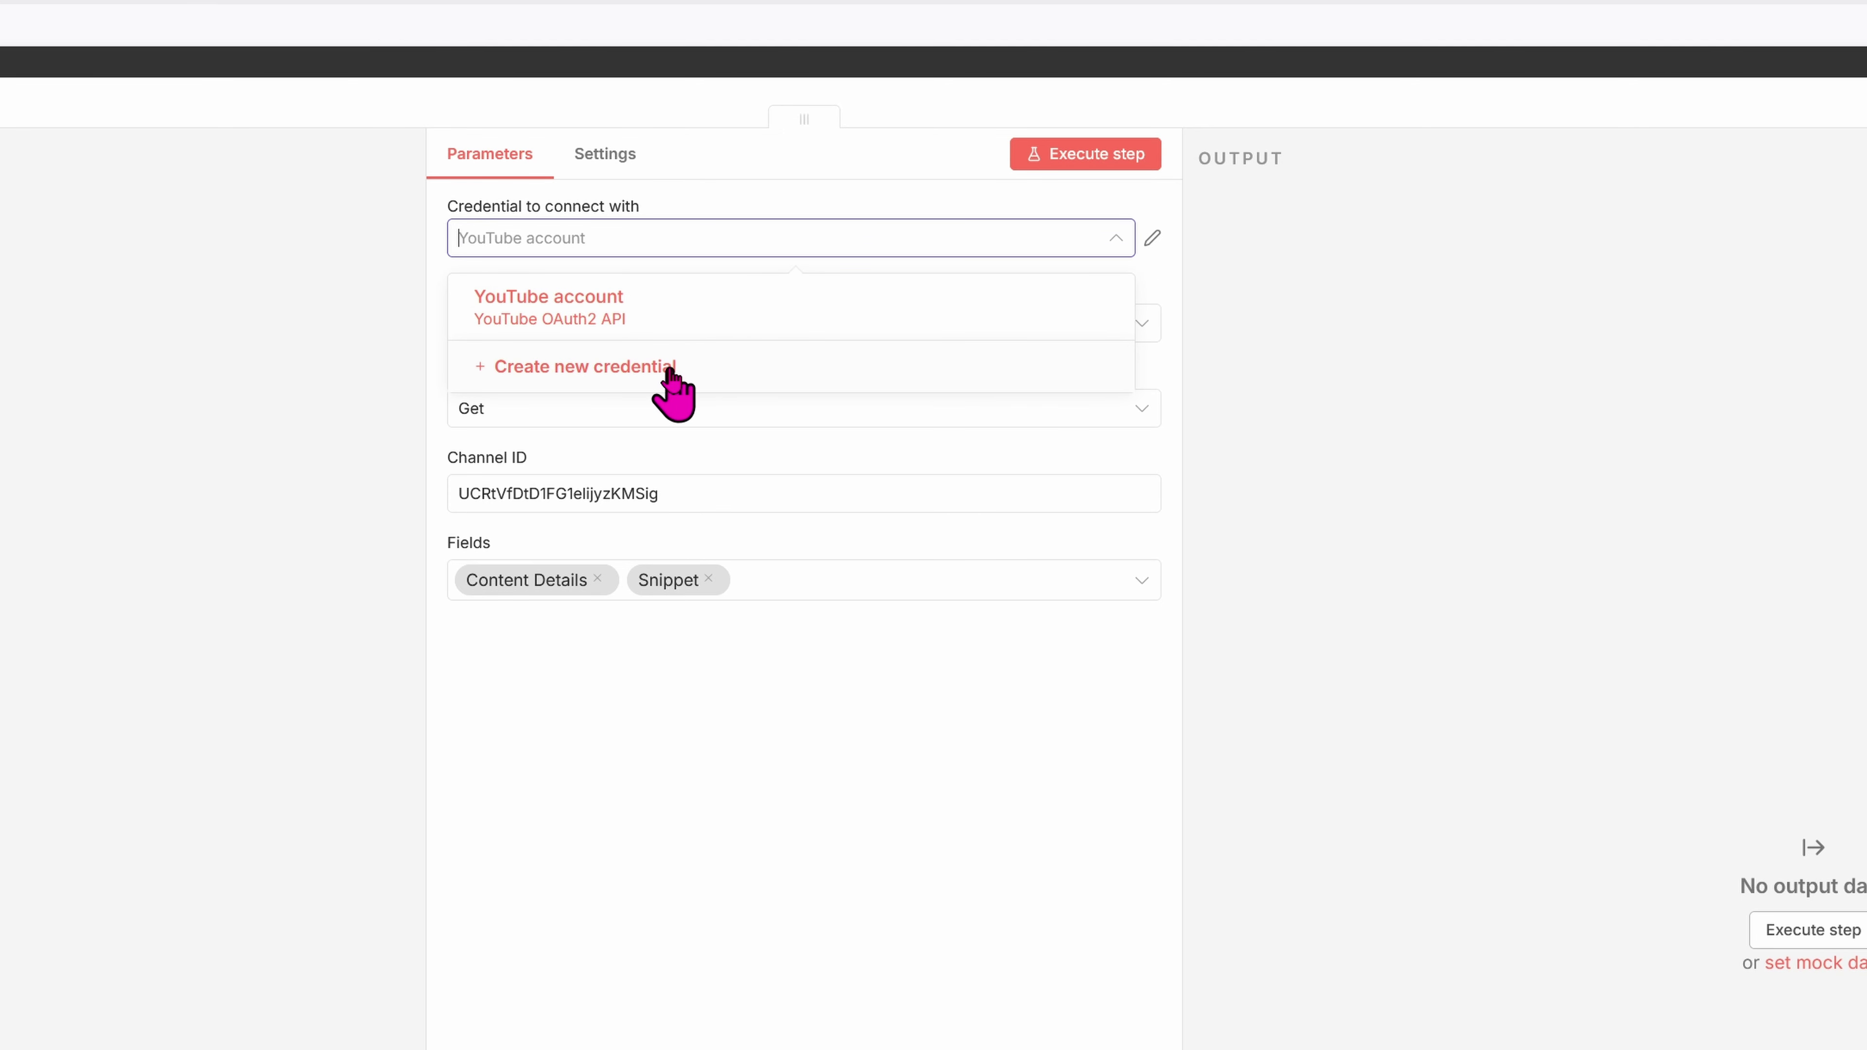
{"action": "left_click", "coordinate": [671, 372]}
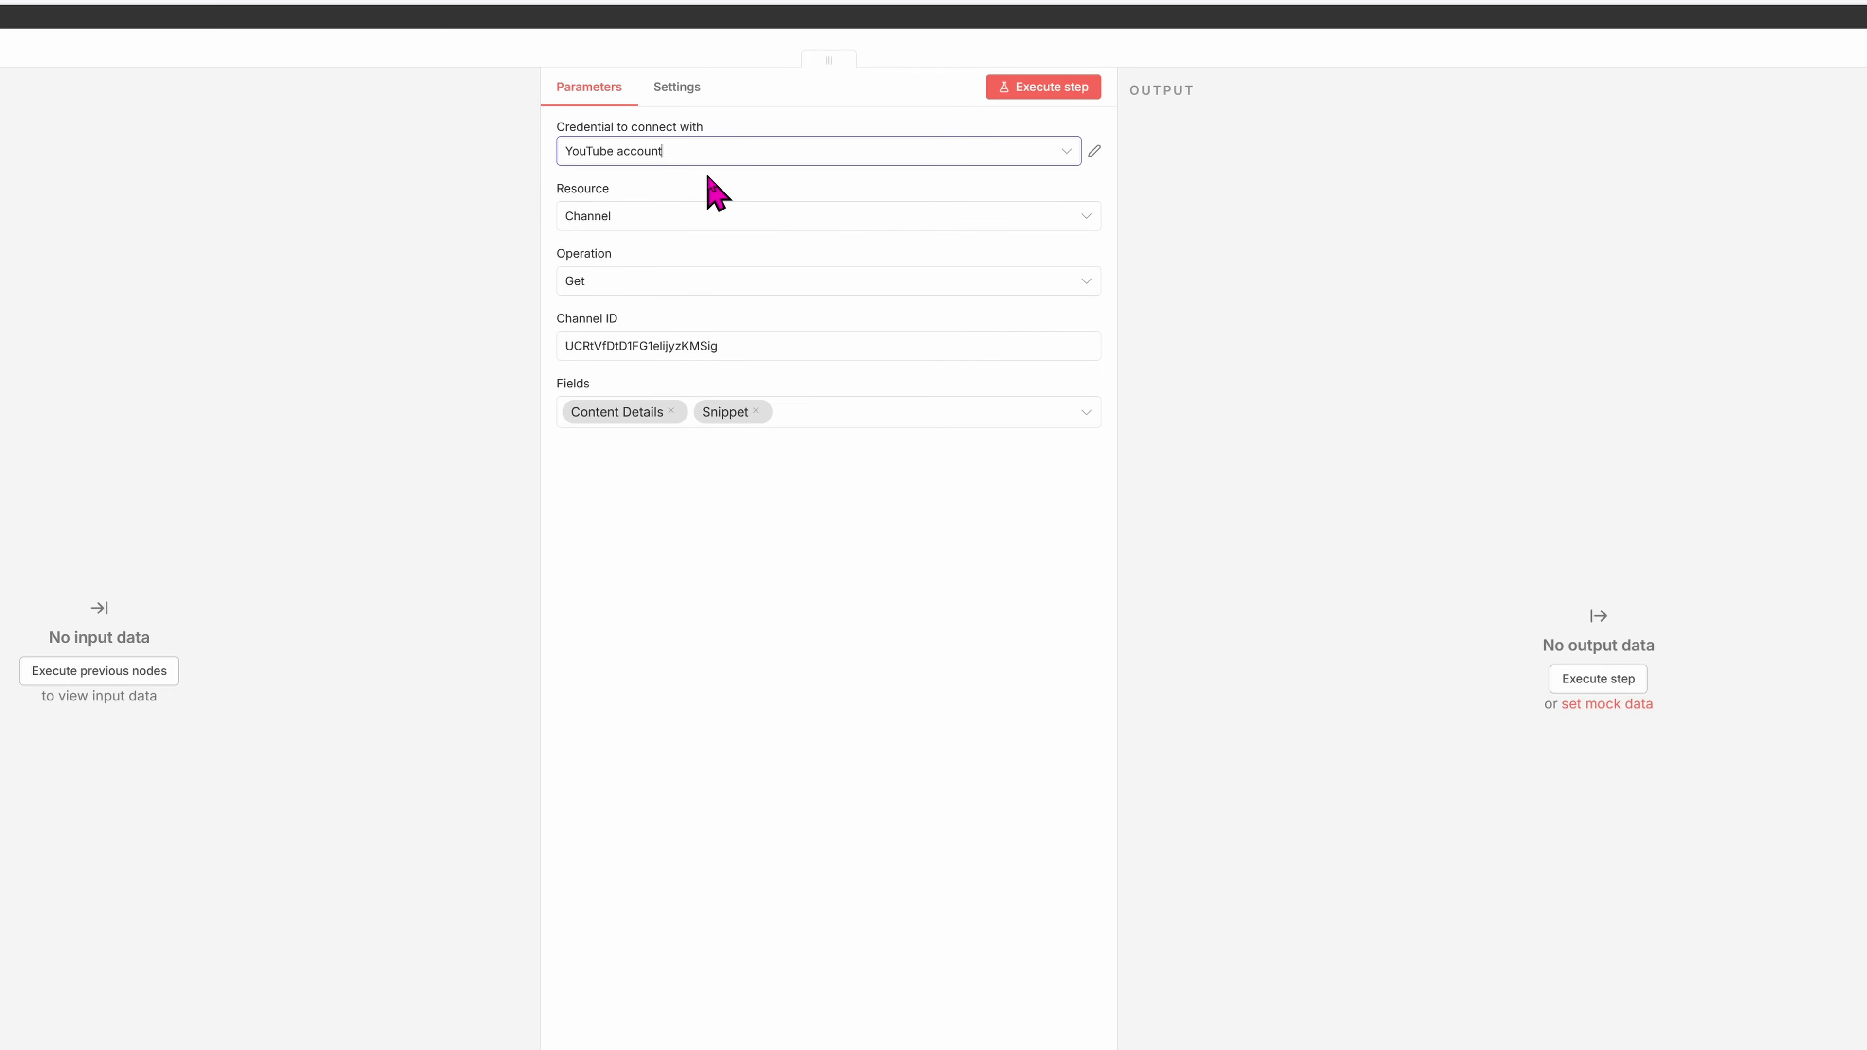
{"action": "key", "text": "Escape"}
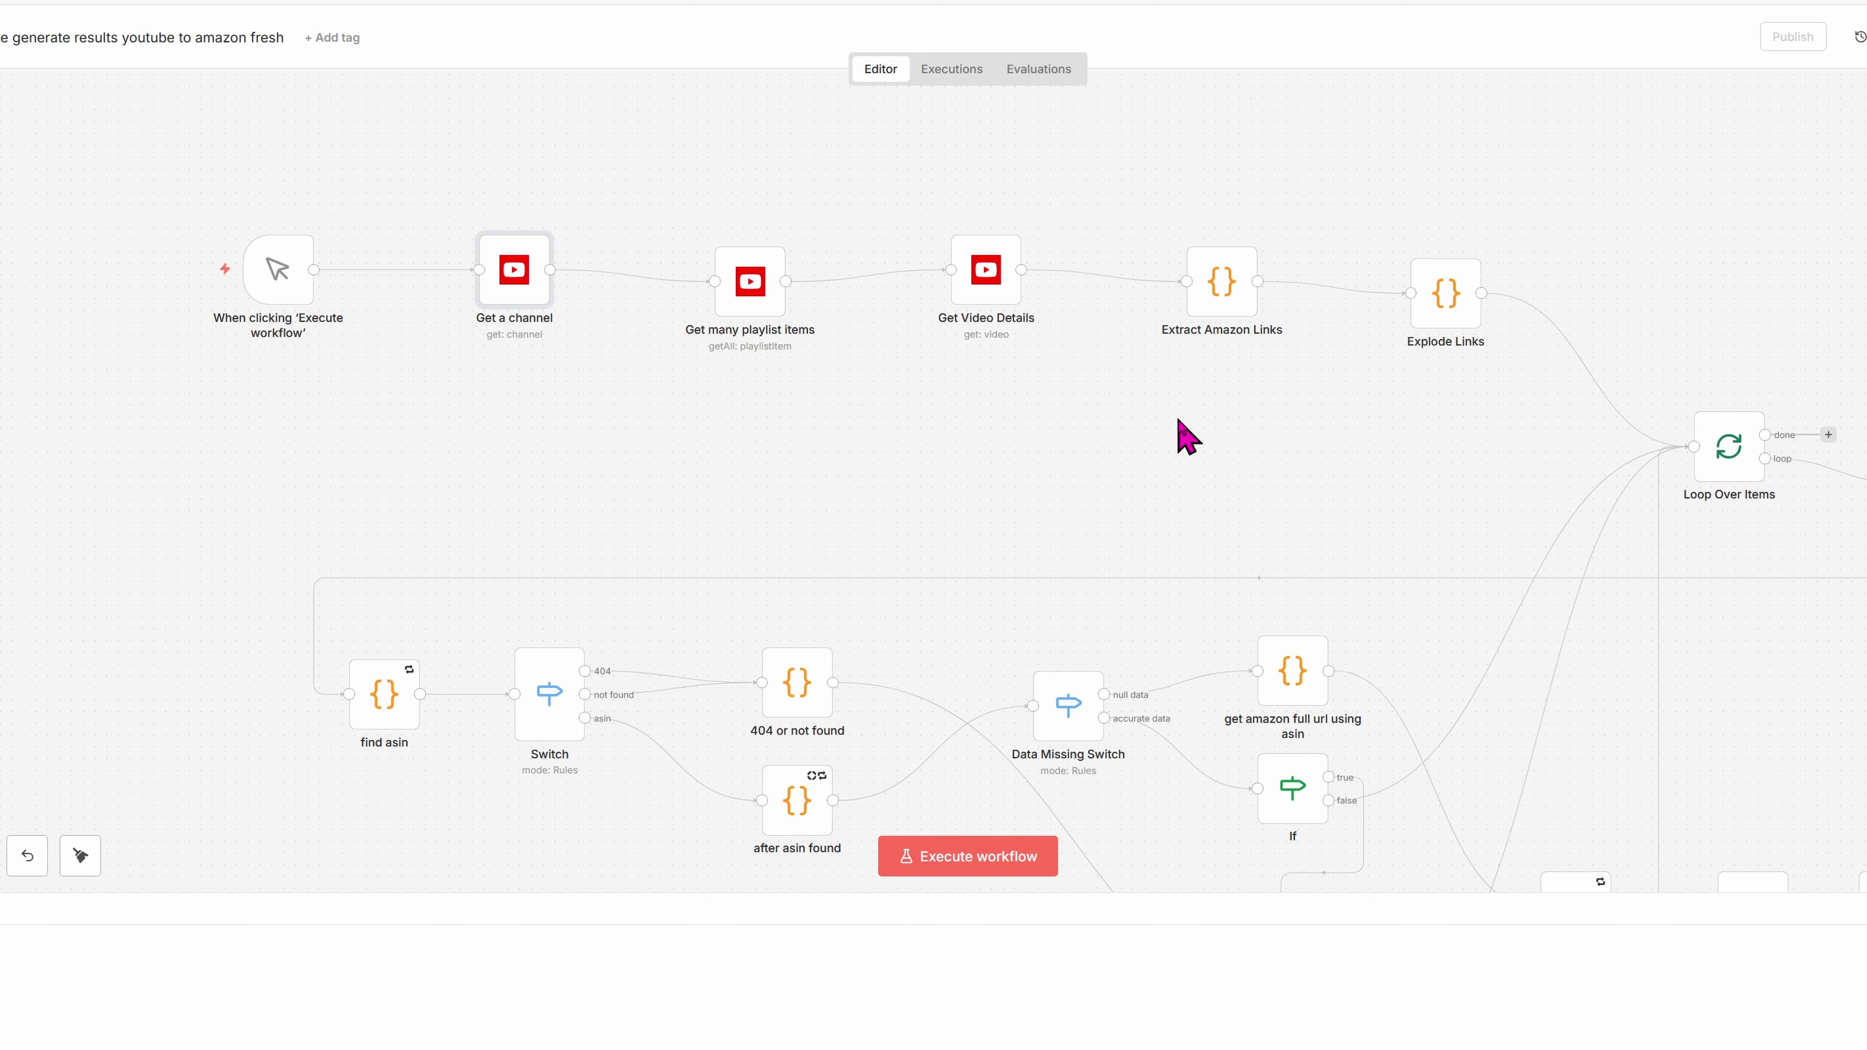
Step: Set the Append row in sheet1 node to the Google Sheets account credential, document amazon_feb13 and sheet Sheet1
{"action": "left_click_drag", "start_coordinate": [1525, 517], "coordinate": [1147, 221]}
{"action": "scroll", "coordinate": [854, 667], "scroll_direction": "down", "scroll_amount": 2}
{"action": "scroll", "coordinate": [854, 667], "scroll_direction": "left", "scroll_amount": 3}
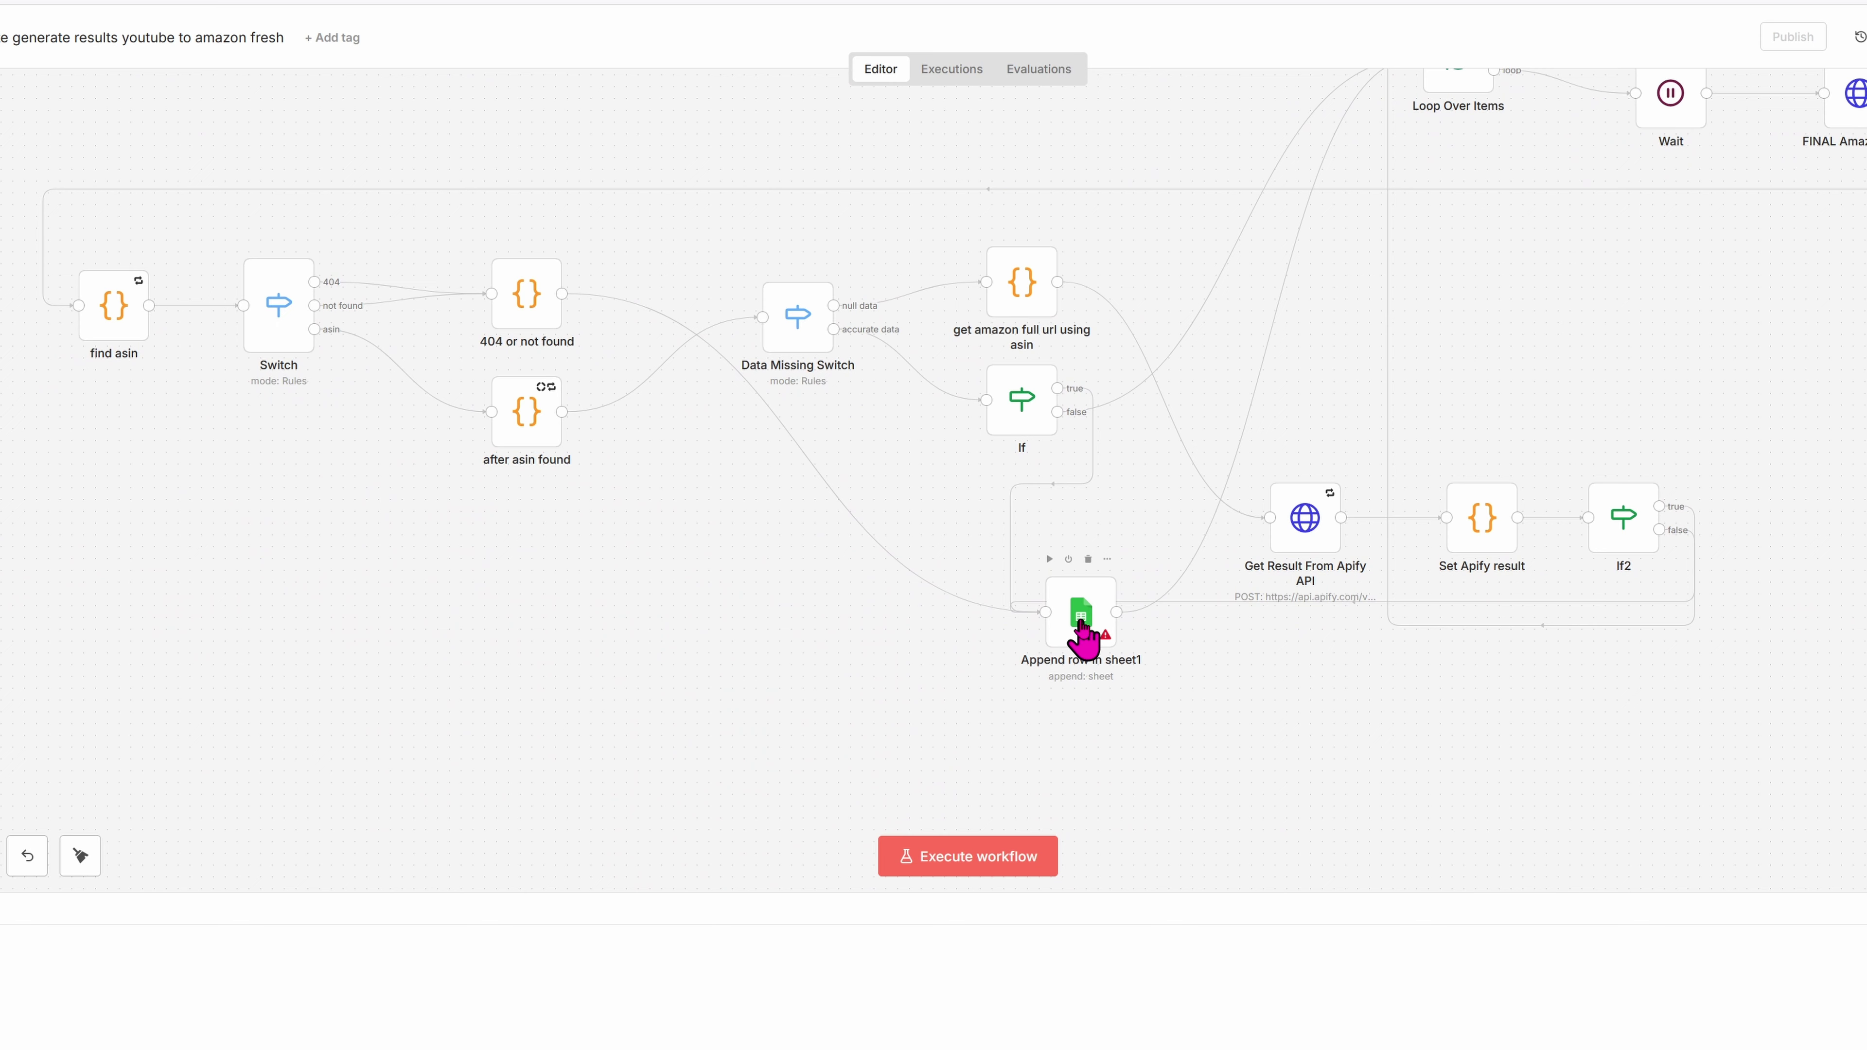
{"action": "double_click", "coordinate": [1093, 648]}
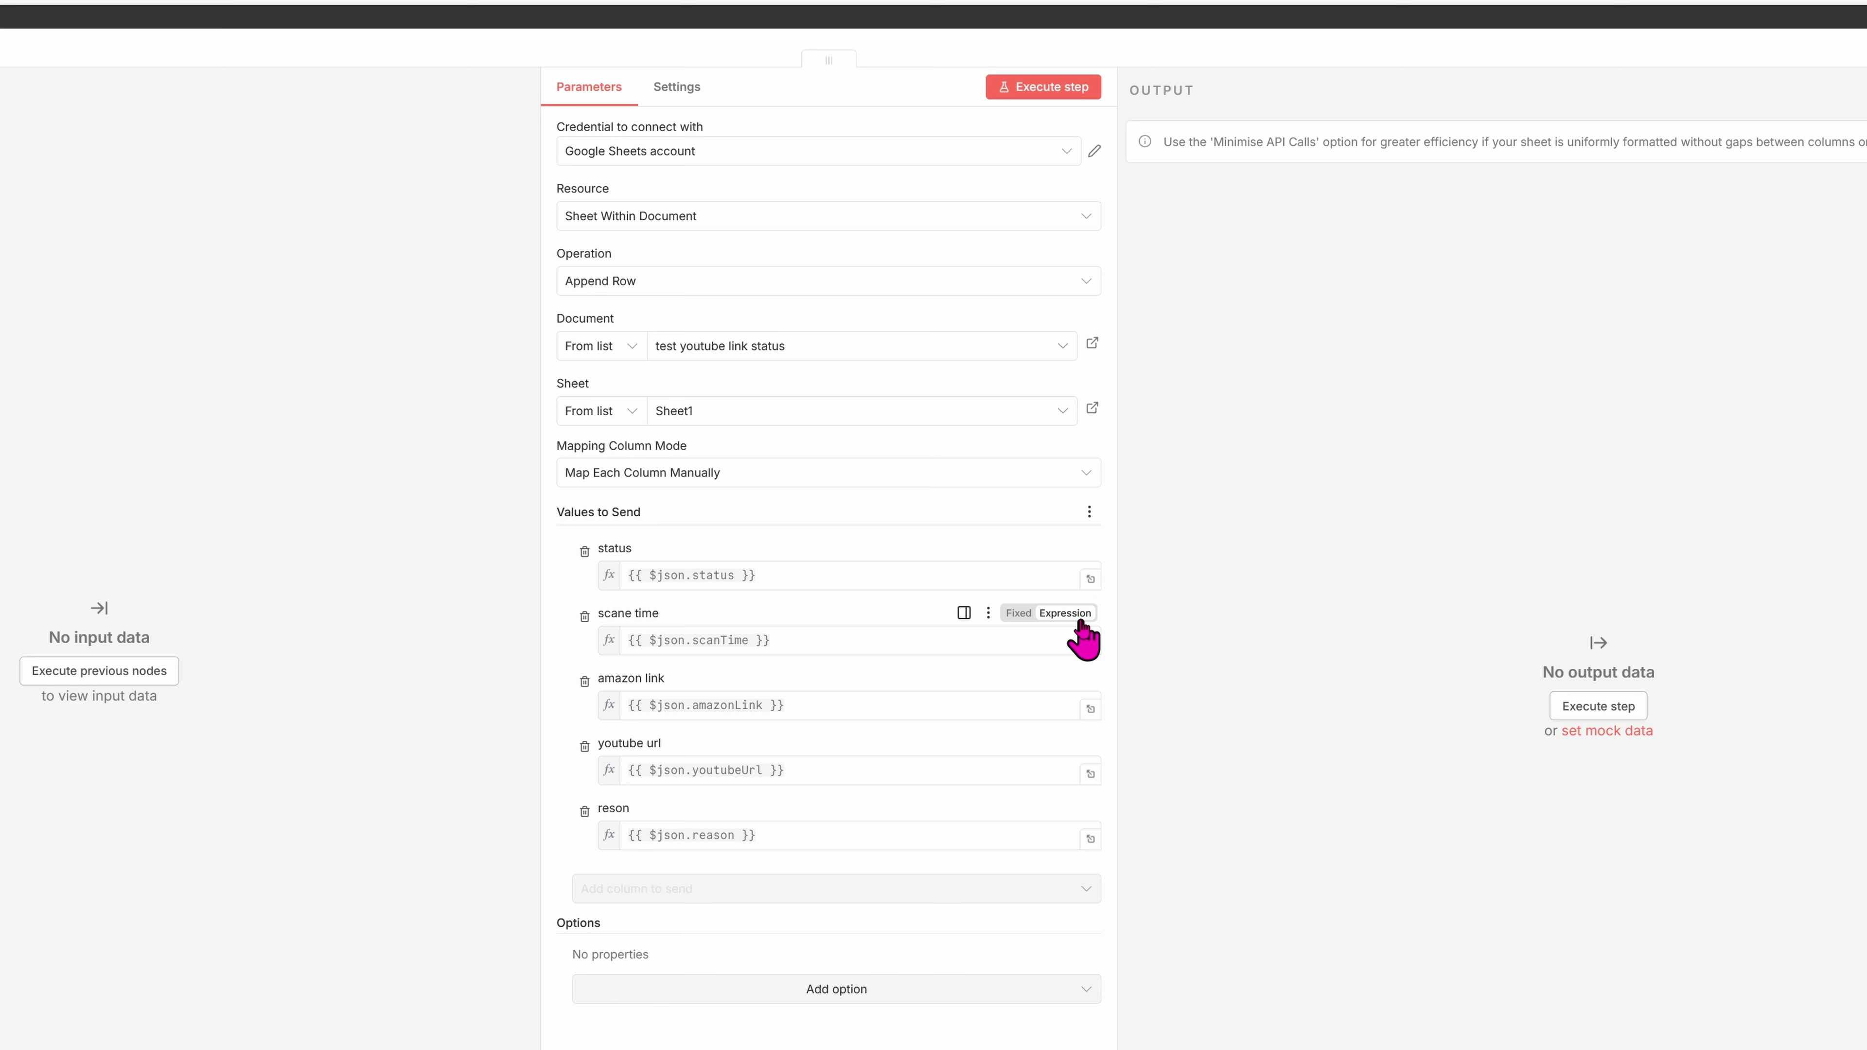
{"action": "left_click", "coordinate": [882, 157]}
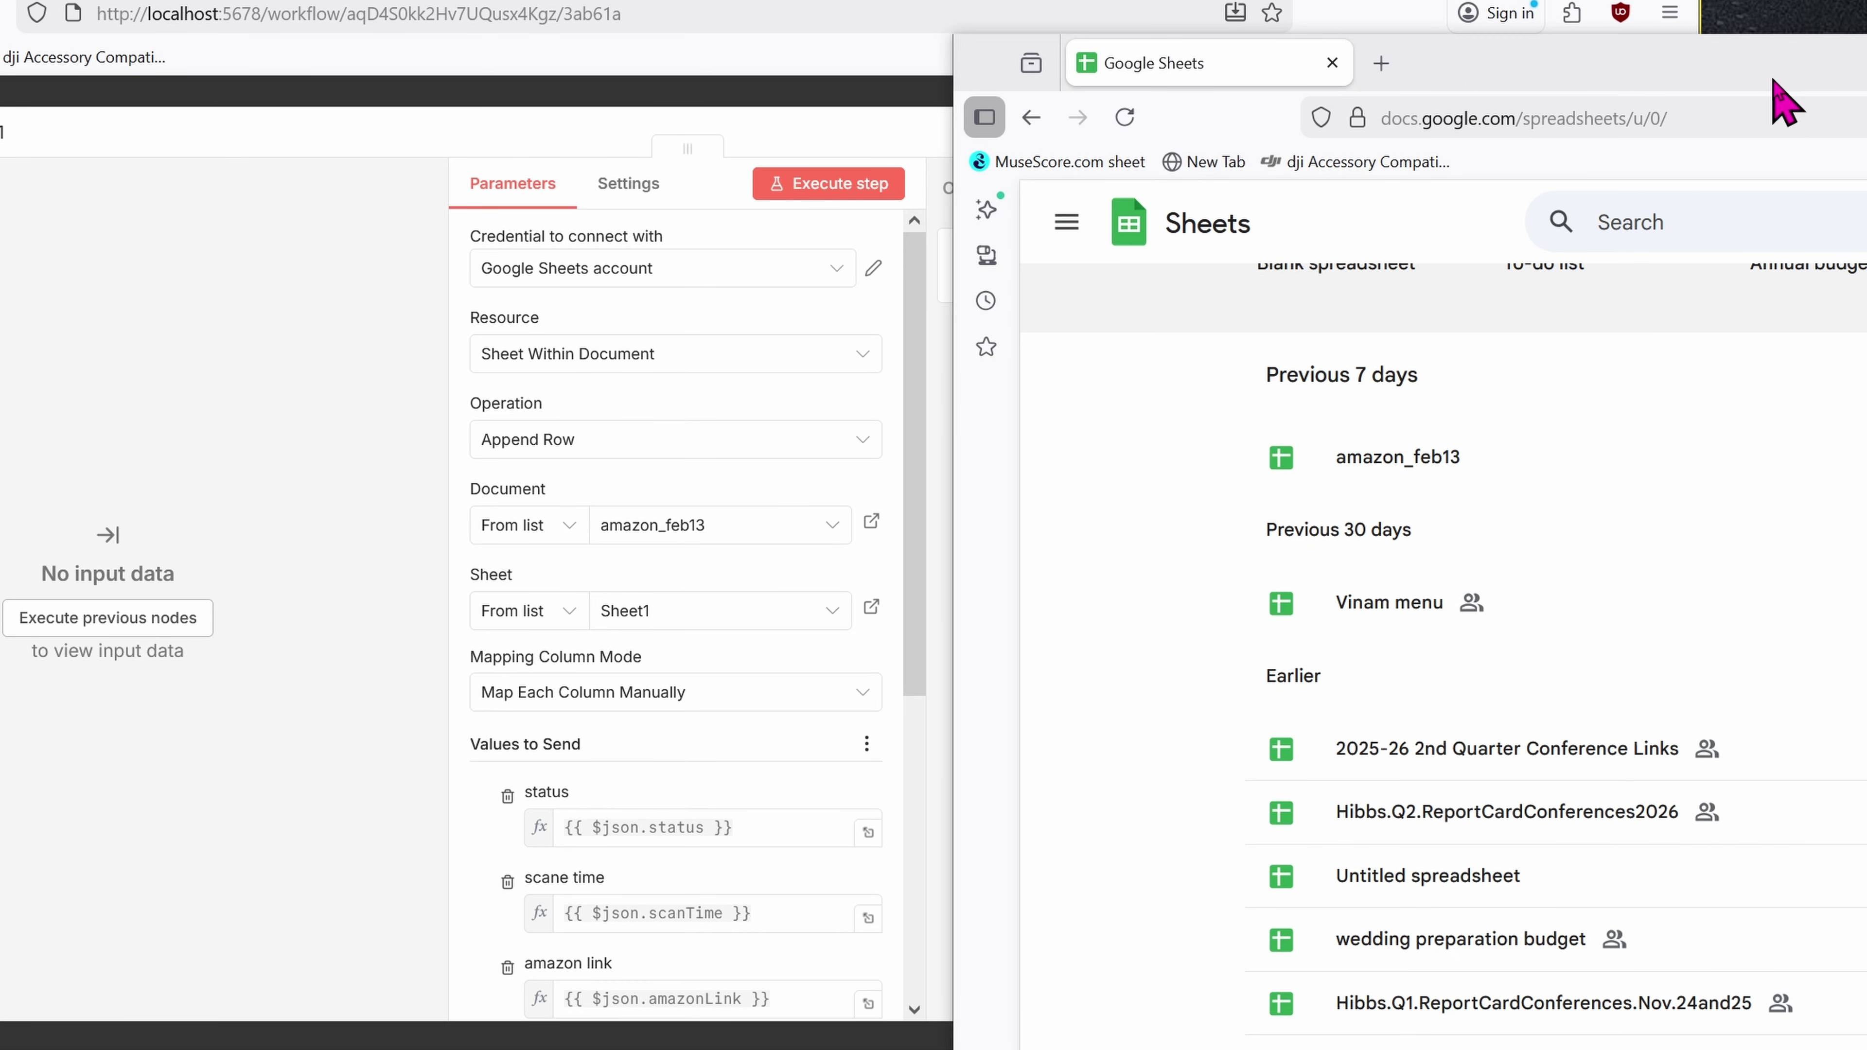
Step: Open the amazon_feb13 spreadsheet in Google Sheets and narrow its youtube url column
{"action": "left_click", "coordinate": [1773, 83]}
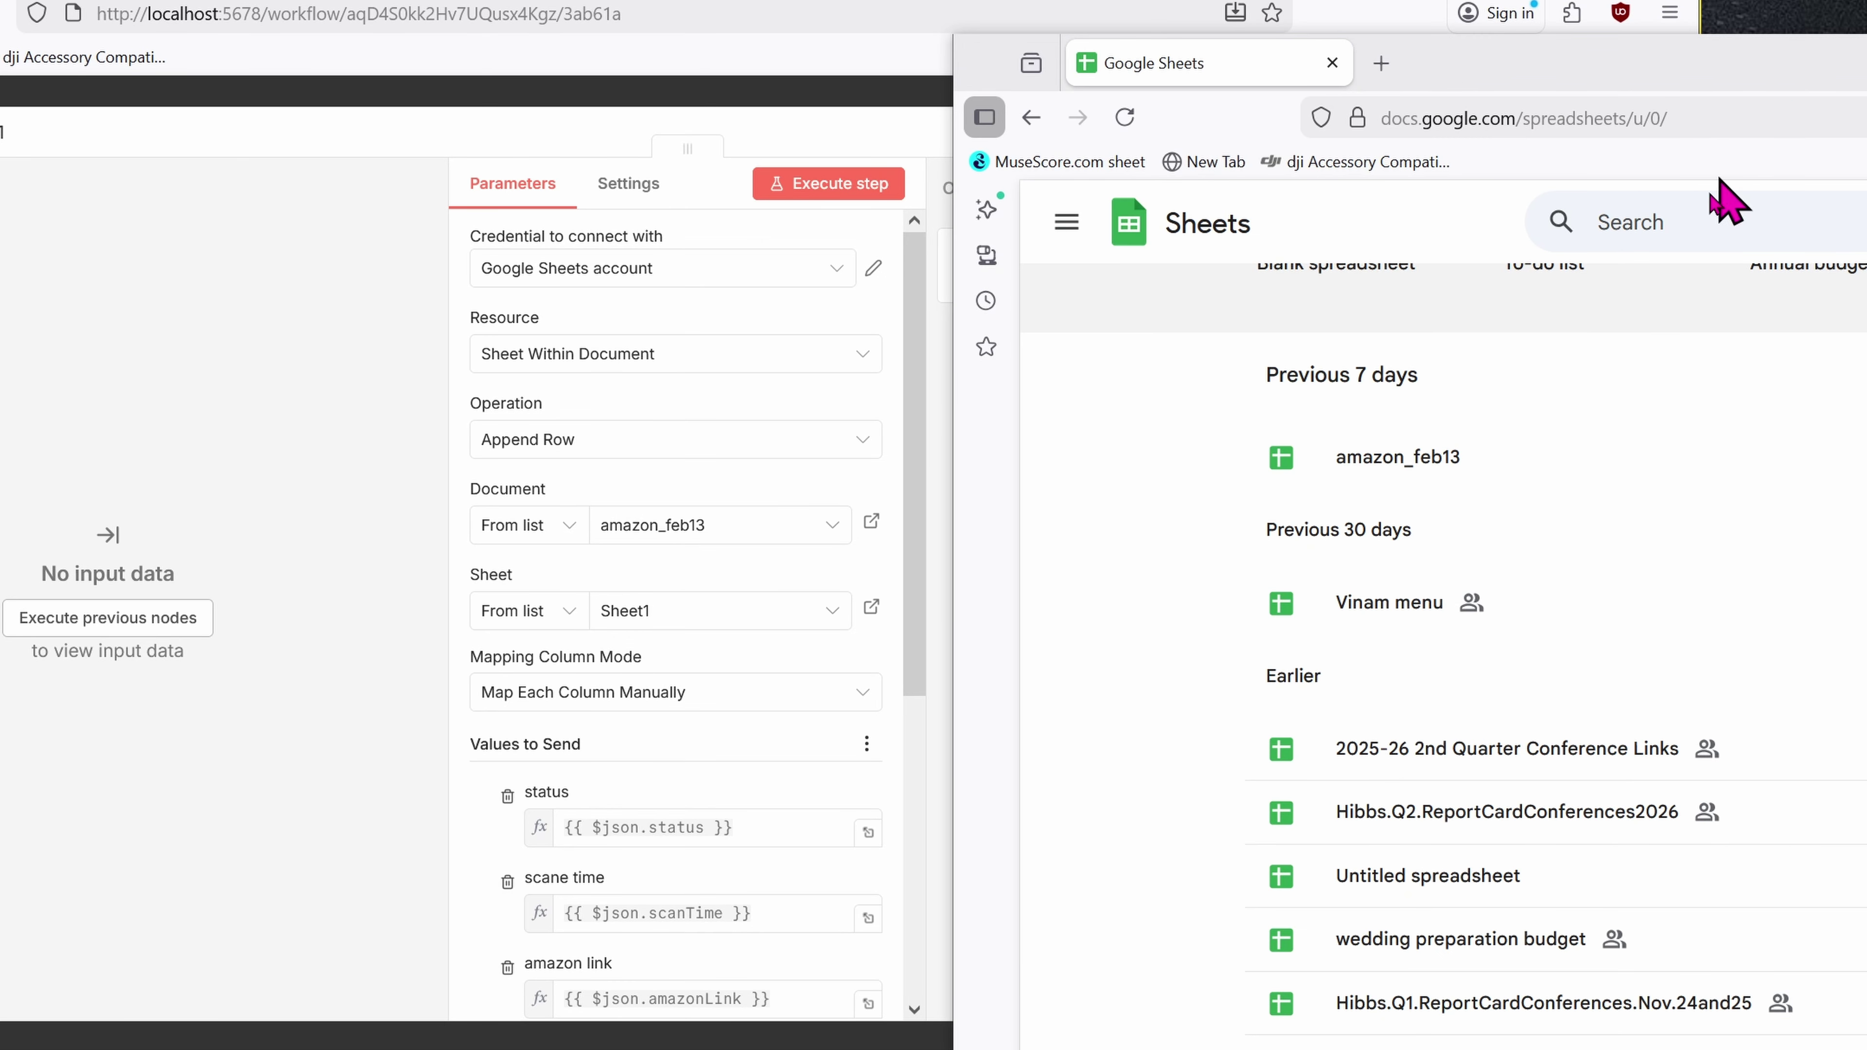
{"action": "left_click", "coordinate": [1412, 487]}
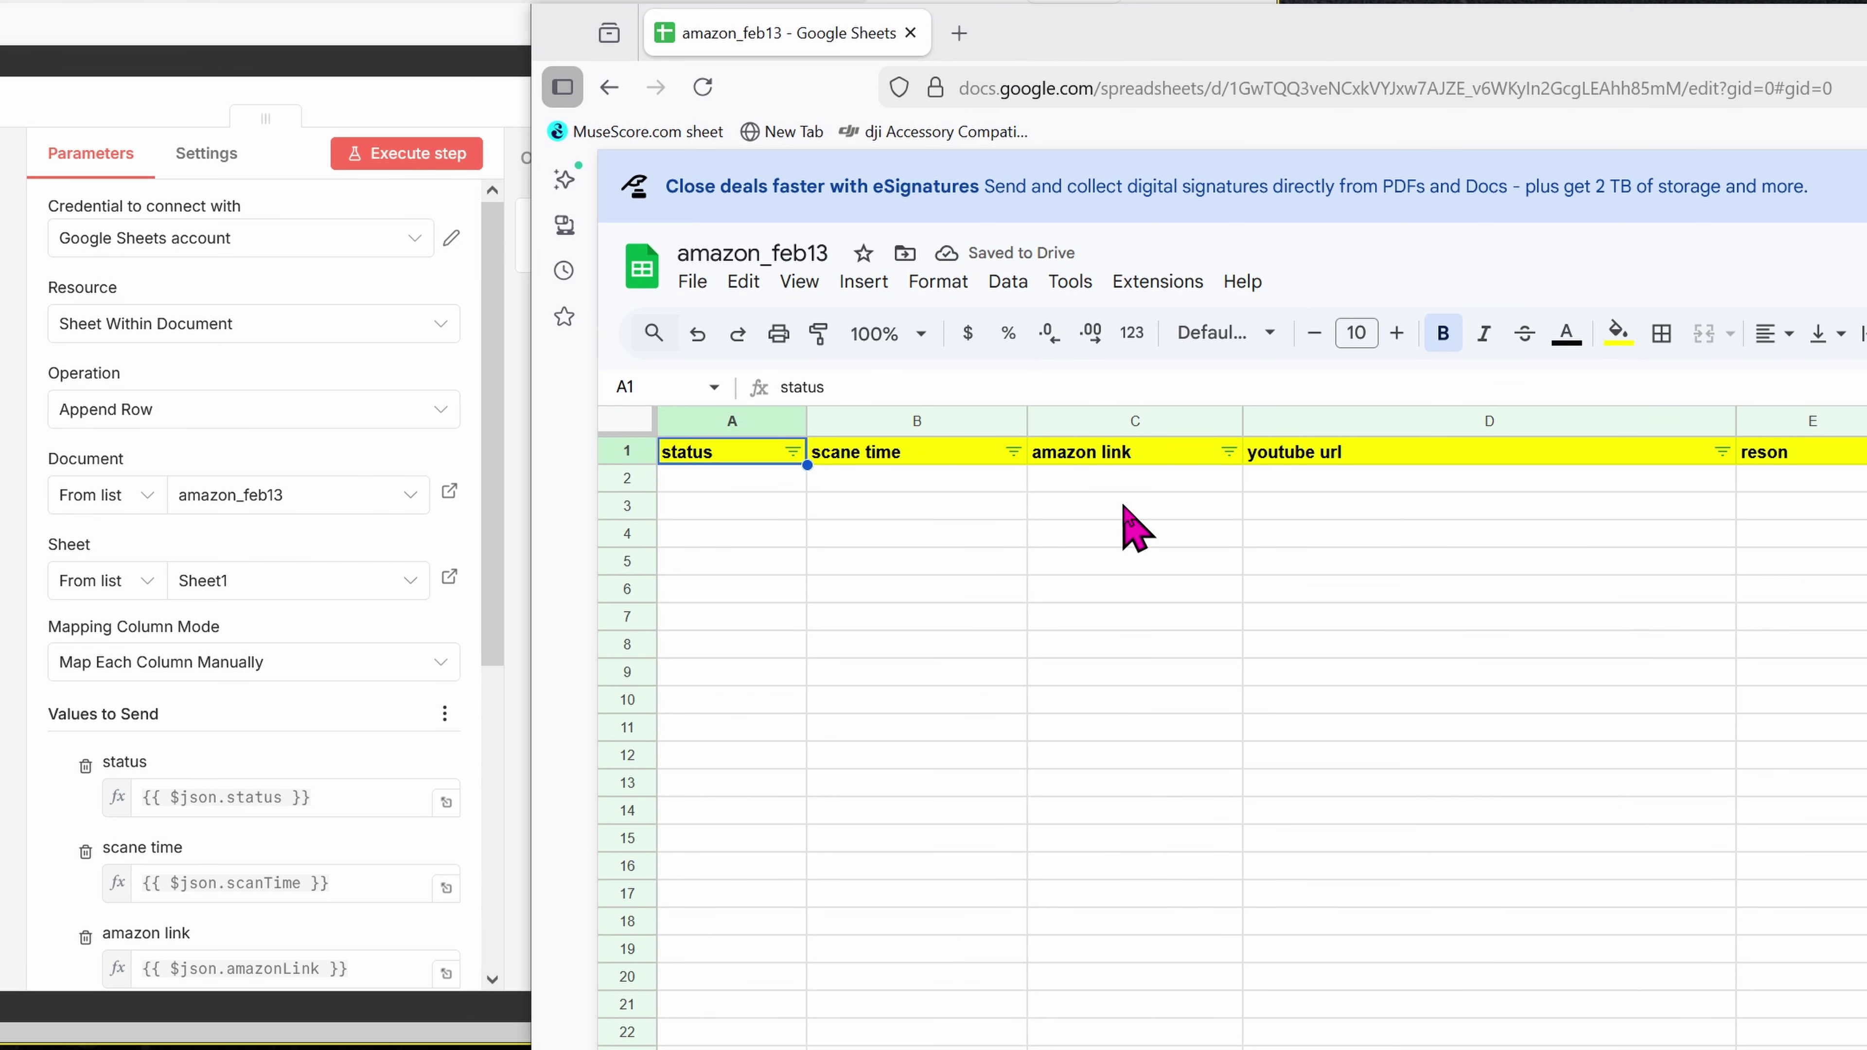
{"action": "left_click_drag", "start_coordinate": [1741, 426], "coordinate": [1558, 426]}
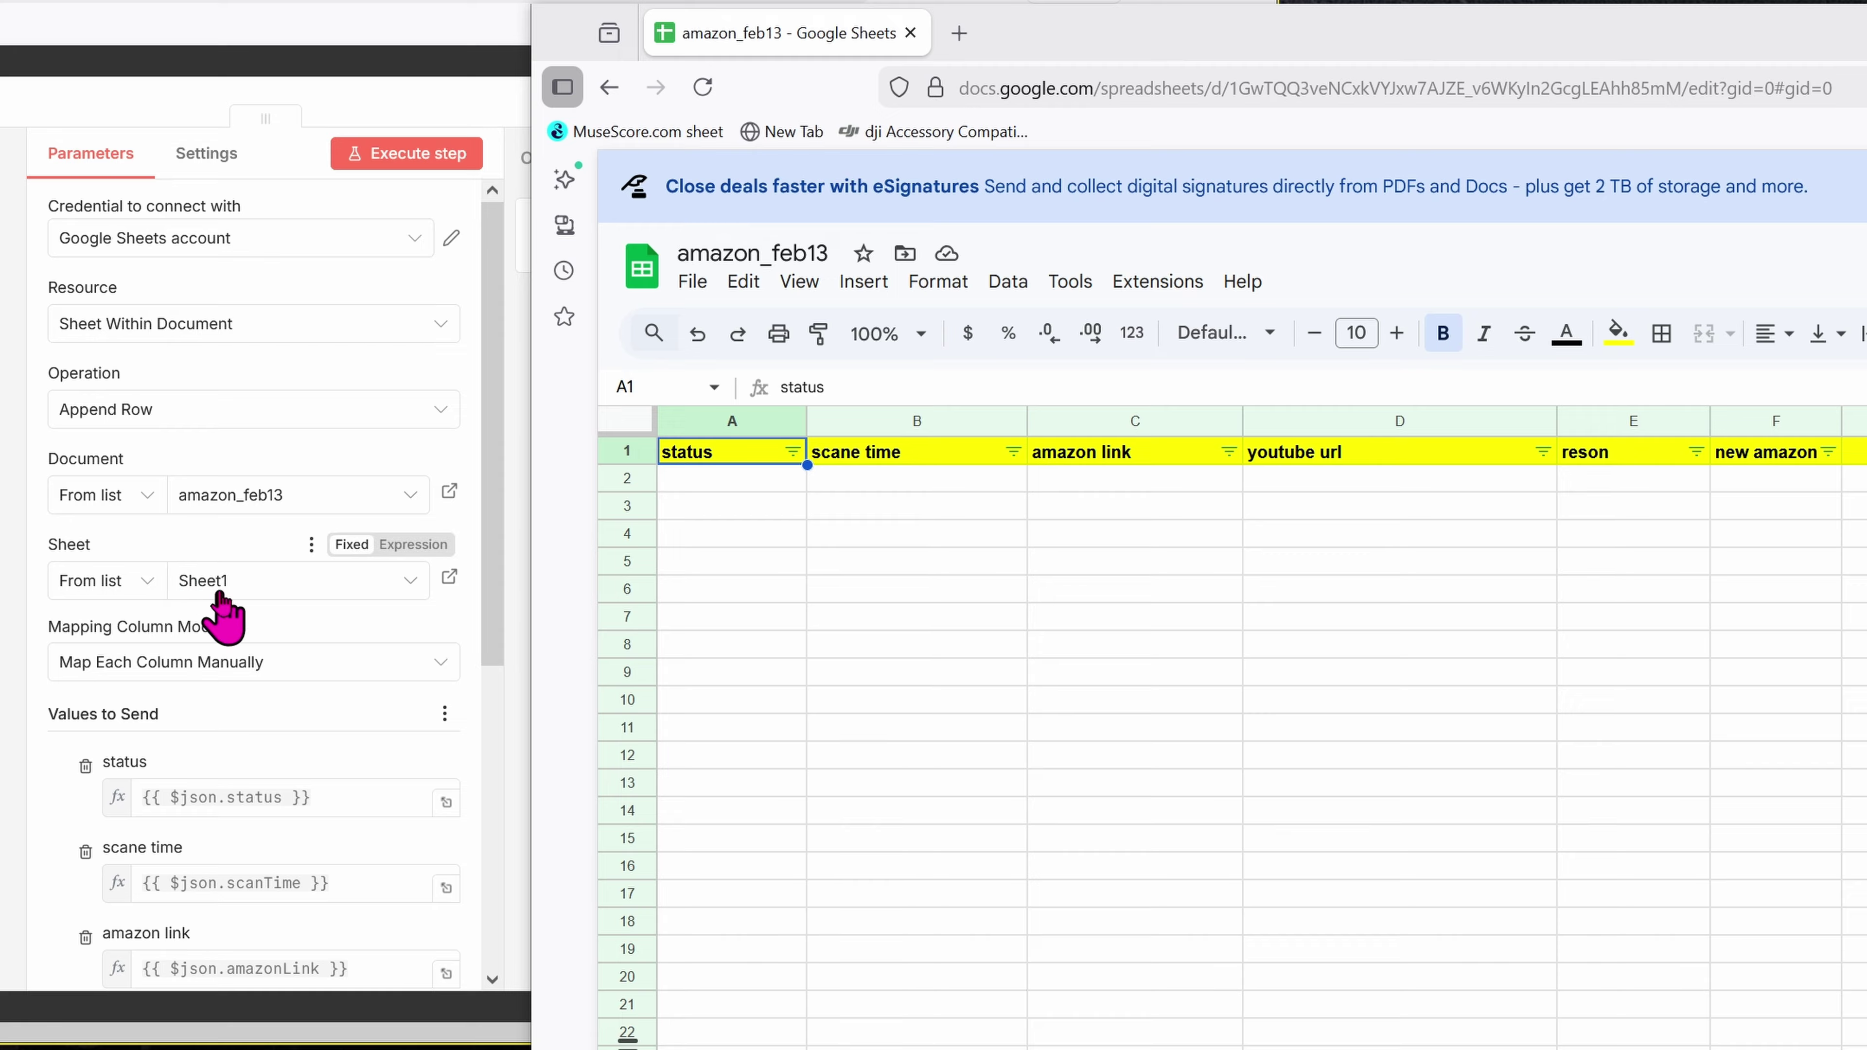
Step: Compare the Append row in sheet1 node's mapped values with the spreadsheet's column headers and close the node
{"action": "scroll", "coordinate": [258, 646], "scroll_direction": "down", "scroll_amount": 6}
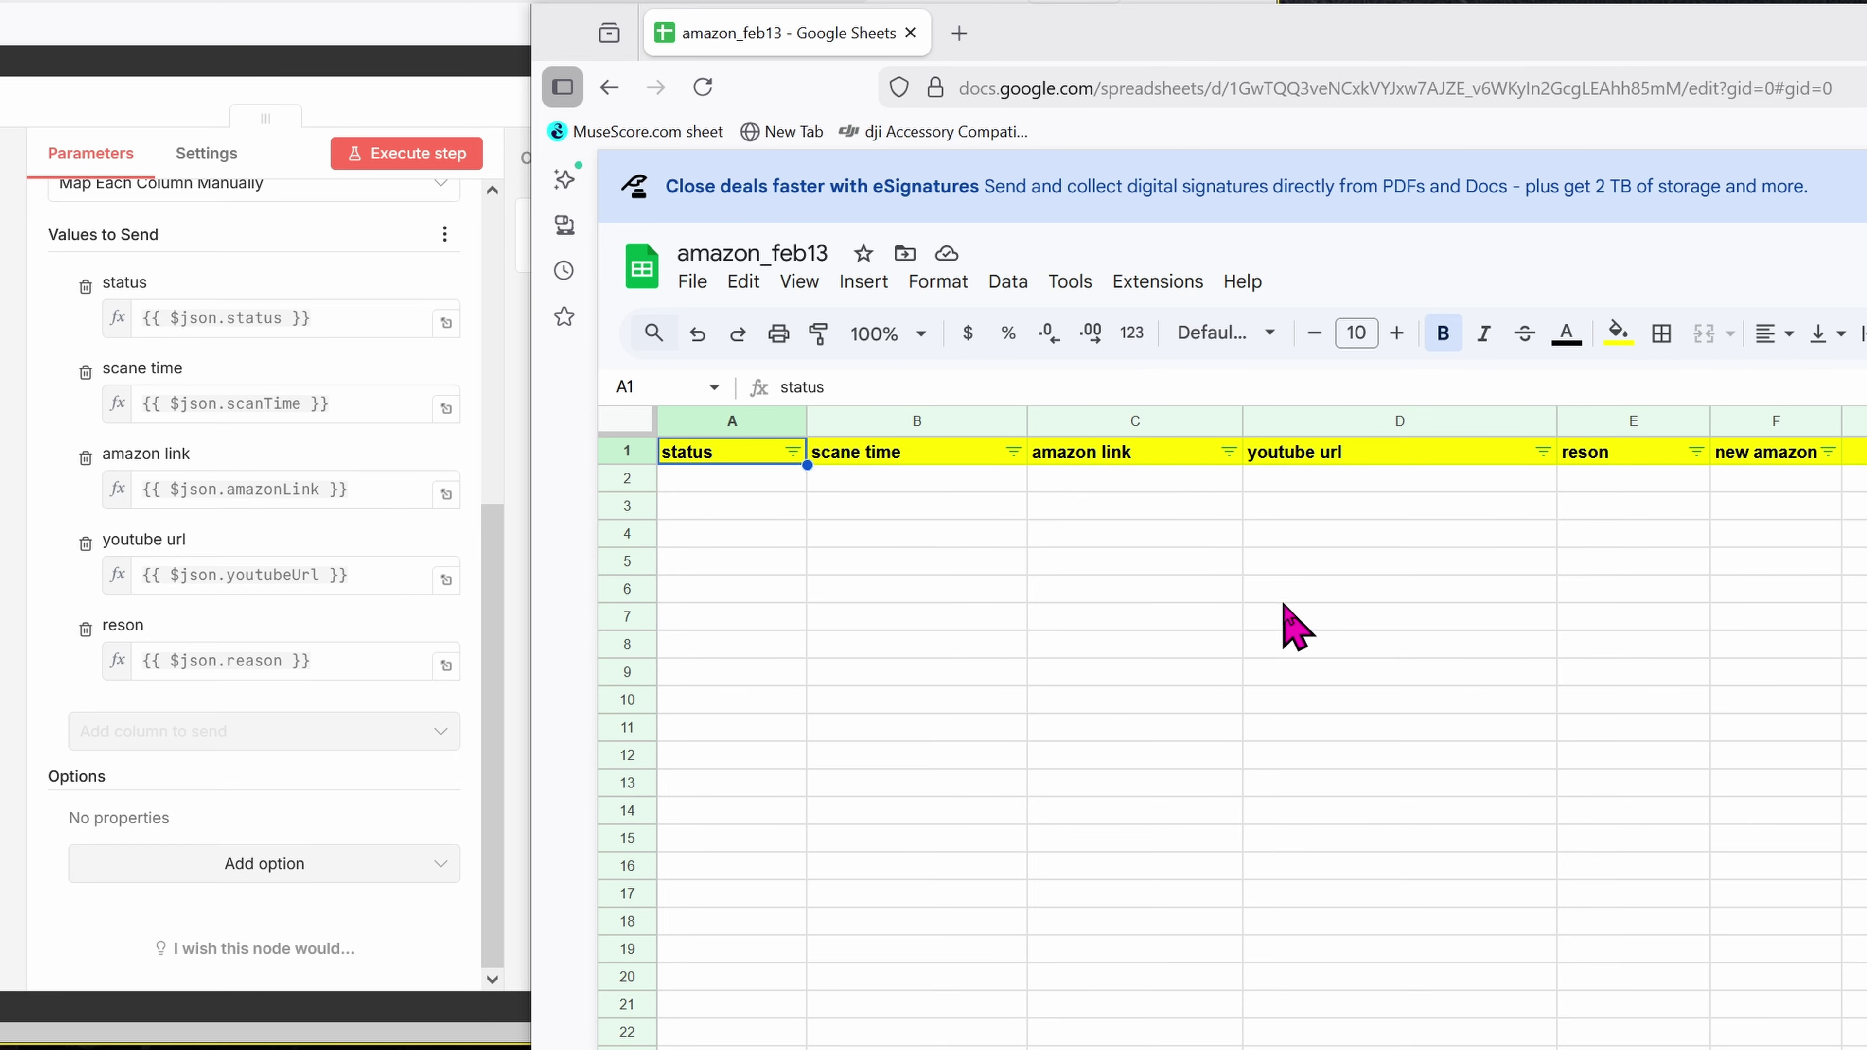
{"action": "left_click", "coordinate": [274, 229]}
{"action": "left_click", "coordinate": [1222, 96]}
Step: Convert the 14 nodes following Explode Links to a sub-workflow named "3-18 sub" and place its call node beside Explode Links
{"action": "mouse_move", "coordinate": [604, 337]}
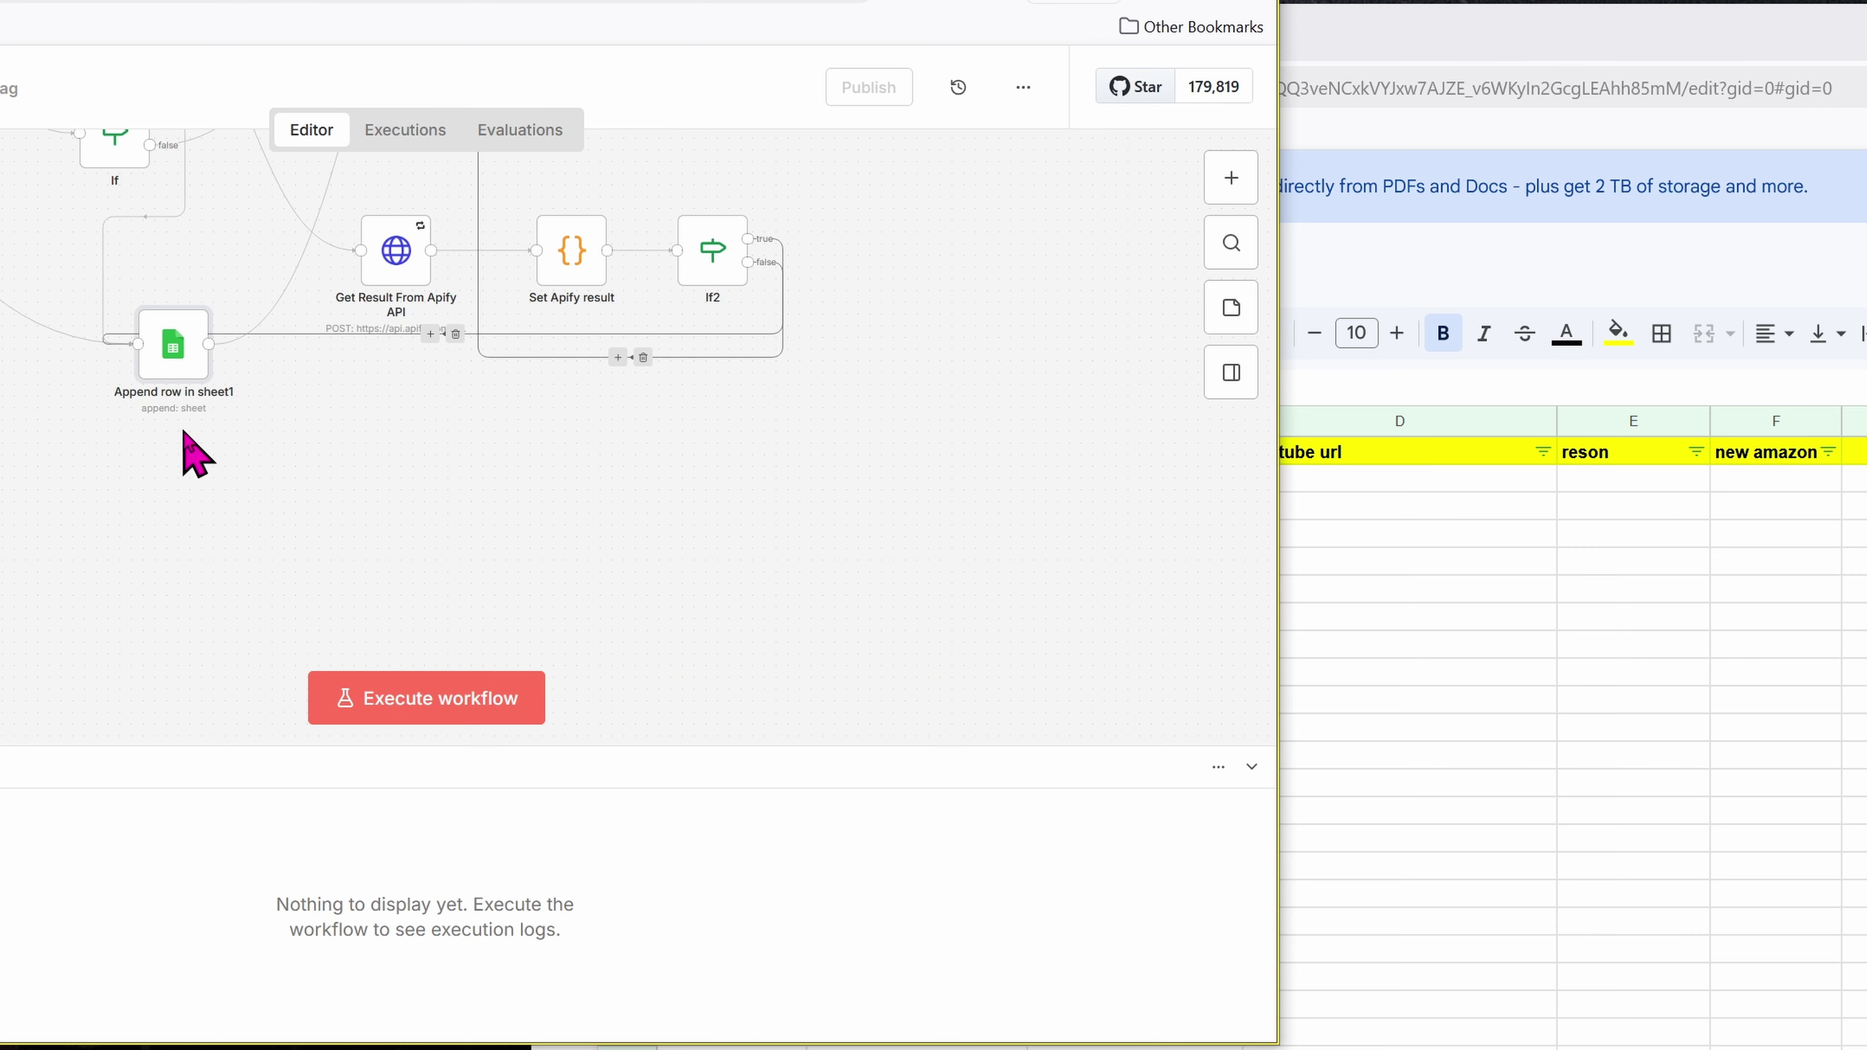
{"action": "scroll", "coordinate": [189, 445], "scroll_direction": "down", "scroll_amount": 2}
{"action": "left_click_drag", "start_coordinate": [46, 400], "coordinate": [387, 534]}
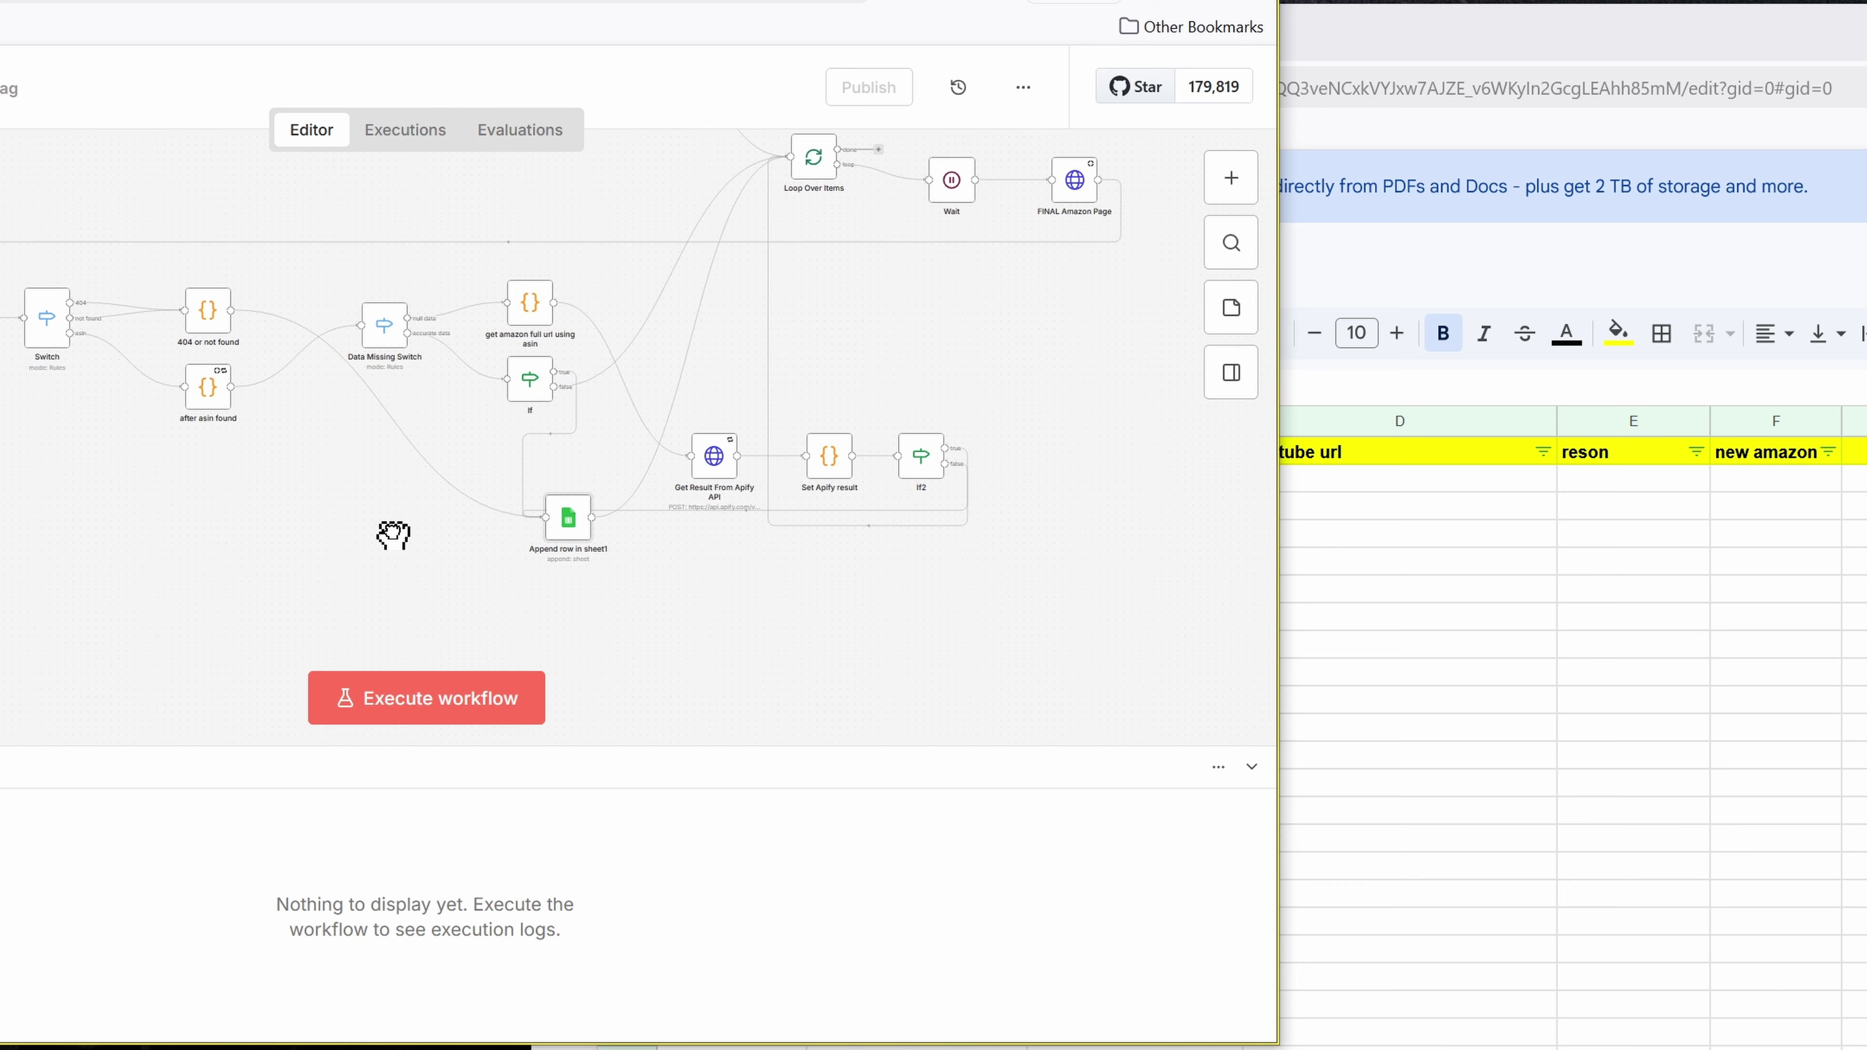
{"action": "scroll", "coordinate": [316, 559], "scroll_direction": "down", "scroll_amount": 3}
{"action": "scroll", "coordinate": [299, 555], "scroll_direction": "down", "scroll_amount": 1}
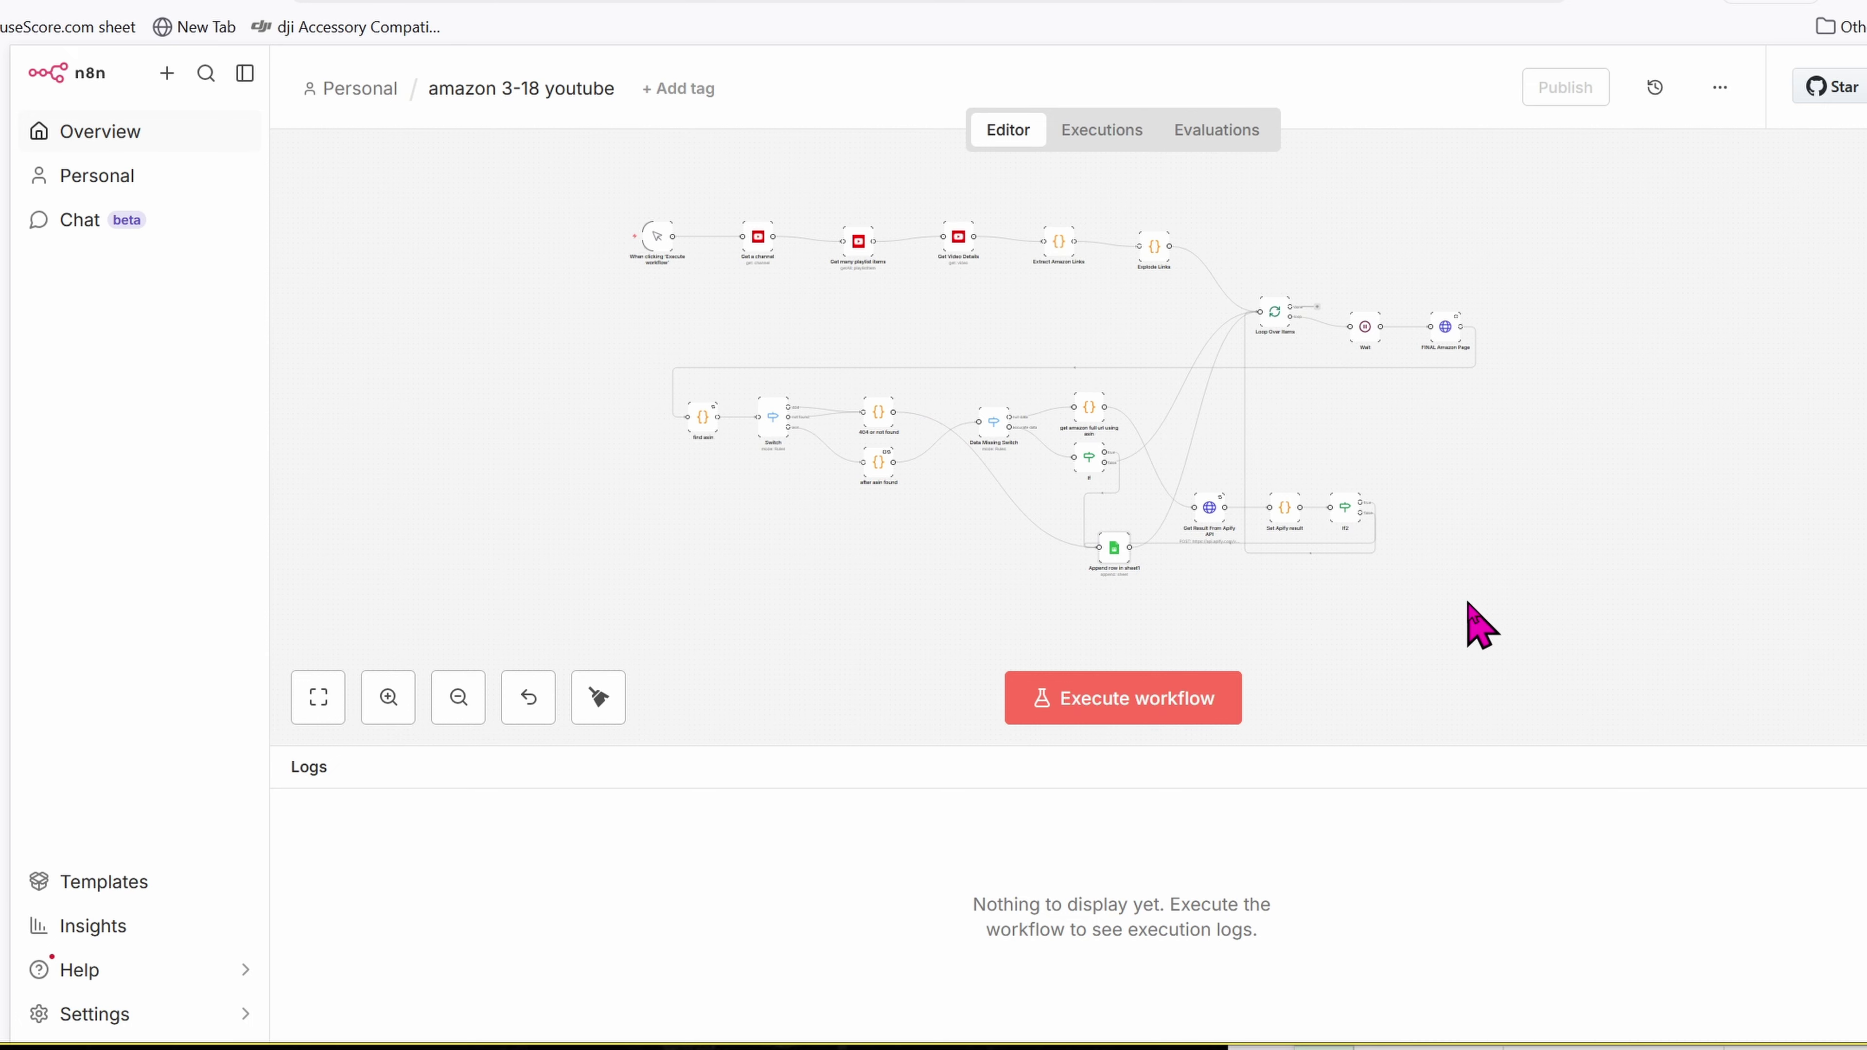
{"action": "left_click_drag", "start_coordinate": [1601, 649], "coordinate": [599, 282]}
{"action": "right_click", "coordinate": [1104, 412]}
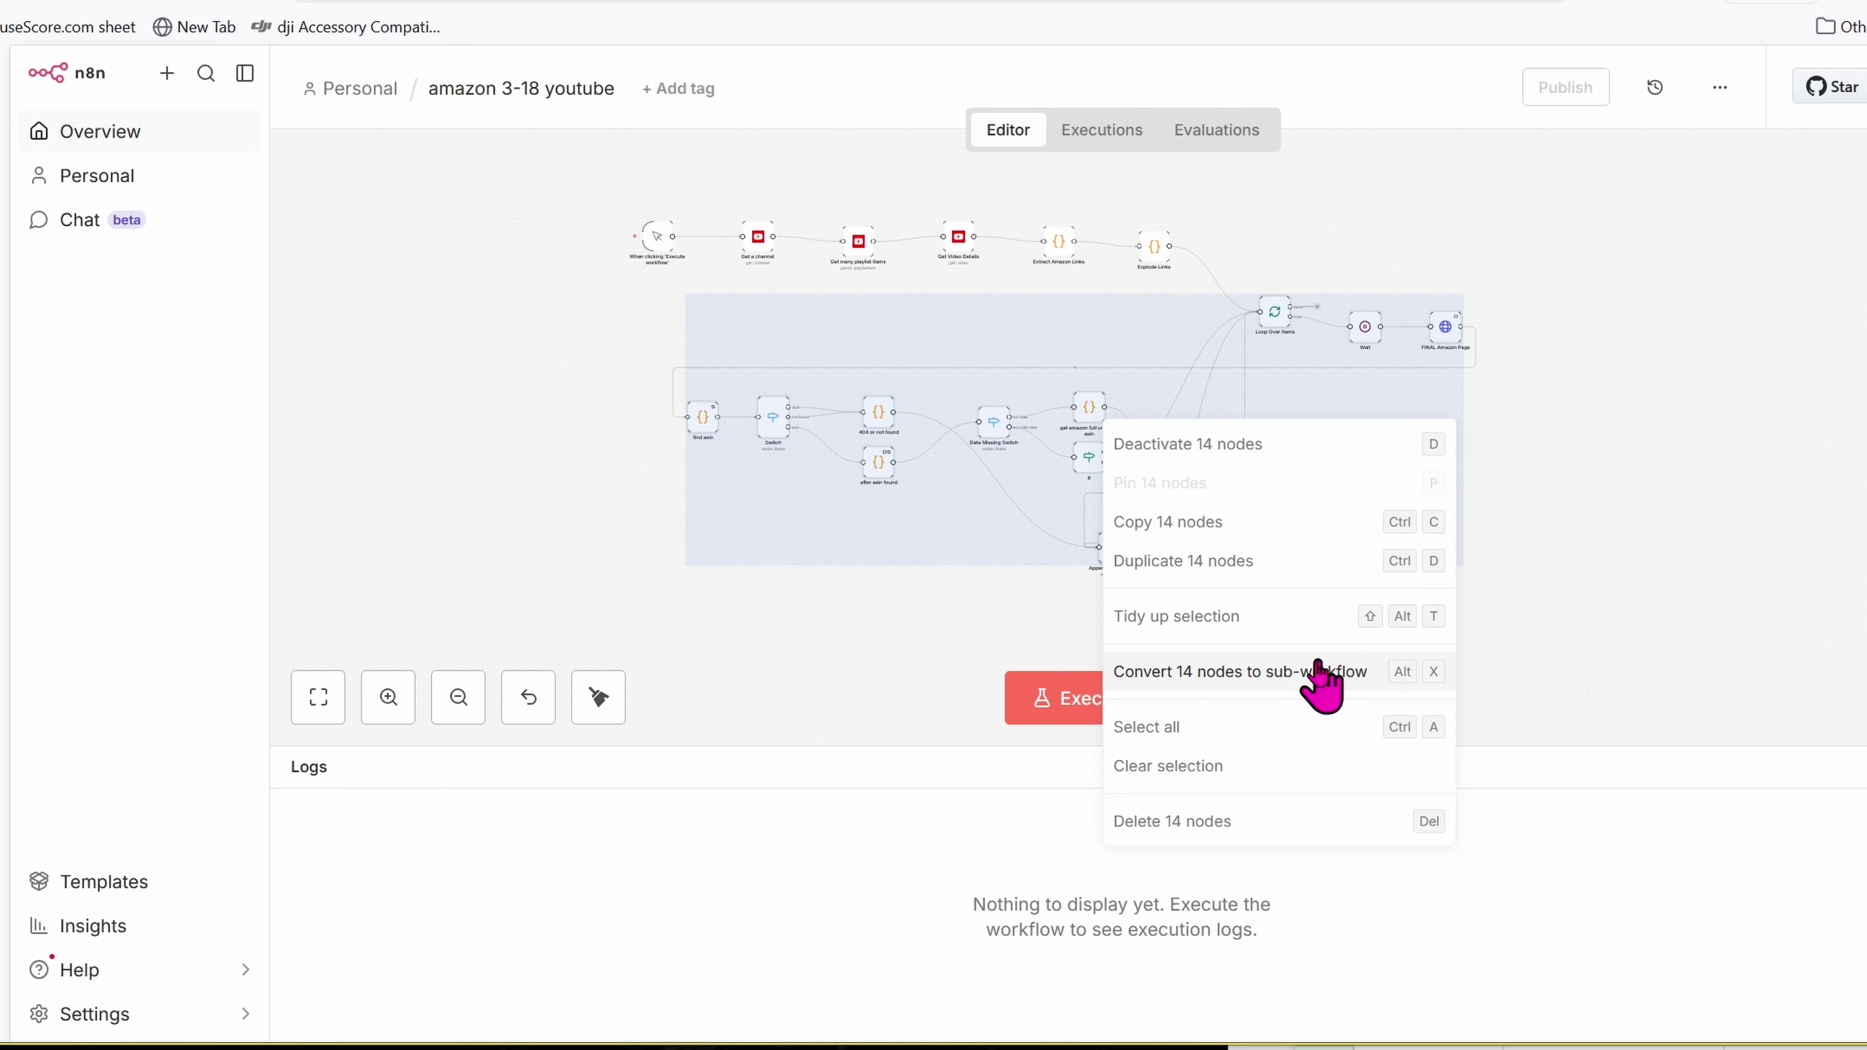
{"action": "left_click", "coordinate": [1313, 690]}
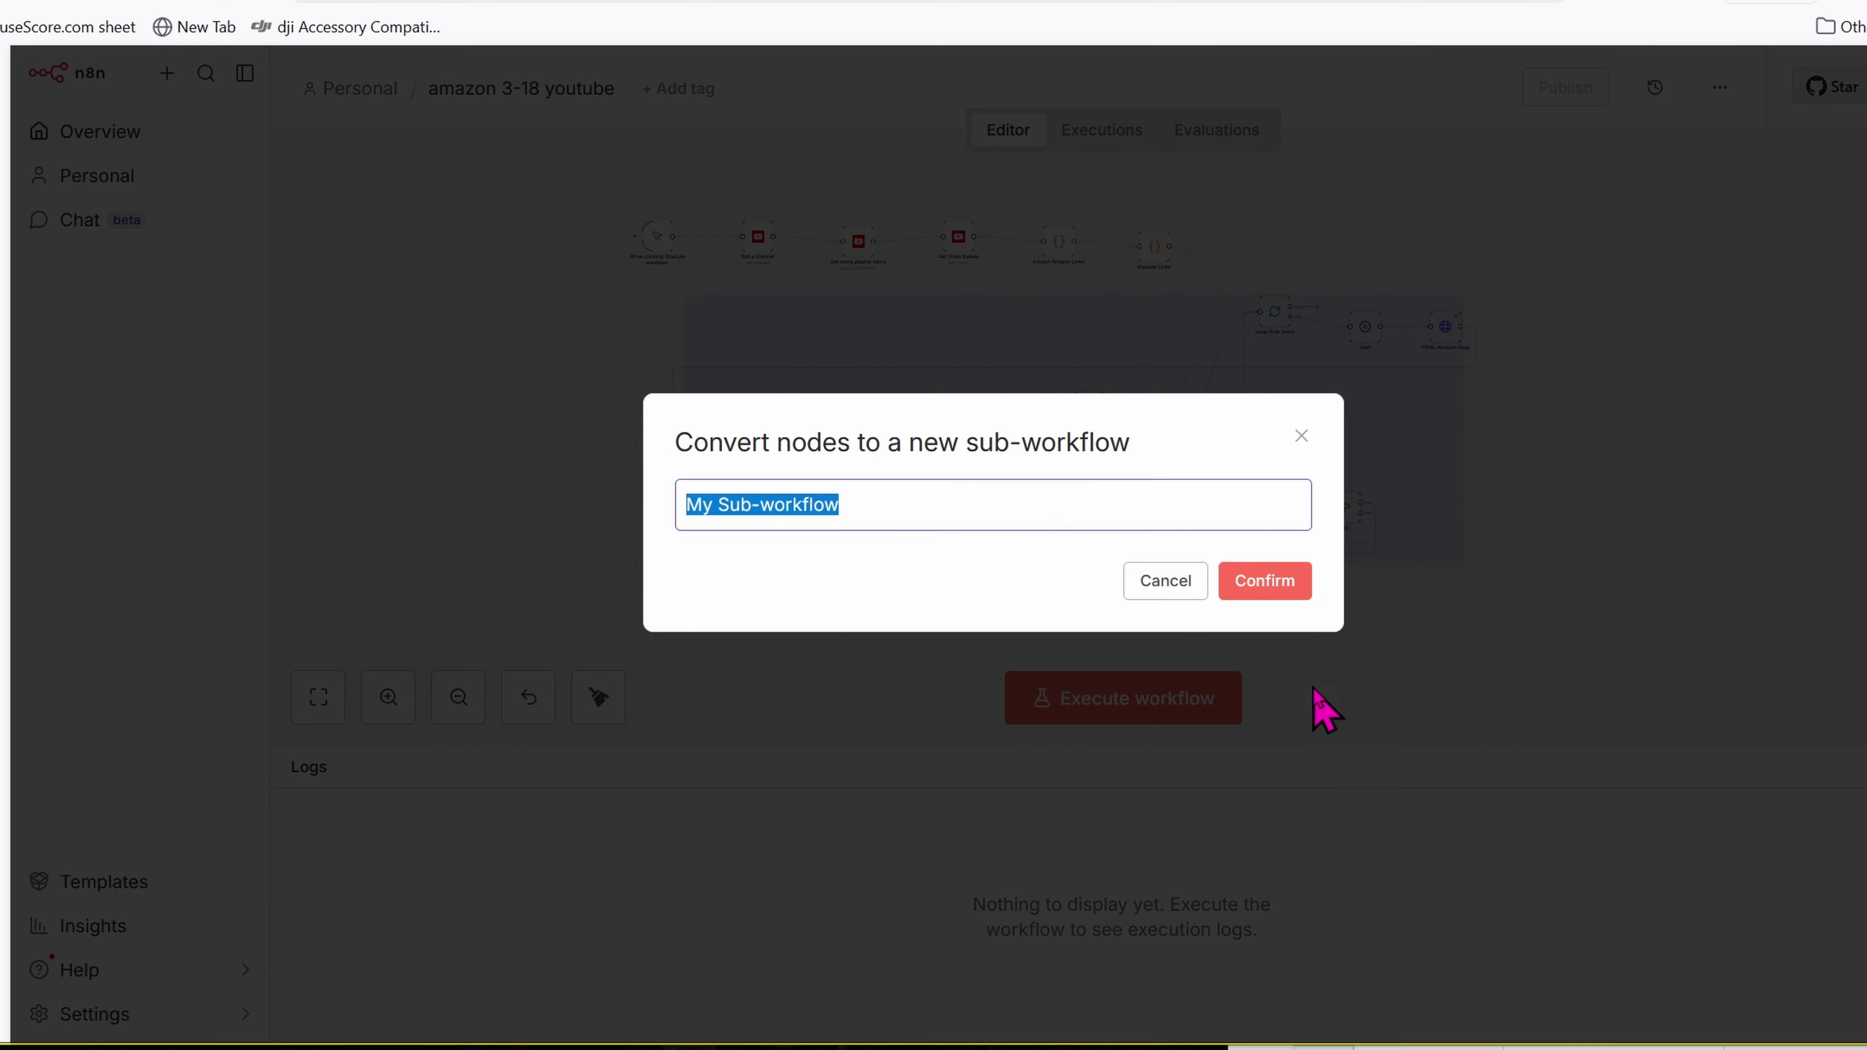
{"action": "type", "text": "3-18 sub"}
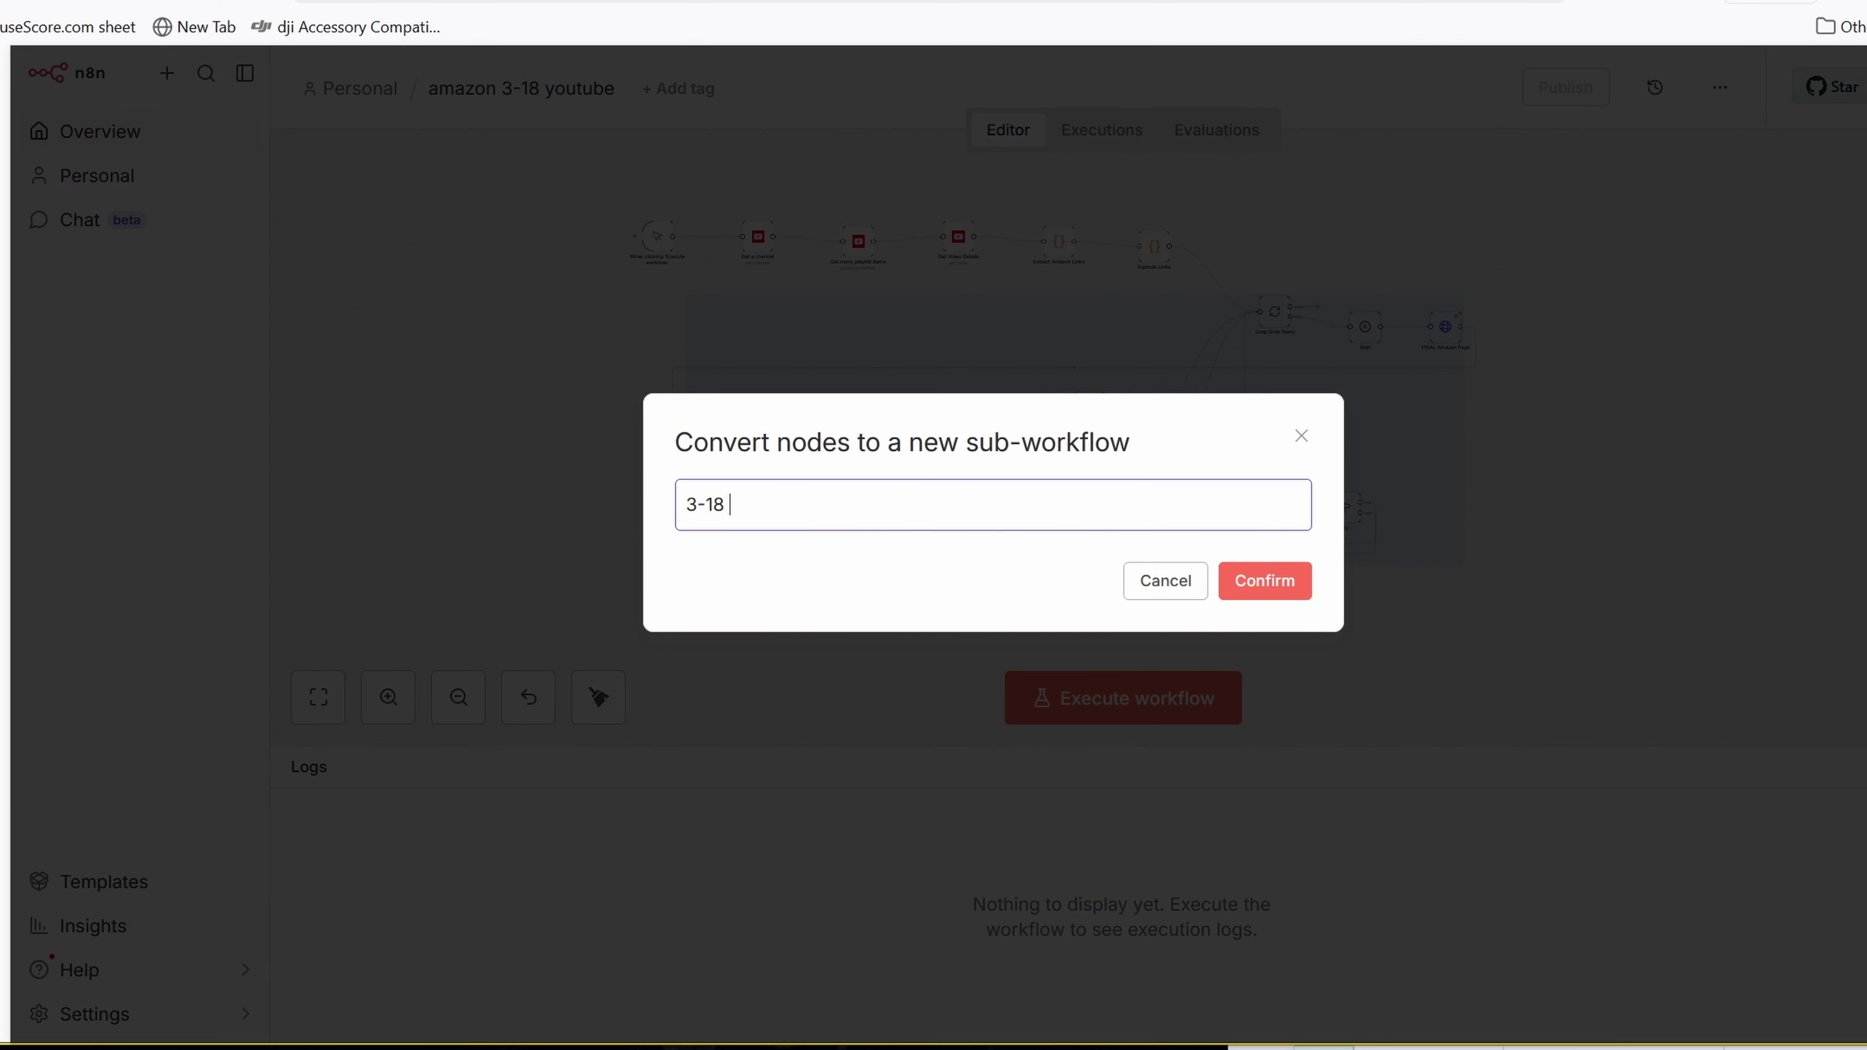
{"action": "left_click", "coordinate": [1264, 581]}
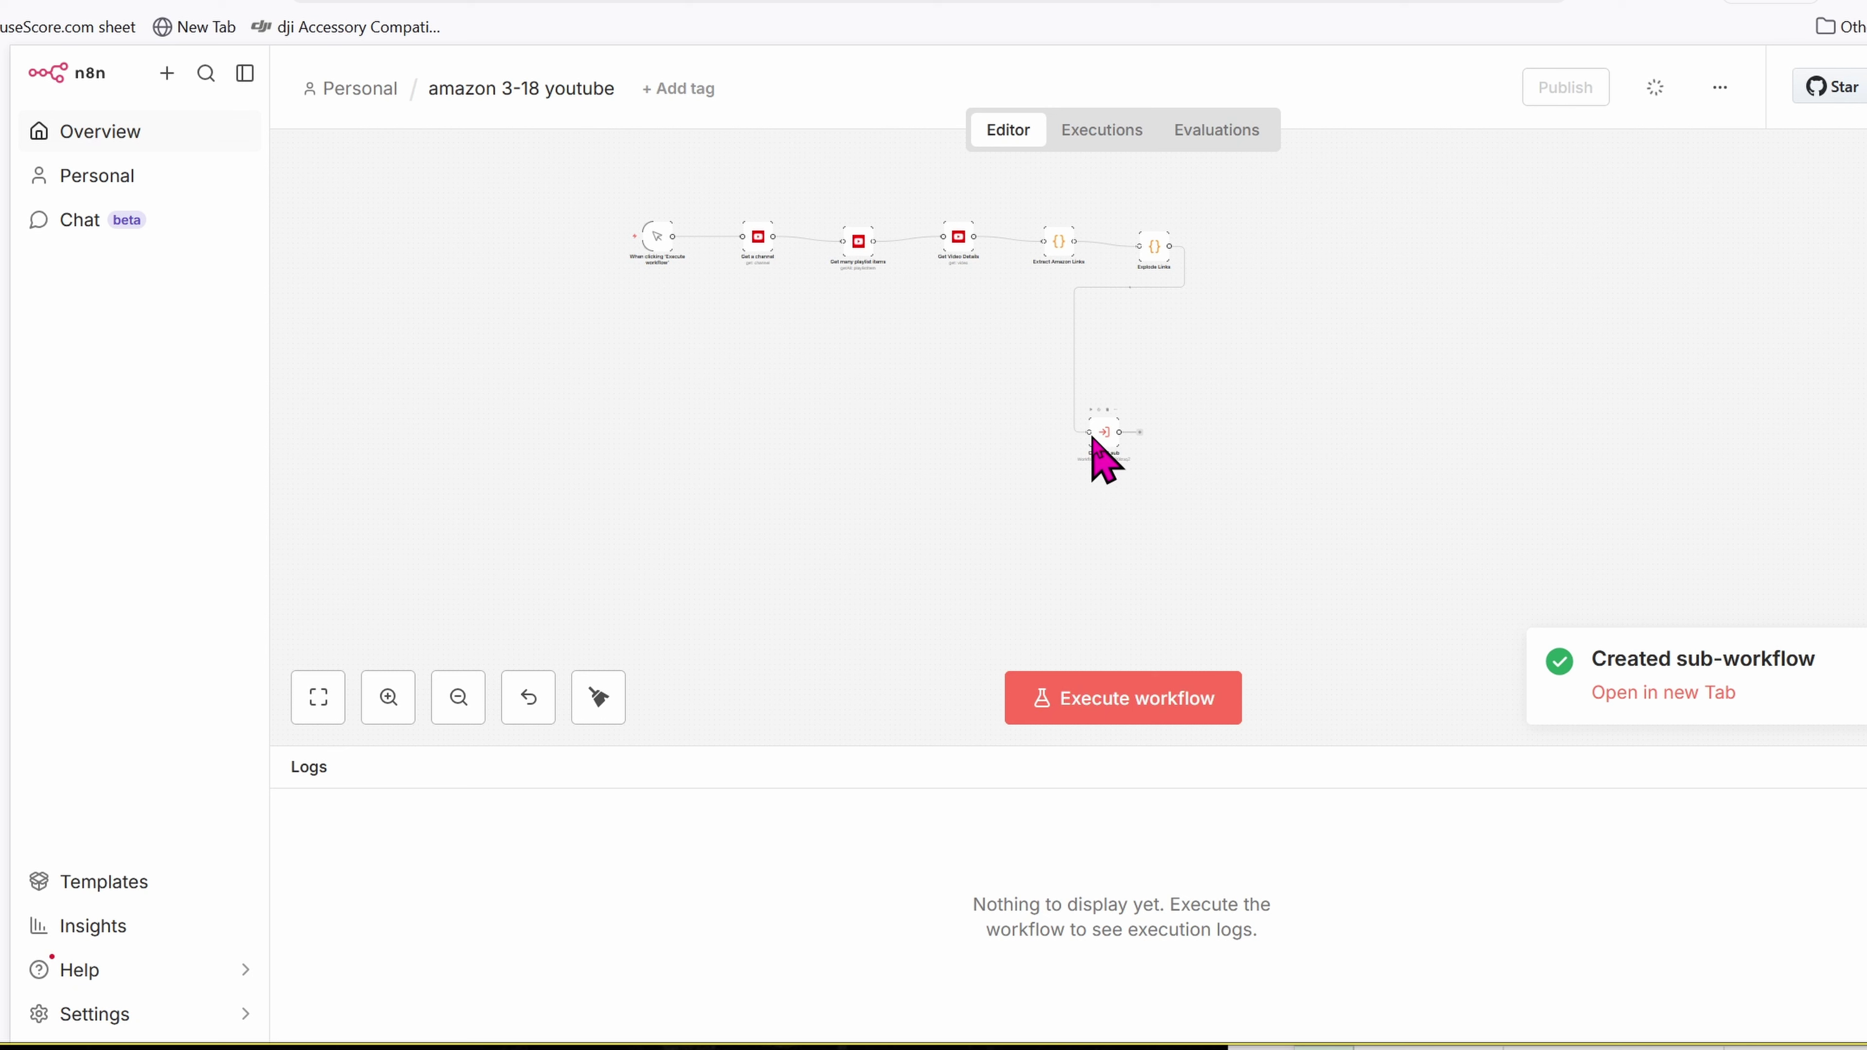
{"action": "left_click_drag", "start_coordinate": [1102, 434], "coordinate": [1256, 248]}
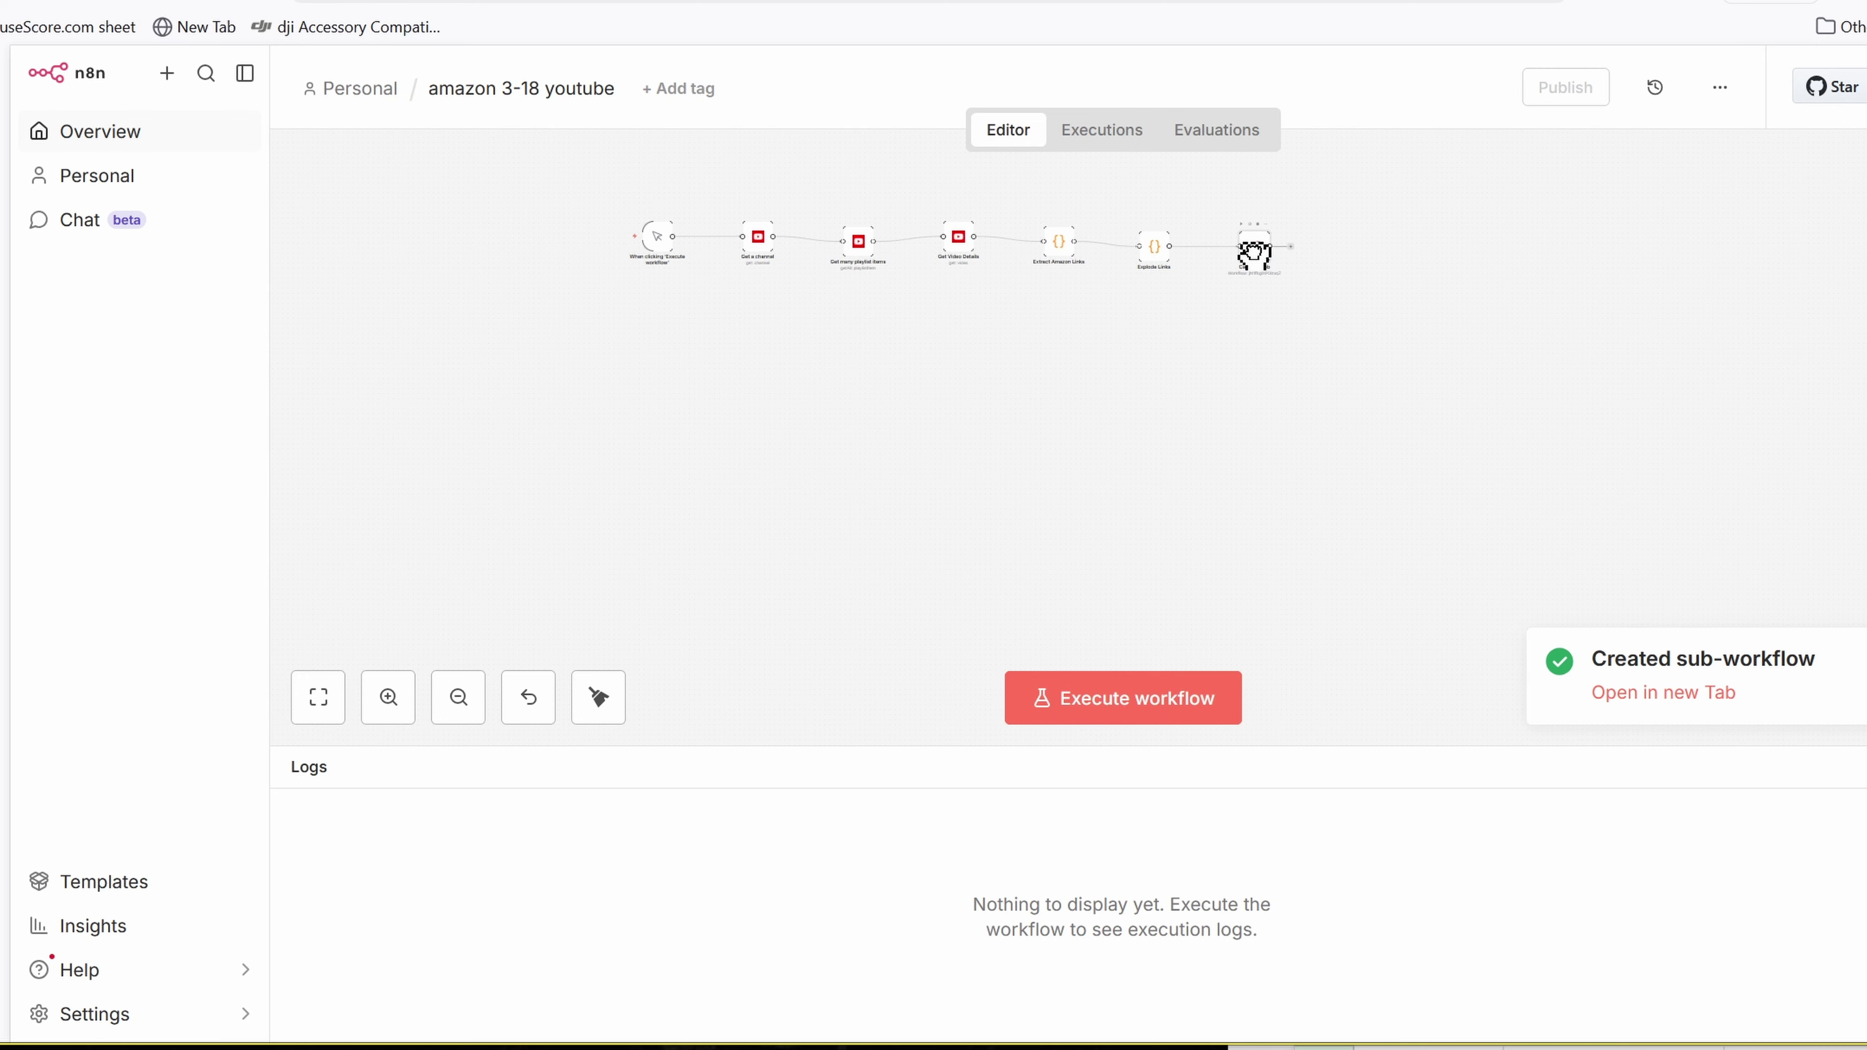
Step: Set the Call 3-18 sub node to run once for each item and turn off Wait For Sub-Workflow Completion
{"action": "double_click", "coordinate": [1255, 254]}
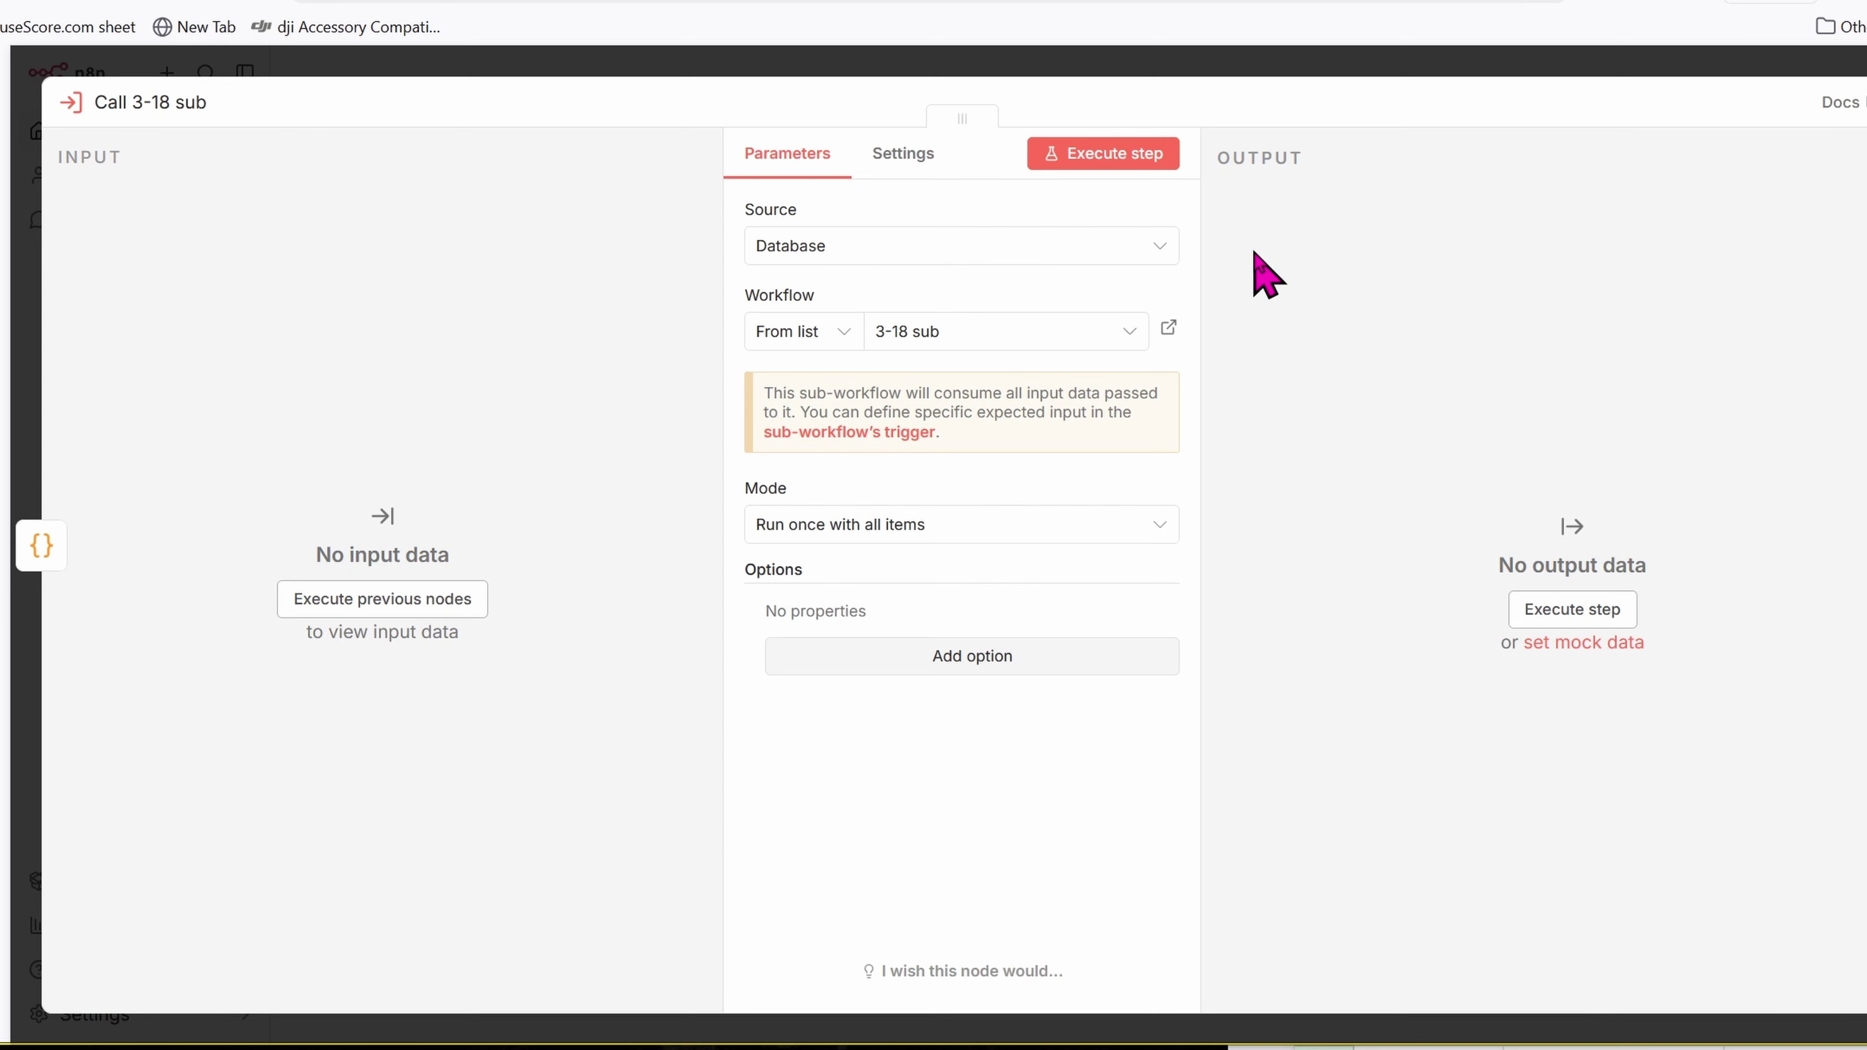
{"action": "left_click", "coordinate": [1011, 526]}
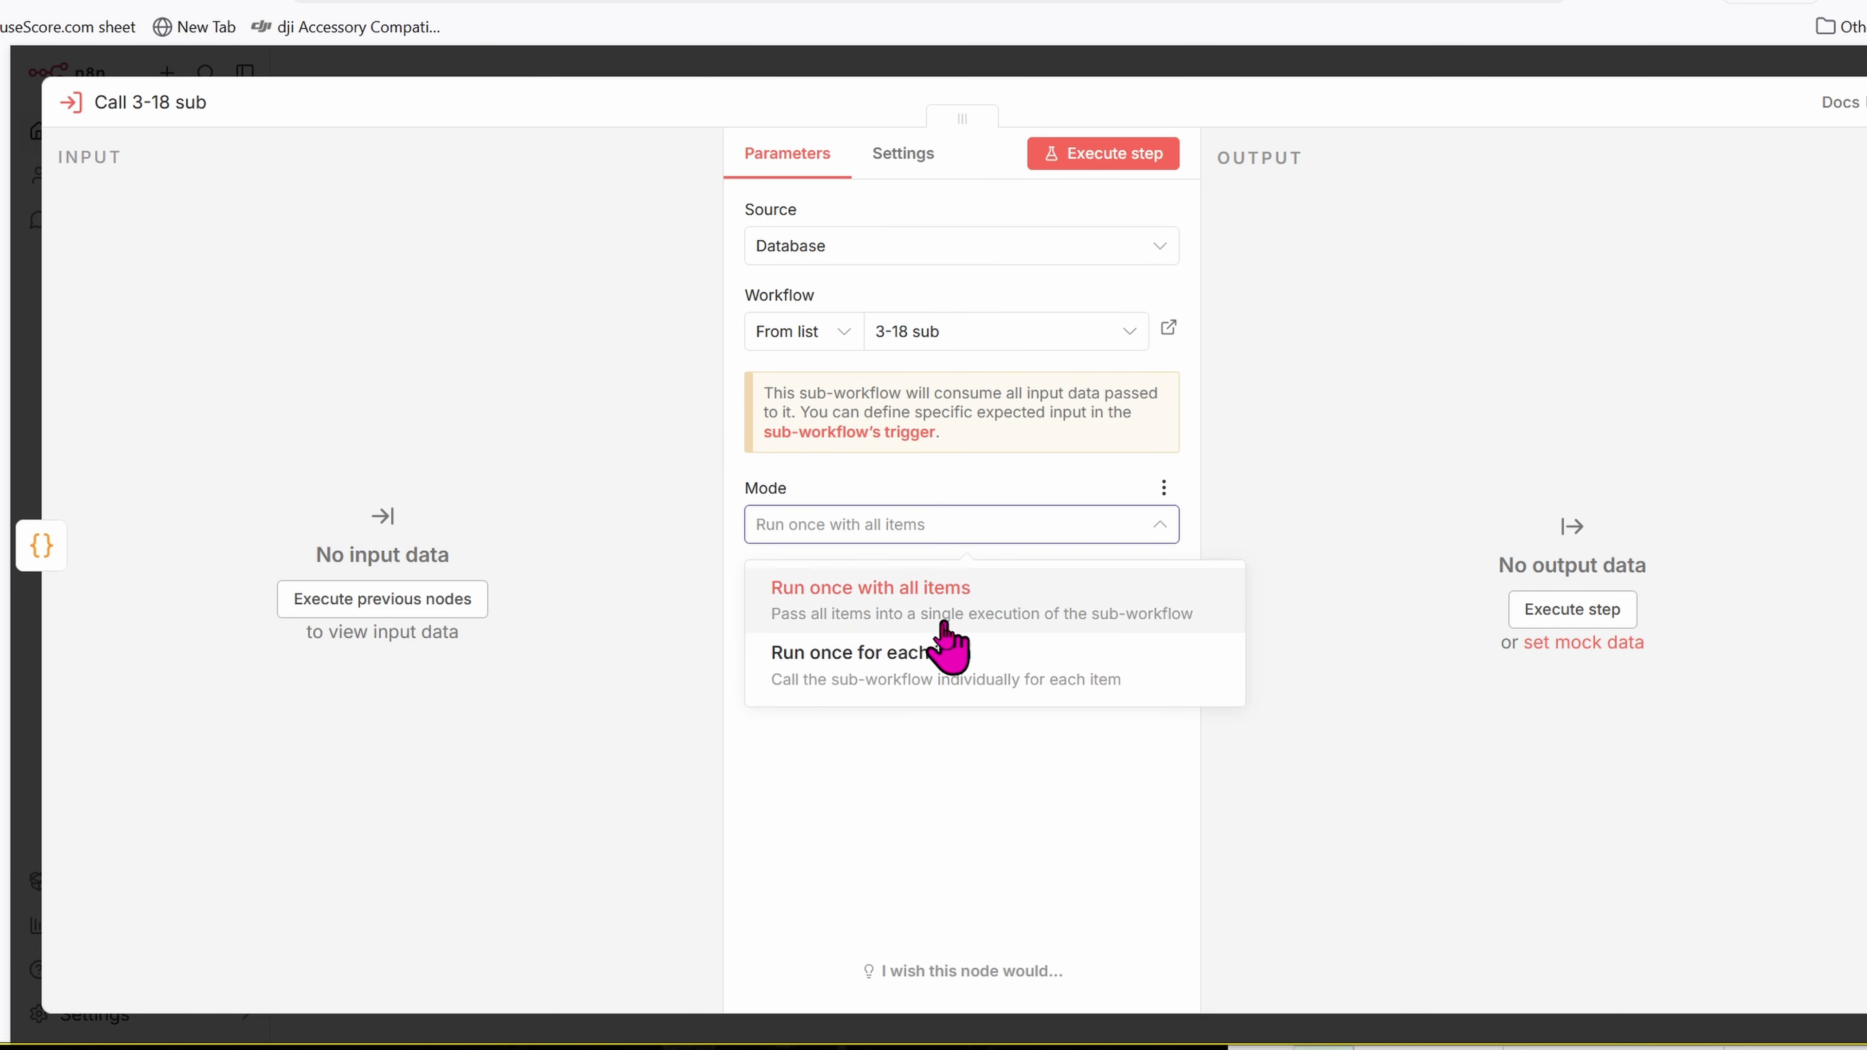
{"action": "left_click", "coordinate": [930, 684]}
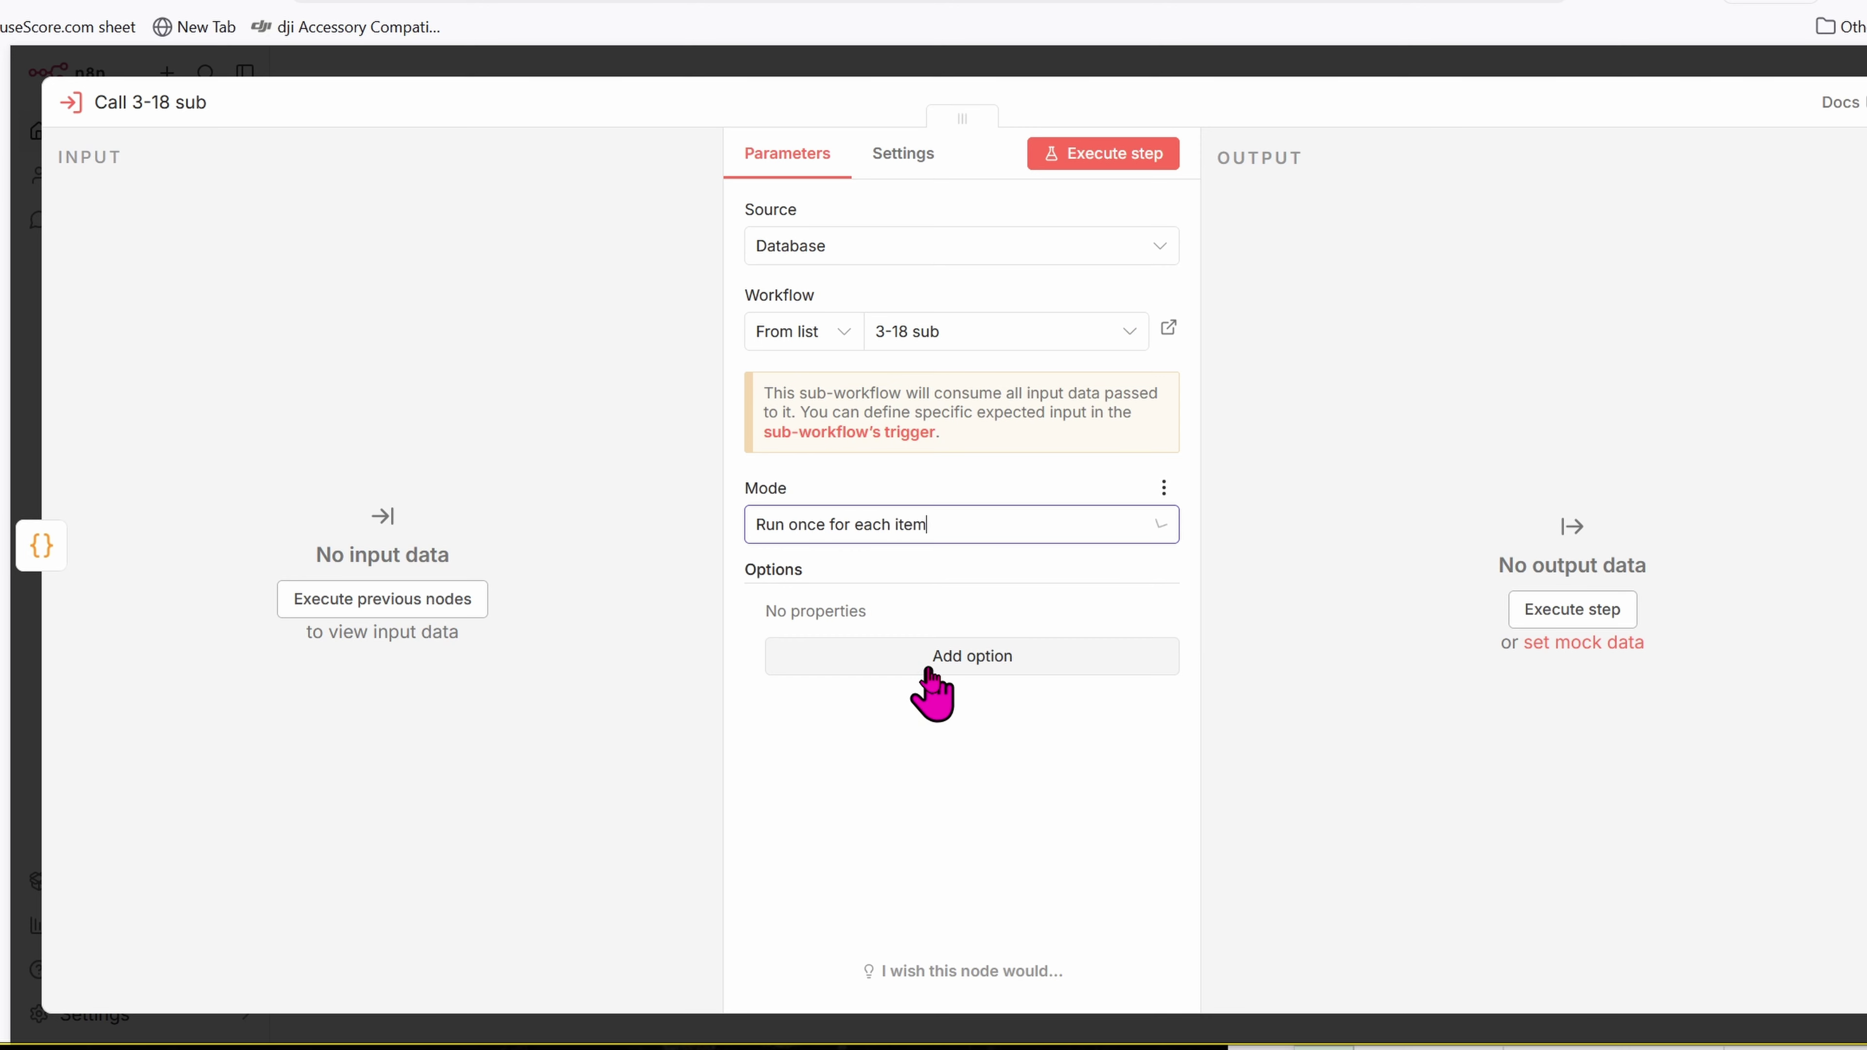
{"action": "left_click", "coordinate": [972, 671]}
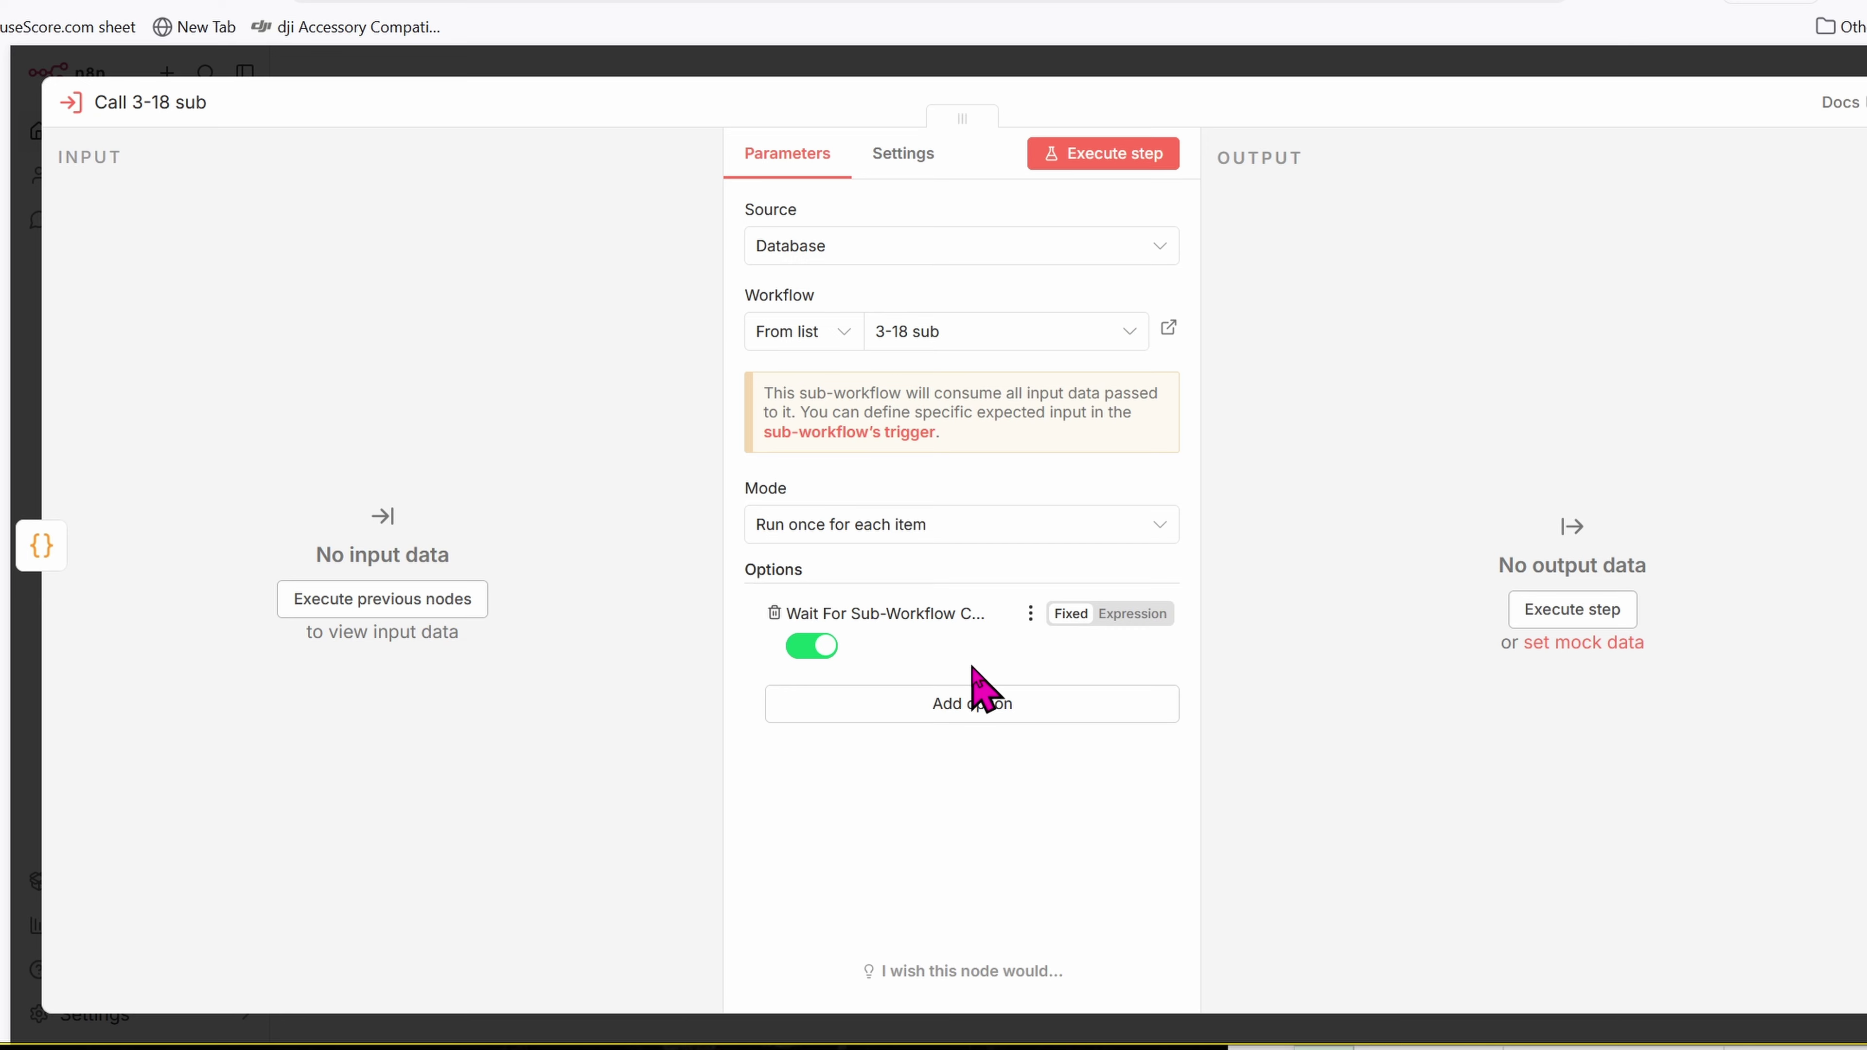
{"action": "left_click", "coordinate": [809, 646]}
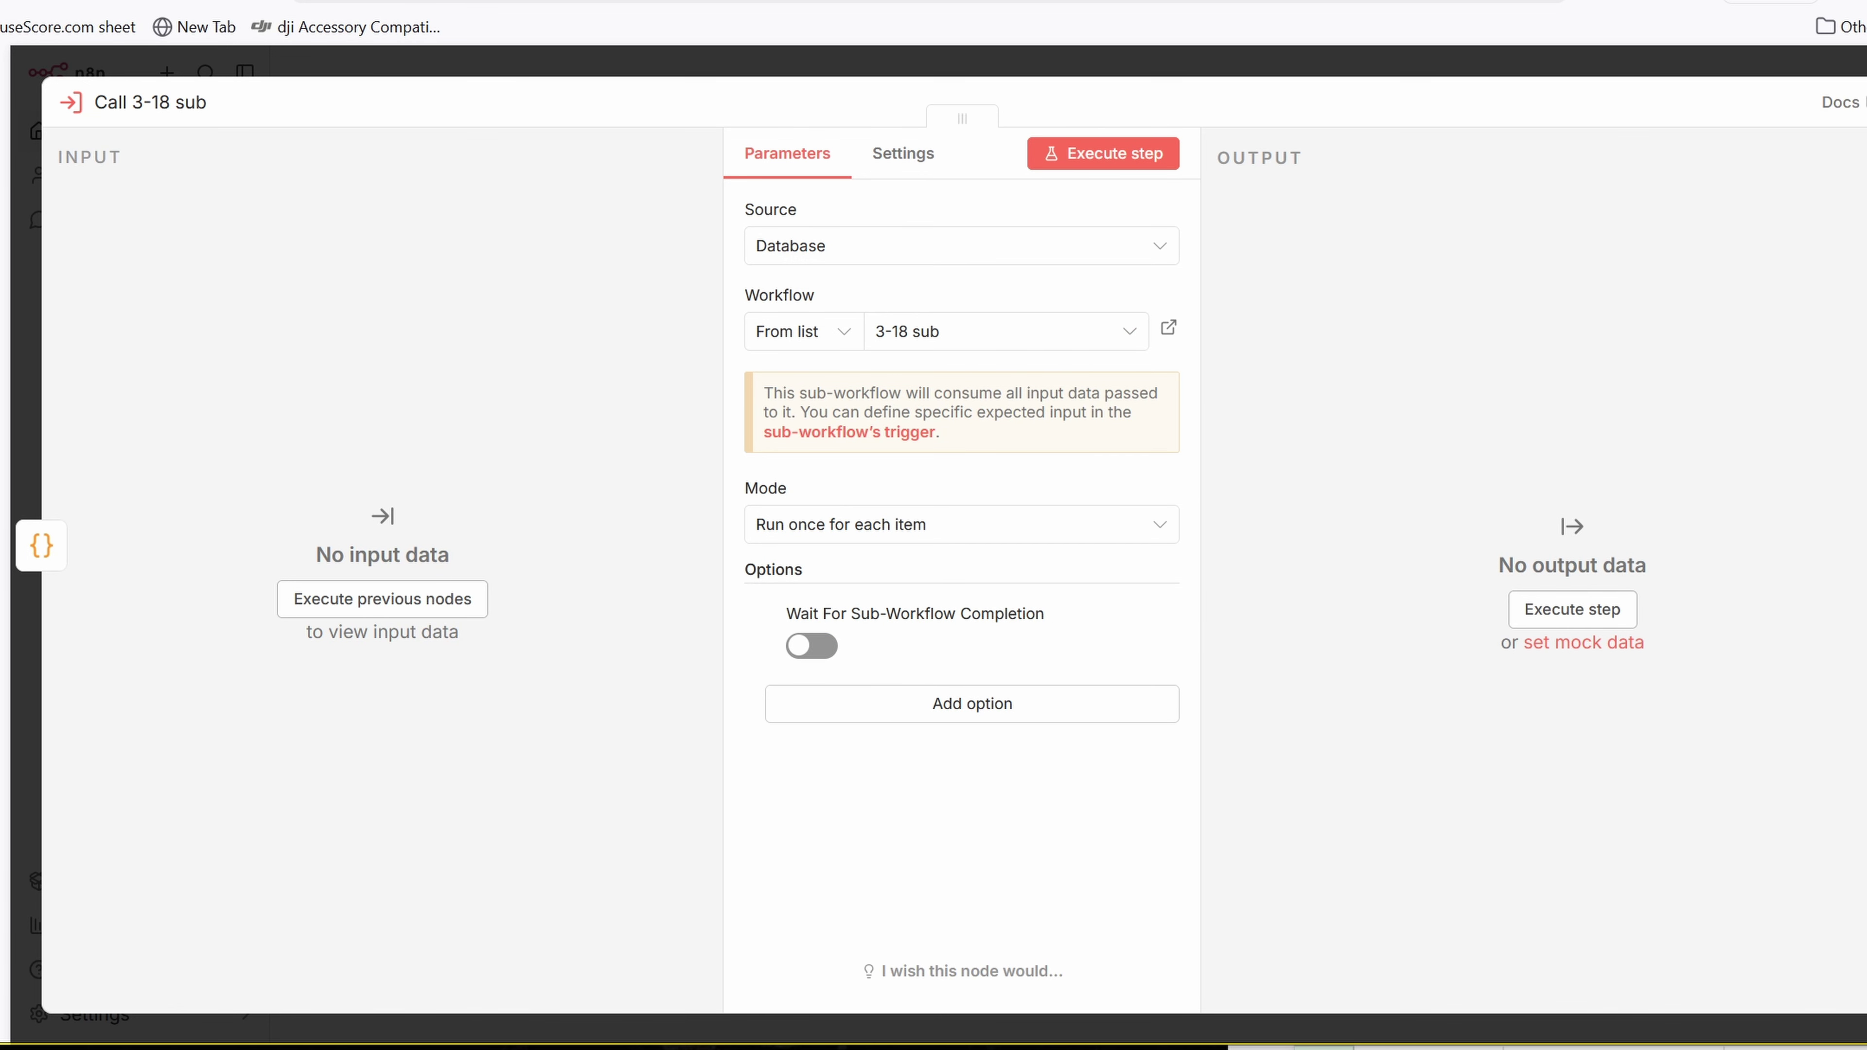
{"action": "left_click", "coordinate": [1866, 102]}
Step: Execute the amazon 3-18 youtube workflow
{"action": "left_click_drag", "start_coordinate": [1115, 366], "coordinate": [1221, 471]}
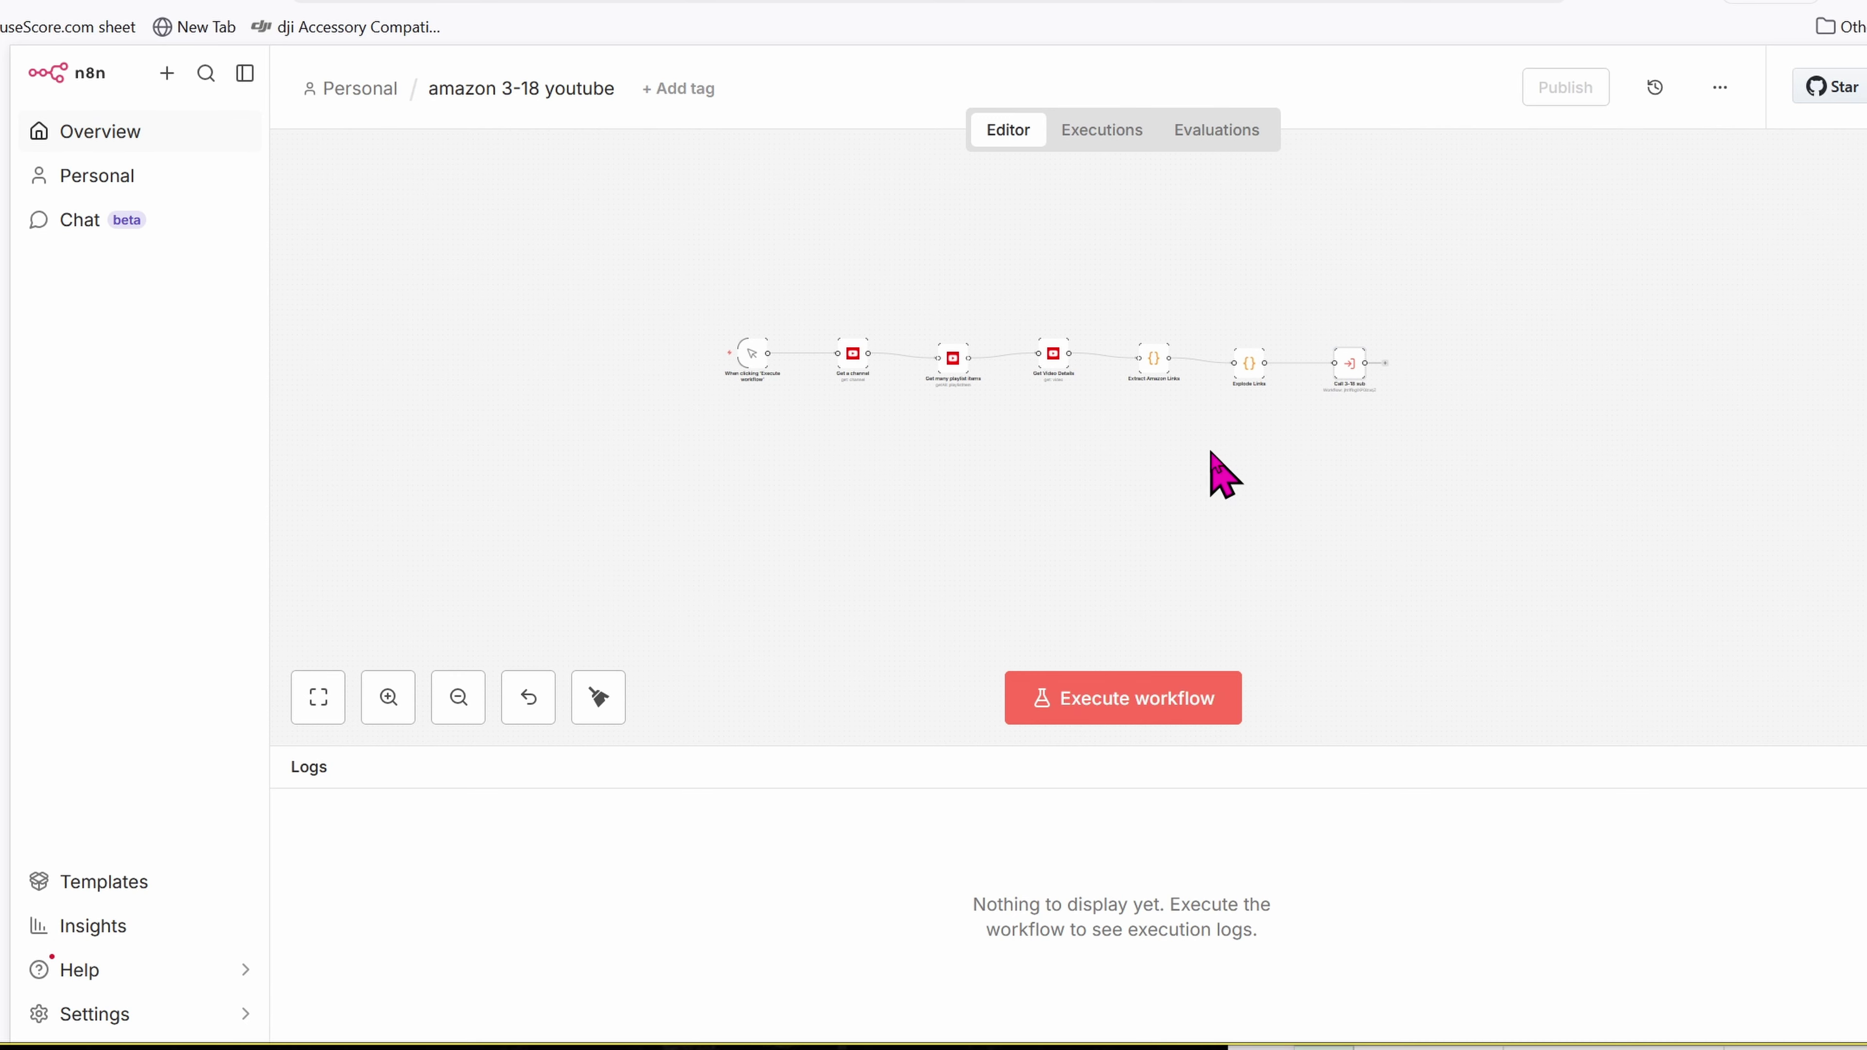
{"action": "left_click", "coordinate": [1131, 712]}
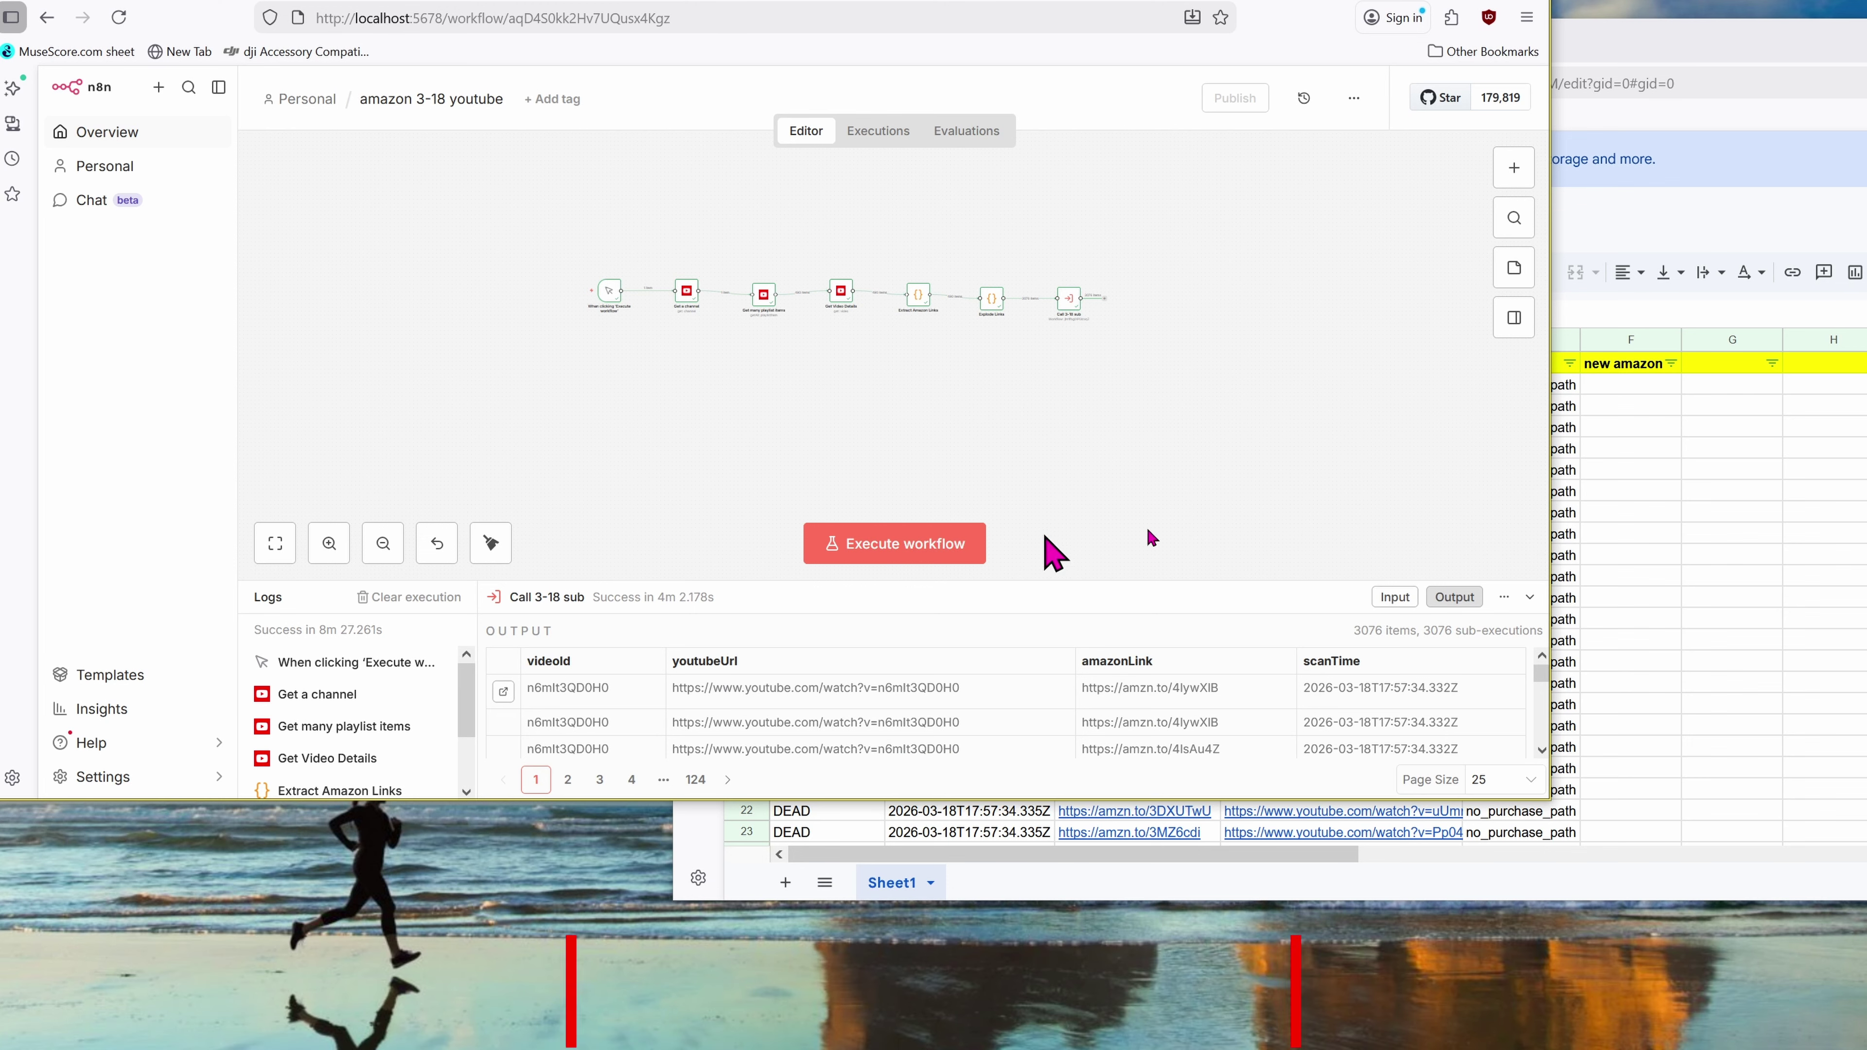
Step: Switch to the amazon_feb13 spreadsheet and review the logged dead-link rows from the first to the last
{"action": "left_click", "coordinate": [1715, 536]}
{"action": "scroll", "coordinate": [1713, 550], "scroll_direction": "down", "scroll_amount": 13}
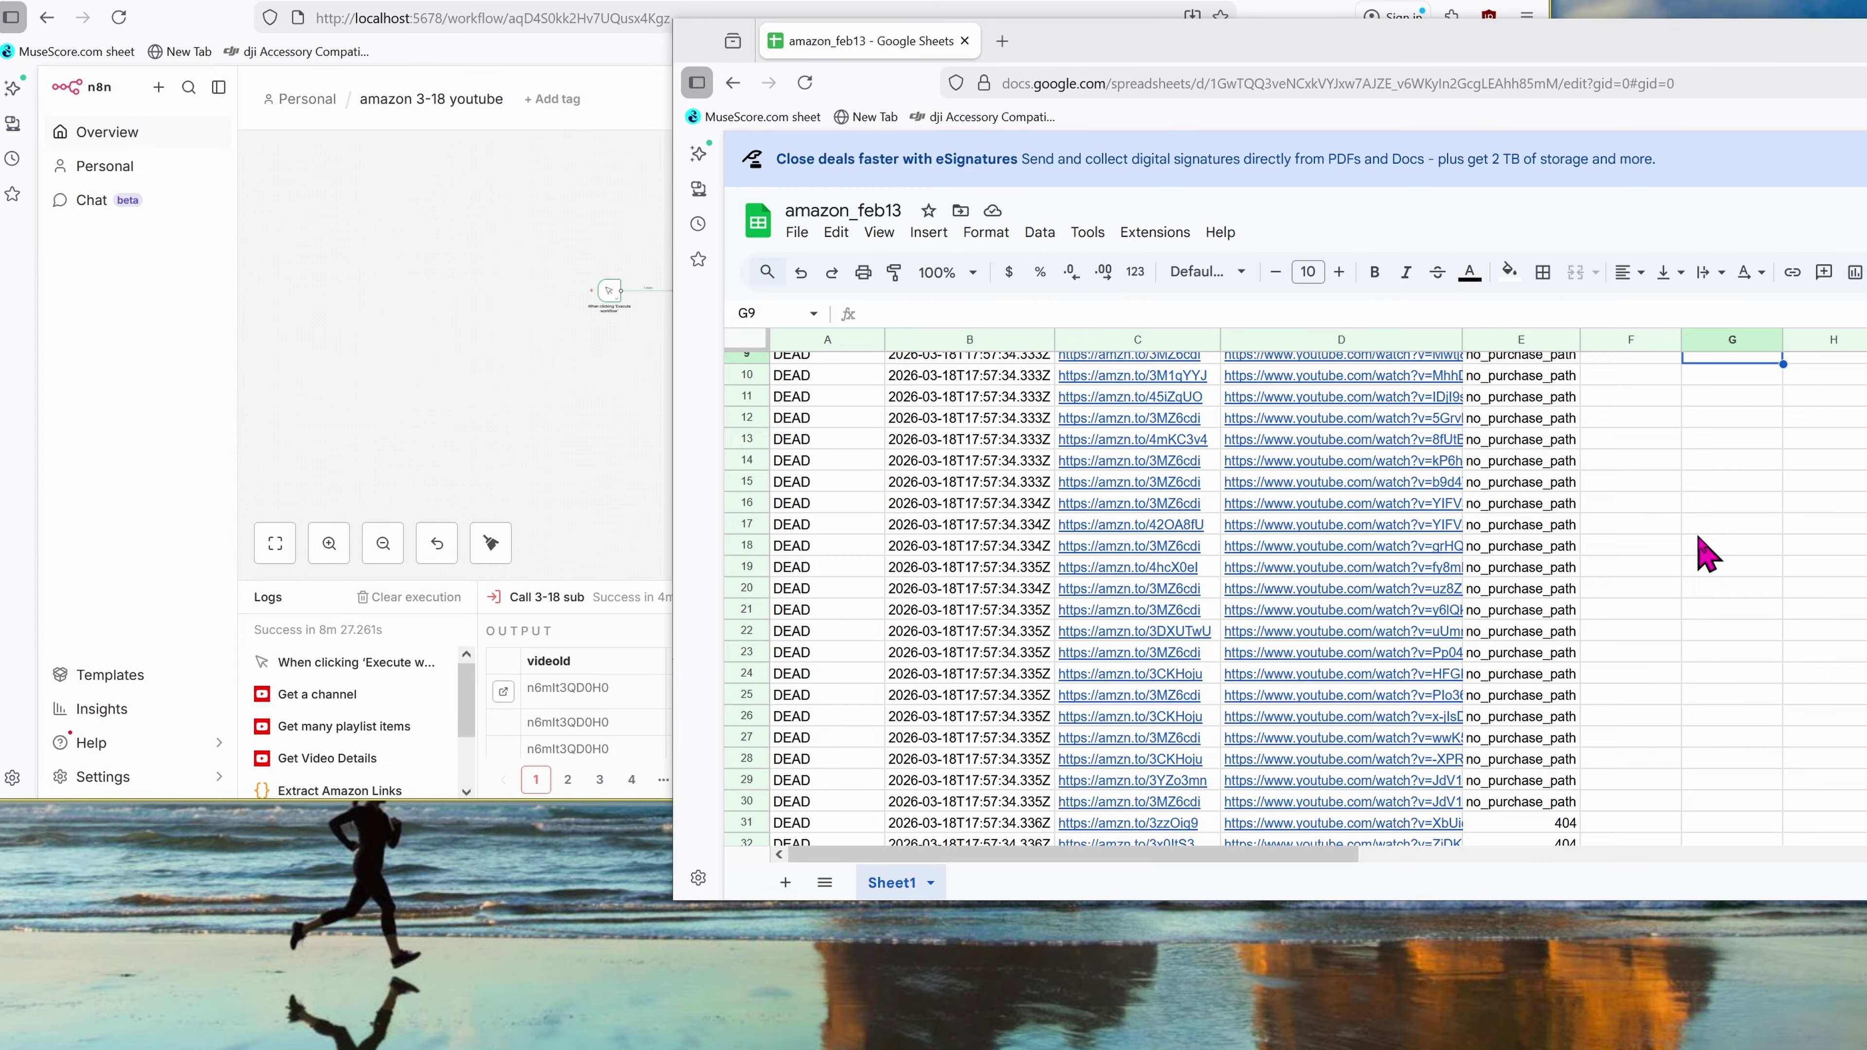
{"action": "scroll", "coordinate": [1706, 550], "scroll_direction": "down", "scroll_amount": 3}
{"action": "scroll", "coordinate": [1705, 550], "scroll_direction": "up", "scroll_amount": 1}
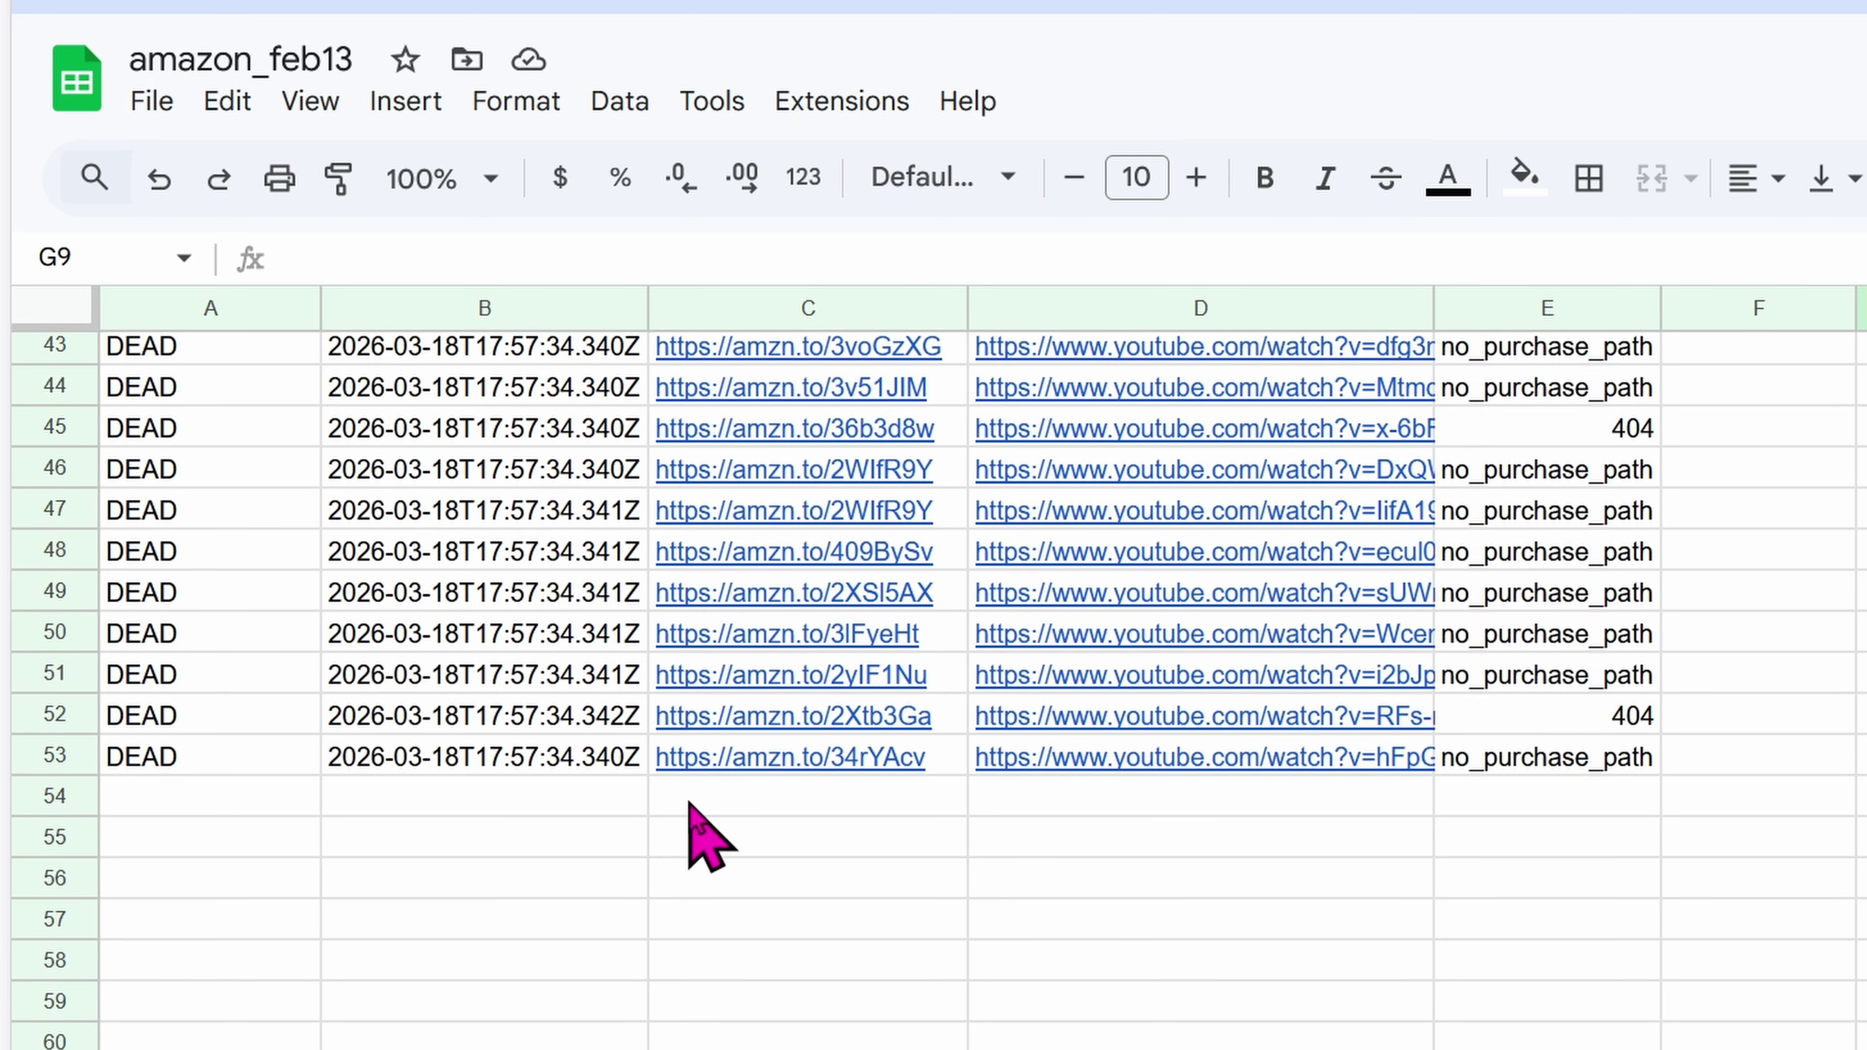
{"action": "scroll", "coordinate": [1029, 834], "scroll_direction": "up", "scroll_amount": 14}
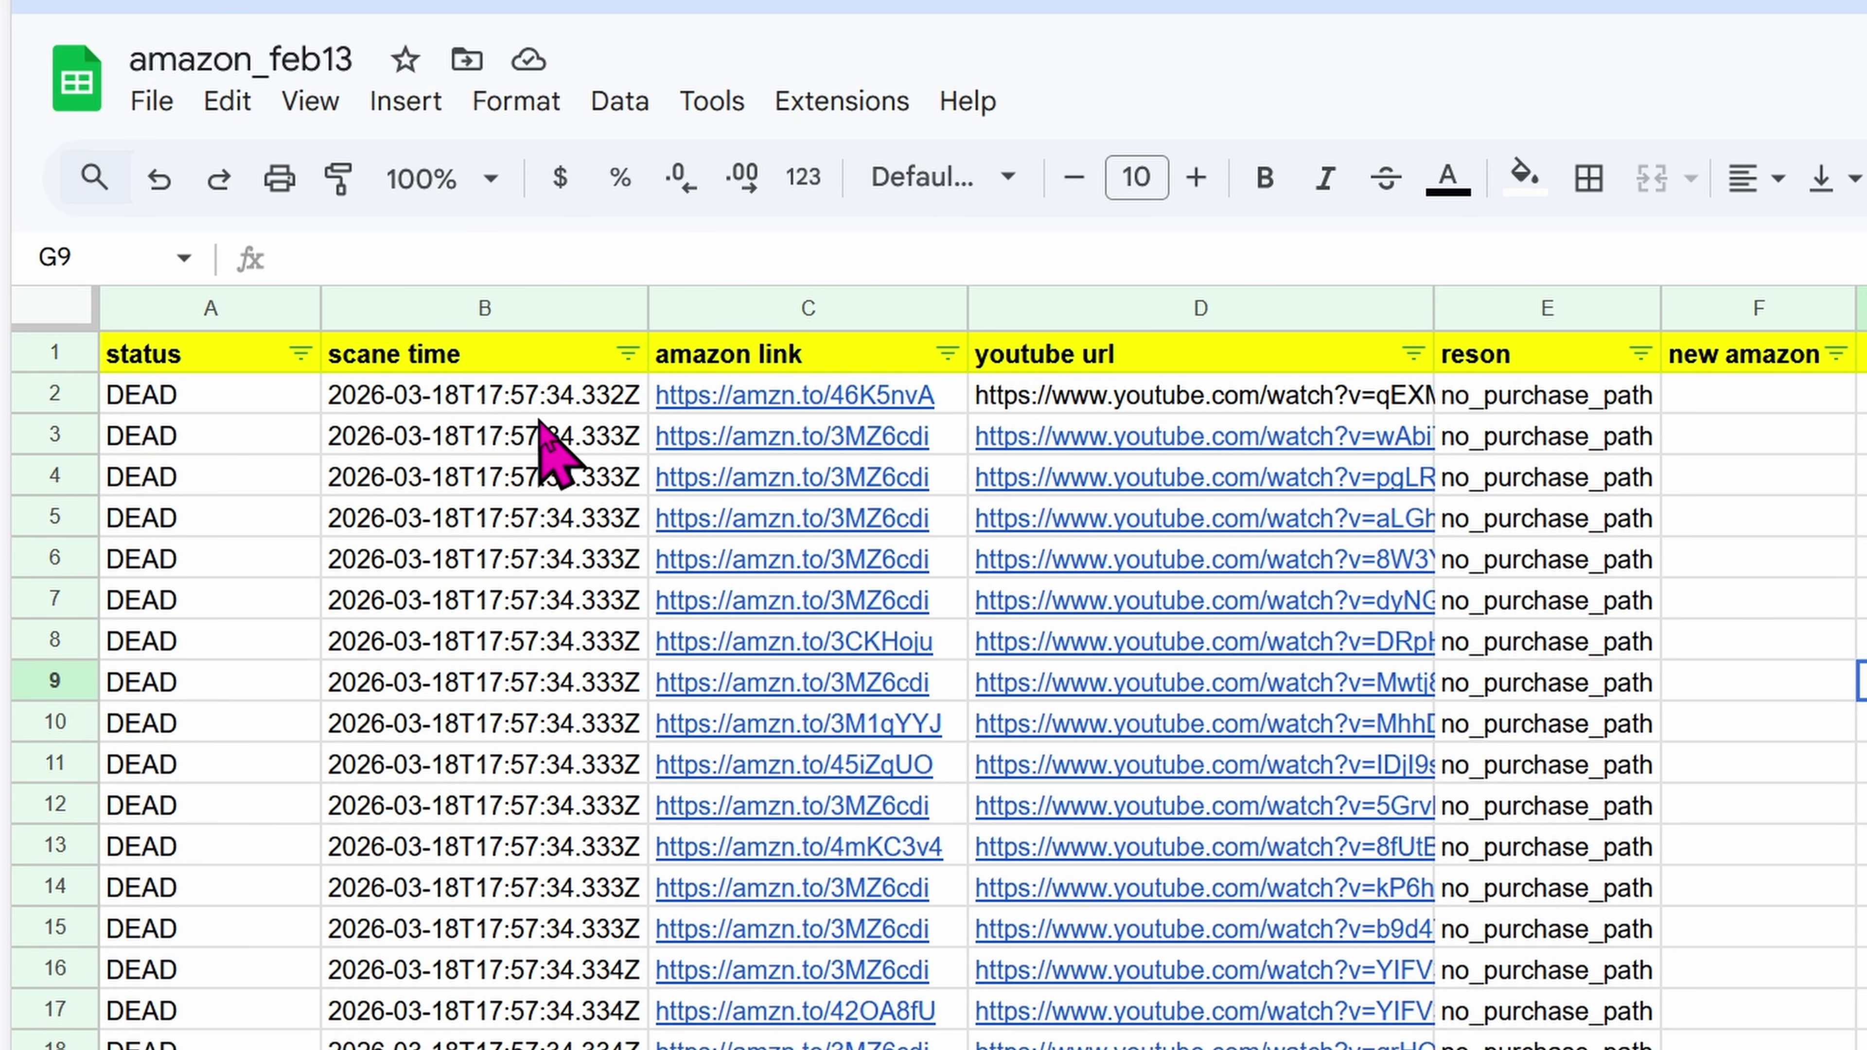
Step: Open the YouTube video linked in row 2 of the spreadsheet and expand its full description
{"action": "mouse_move", "coordinate": [808, 398]}
{"action": "left_click", "coordinate": [1149, 406]}
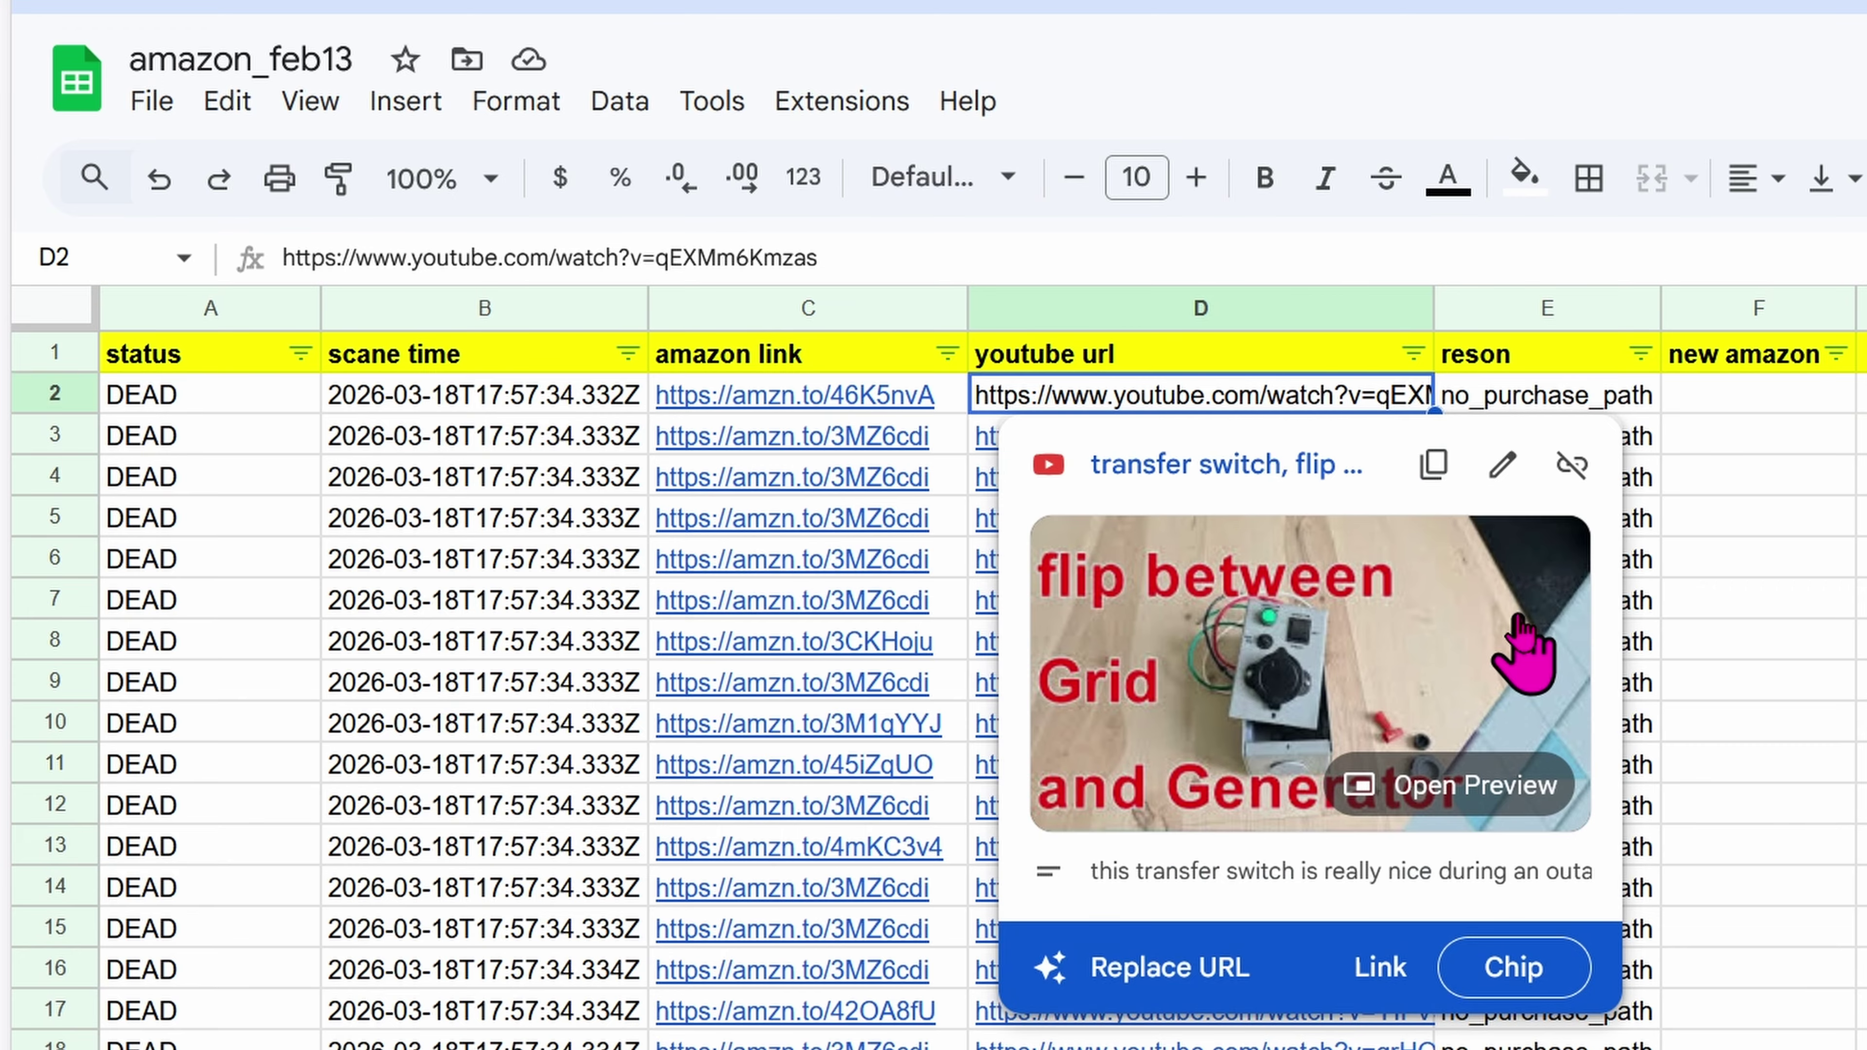
{"action": "left_click", "coordinate": [1521, 624]}
{"action": "left_click", "coordinate": [734, 525]}
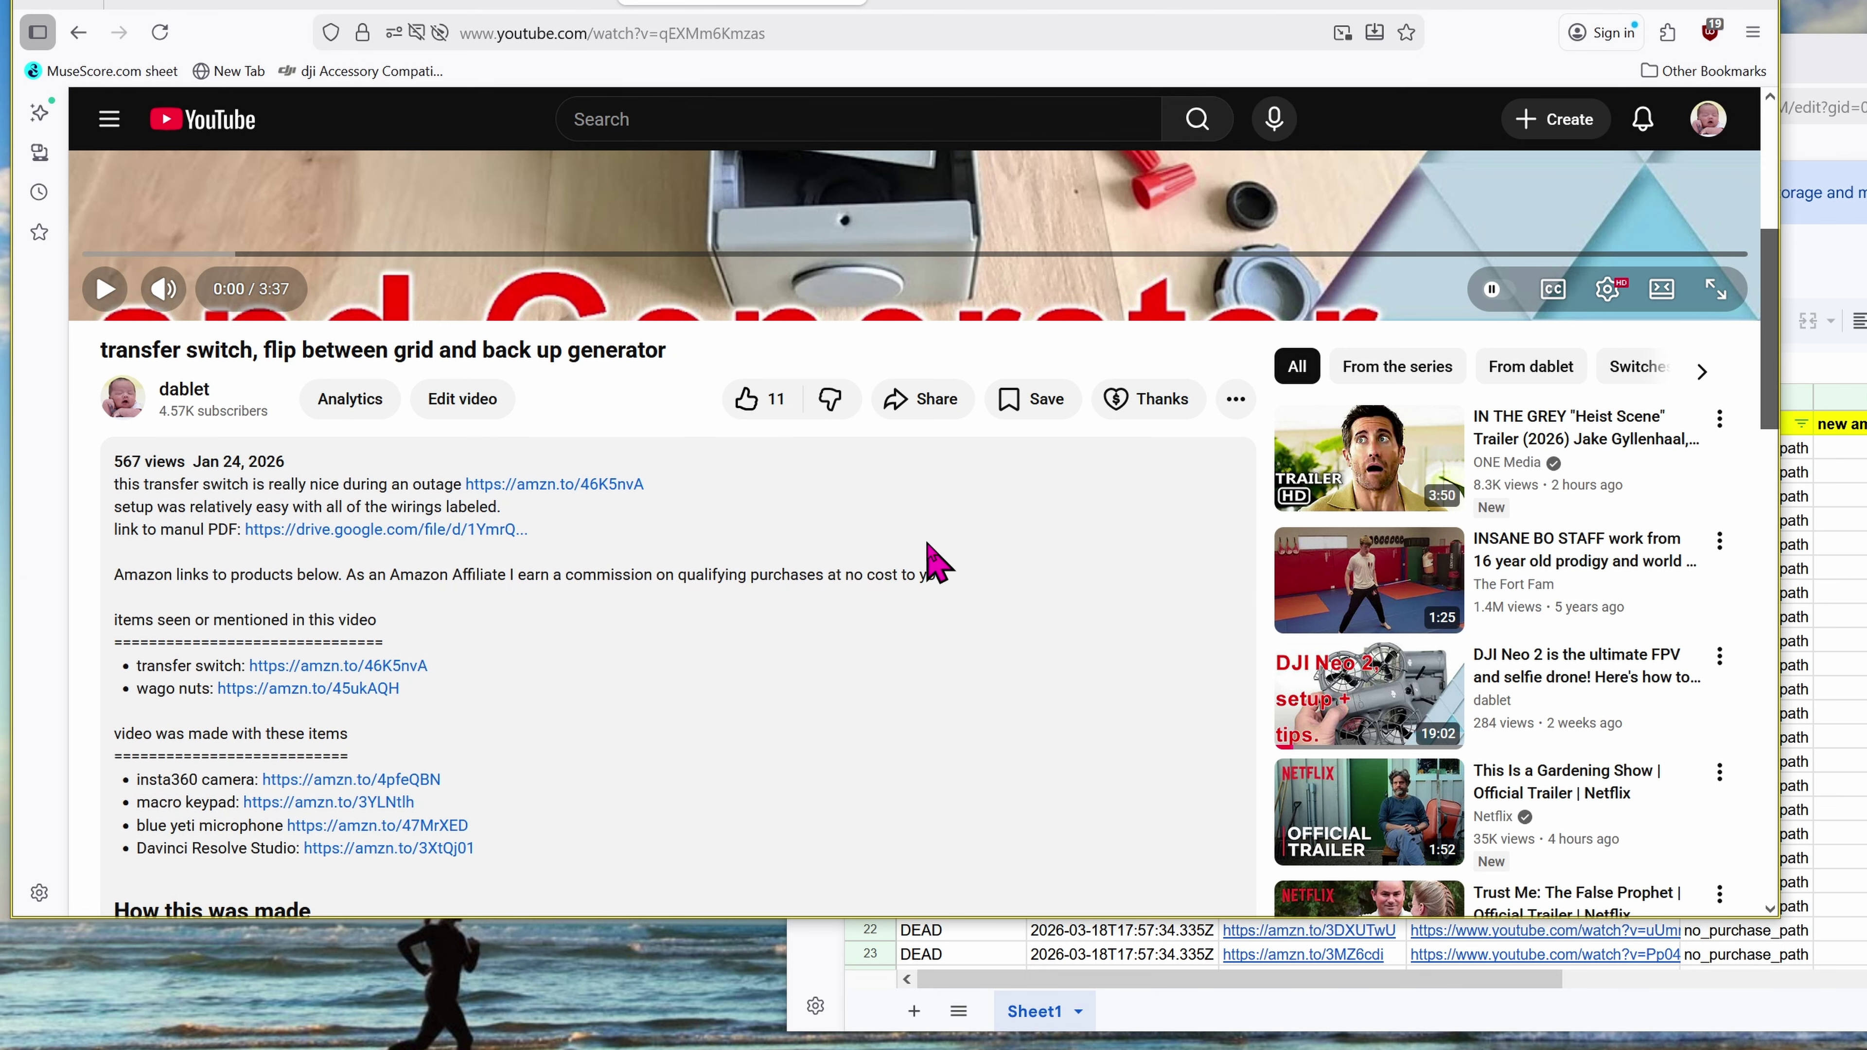
Step: Compare row 2's Amazon link with the video description and open the transfer switch link to check the product's availability
{"action": "left_click", "coordinate": [1823, 639]}
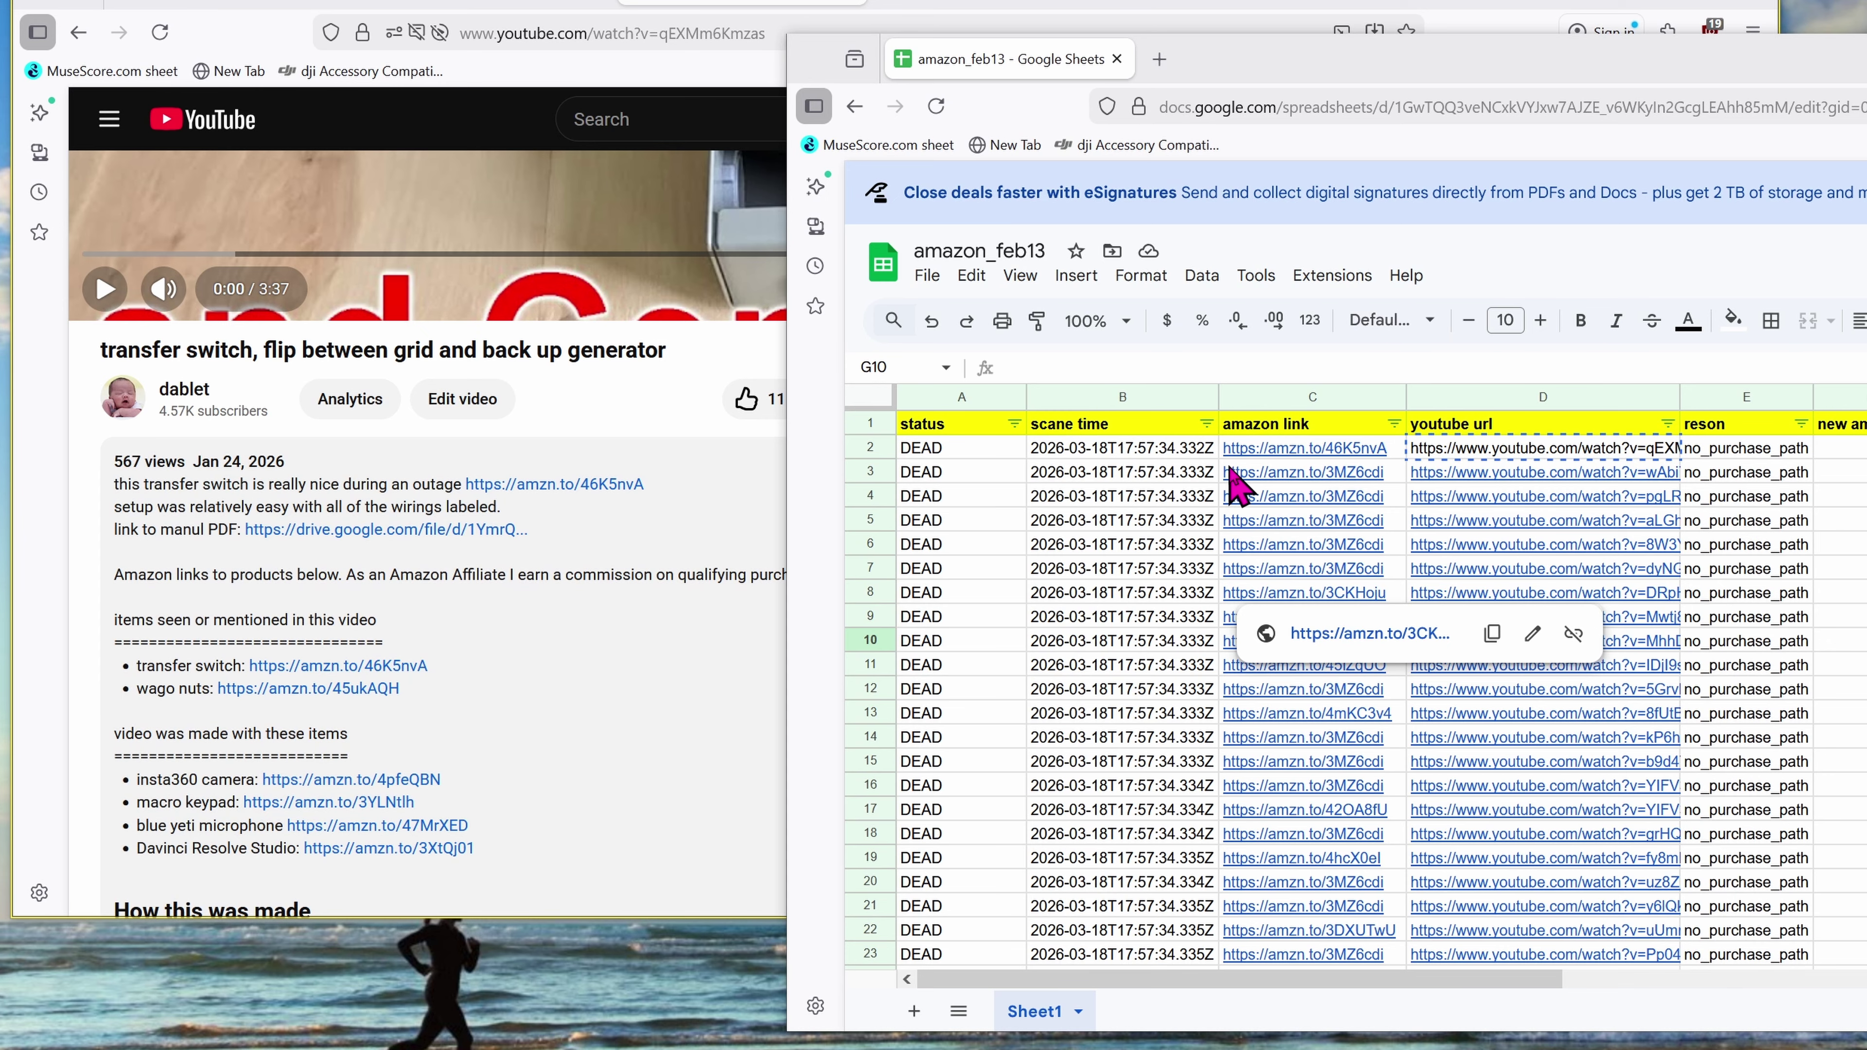
{"action": "mouse_move", "coordinate": [1372, 464]}
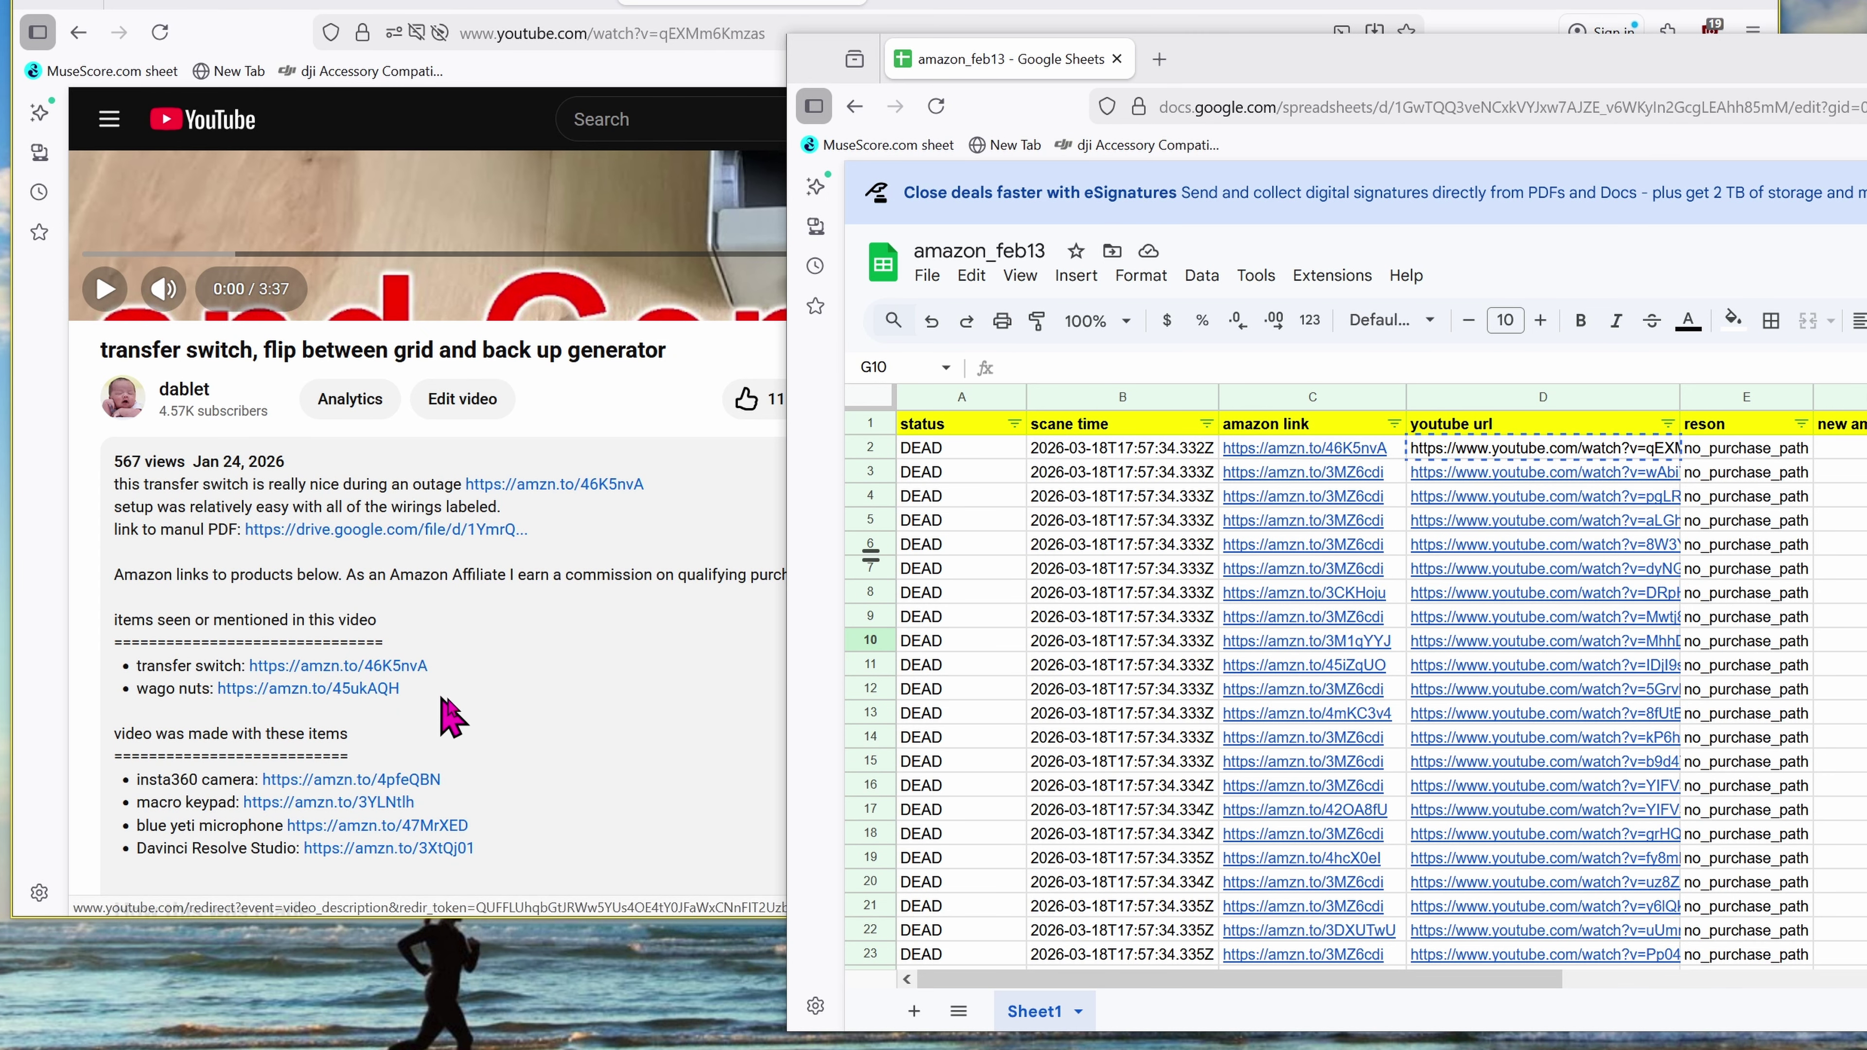
{"action": "left_click", "coordinate": [449, 714]}
{"action": "left_click", "coordinate": [408, 666]}
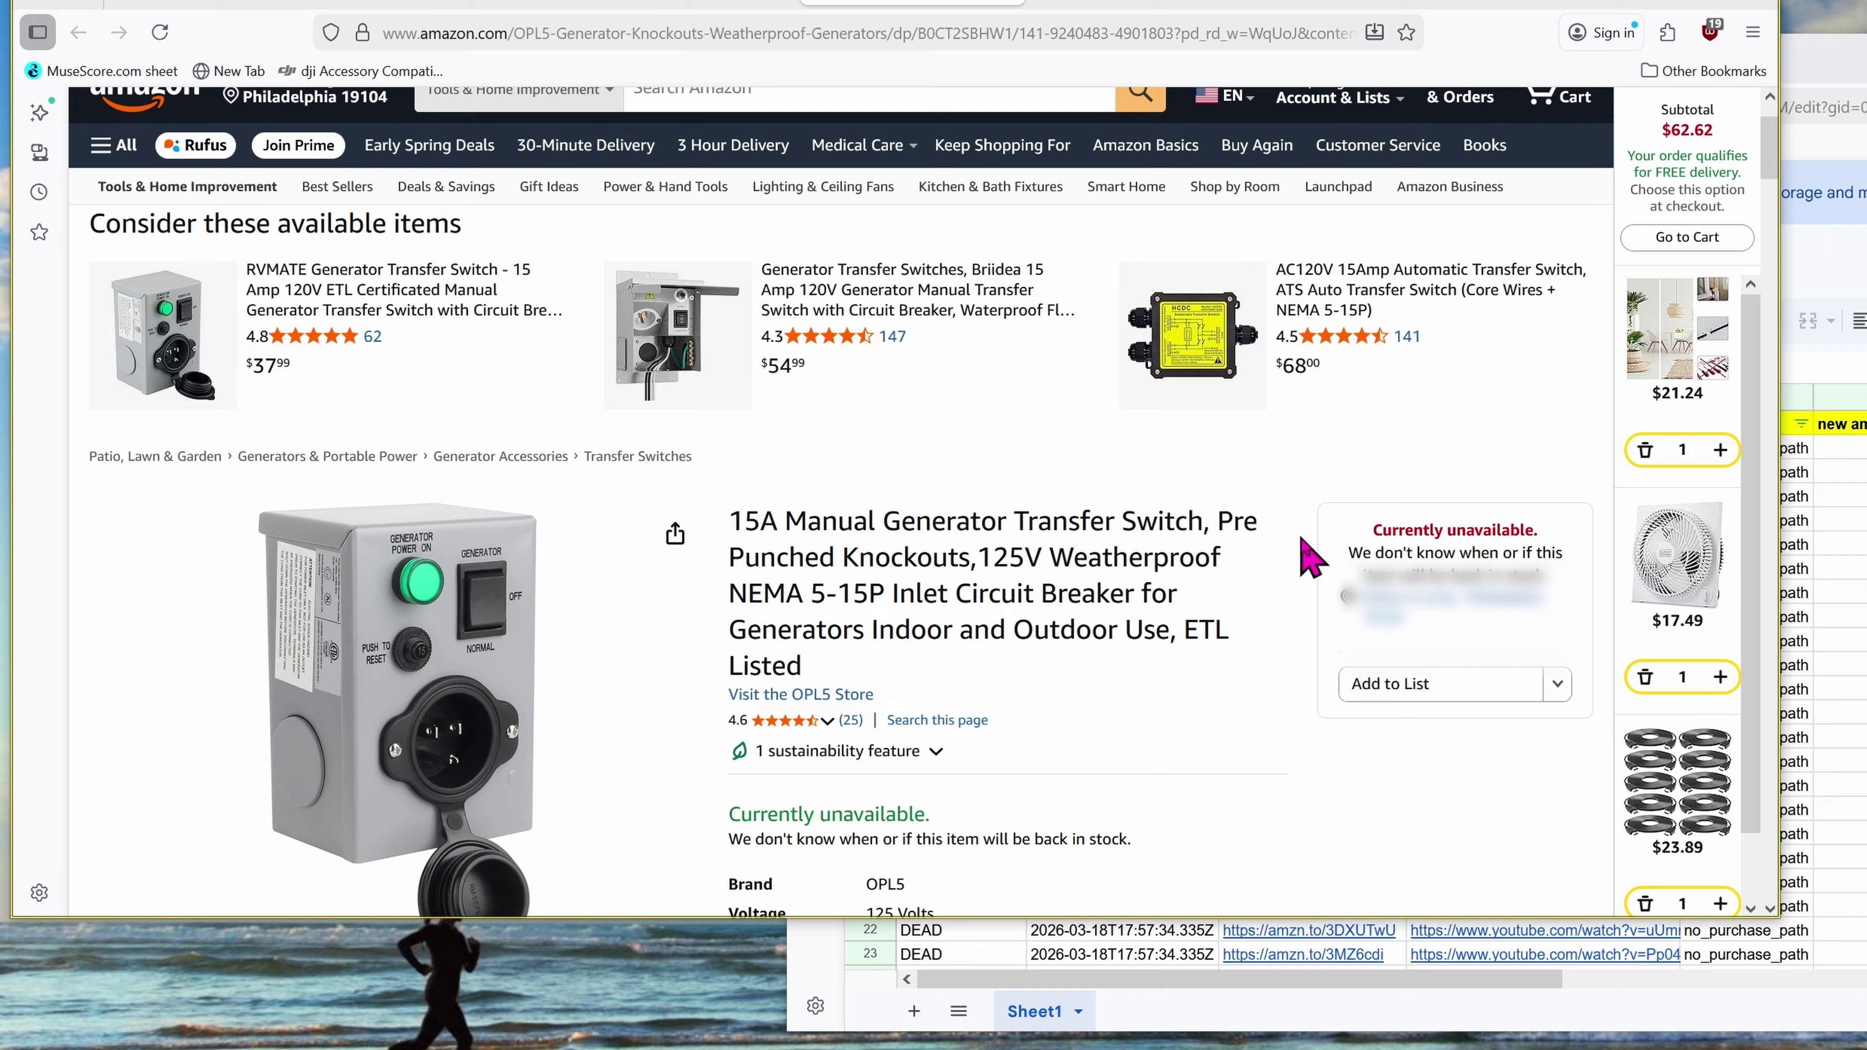
Step: Return to the amazon_feb13 spreadsheet and examine the rows whose reason is 404
{"action": "left_click", "coordinate": [1864, 594]}
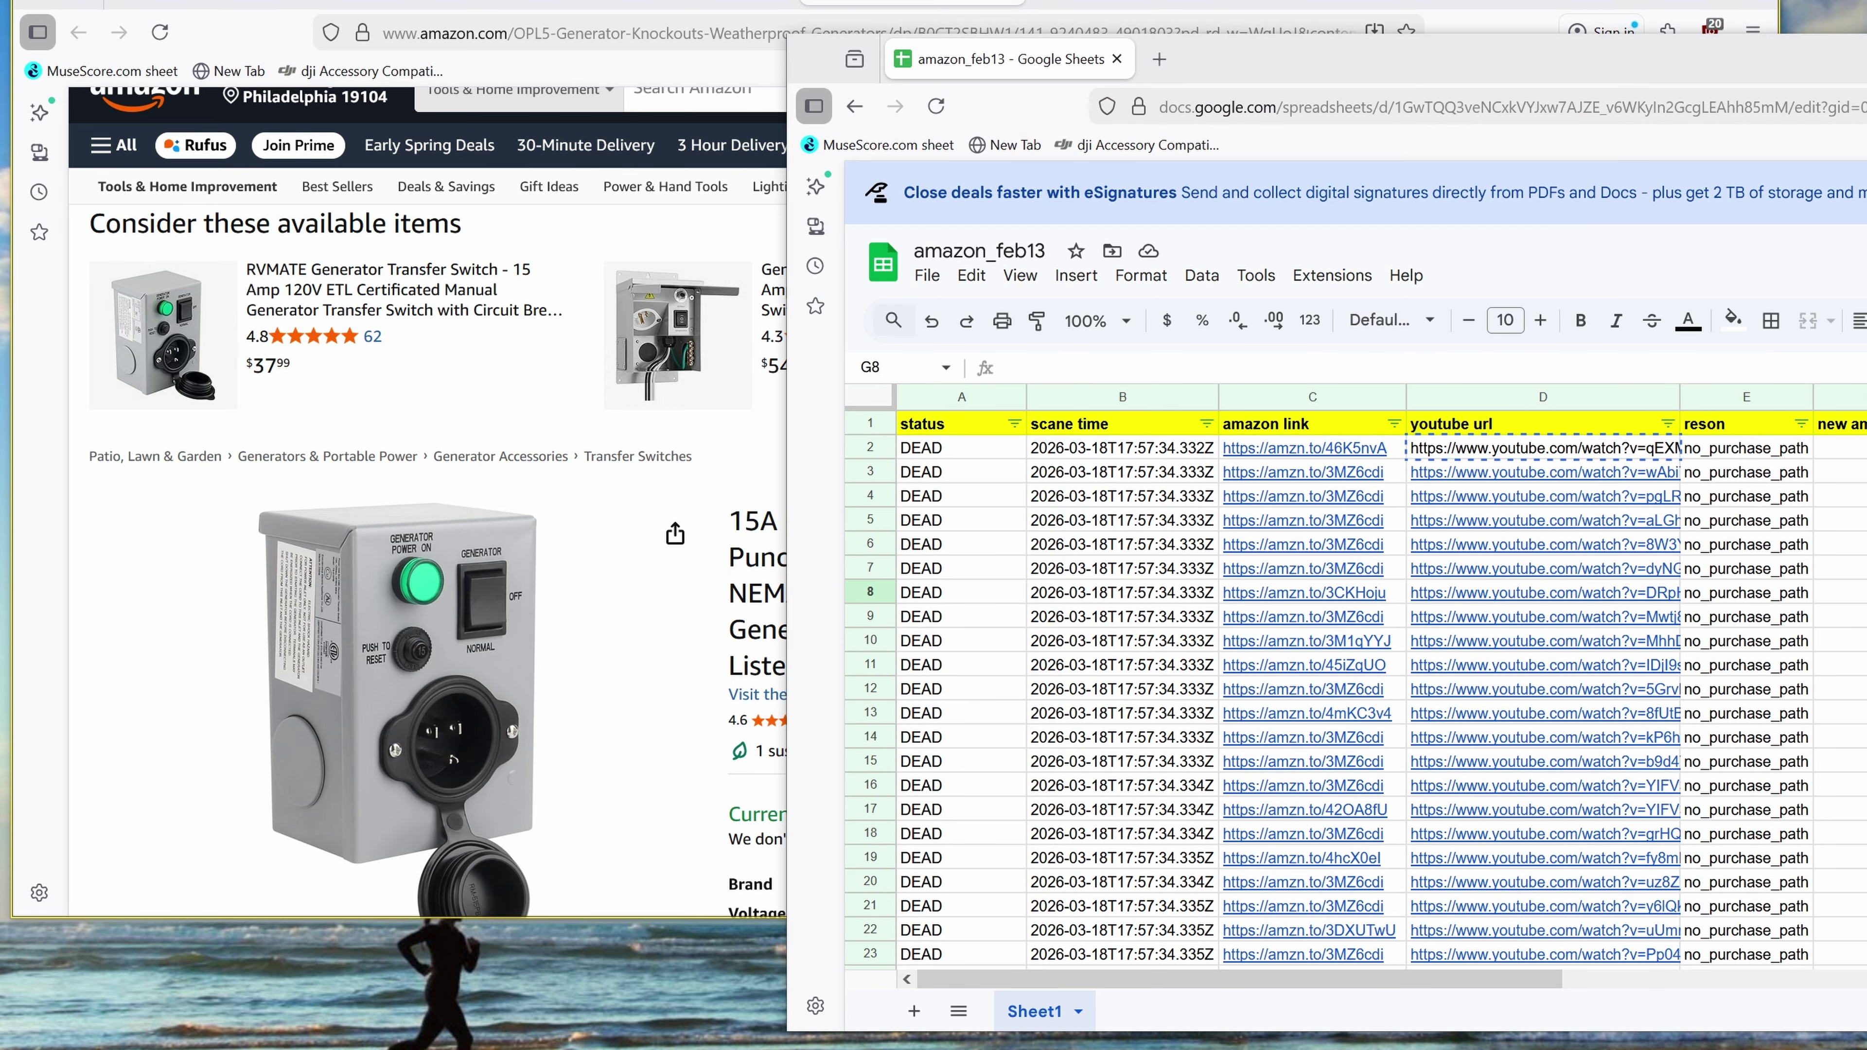
{"action": "scroll", "coordinate": [1353, 692], "scroll_direction": "down", "scroll_amount": 10}
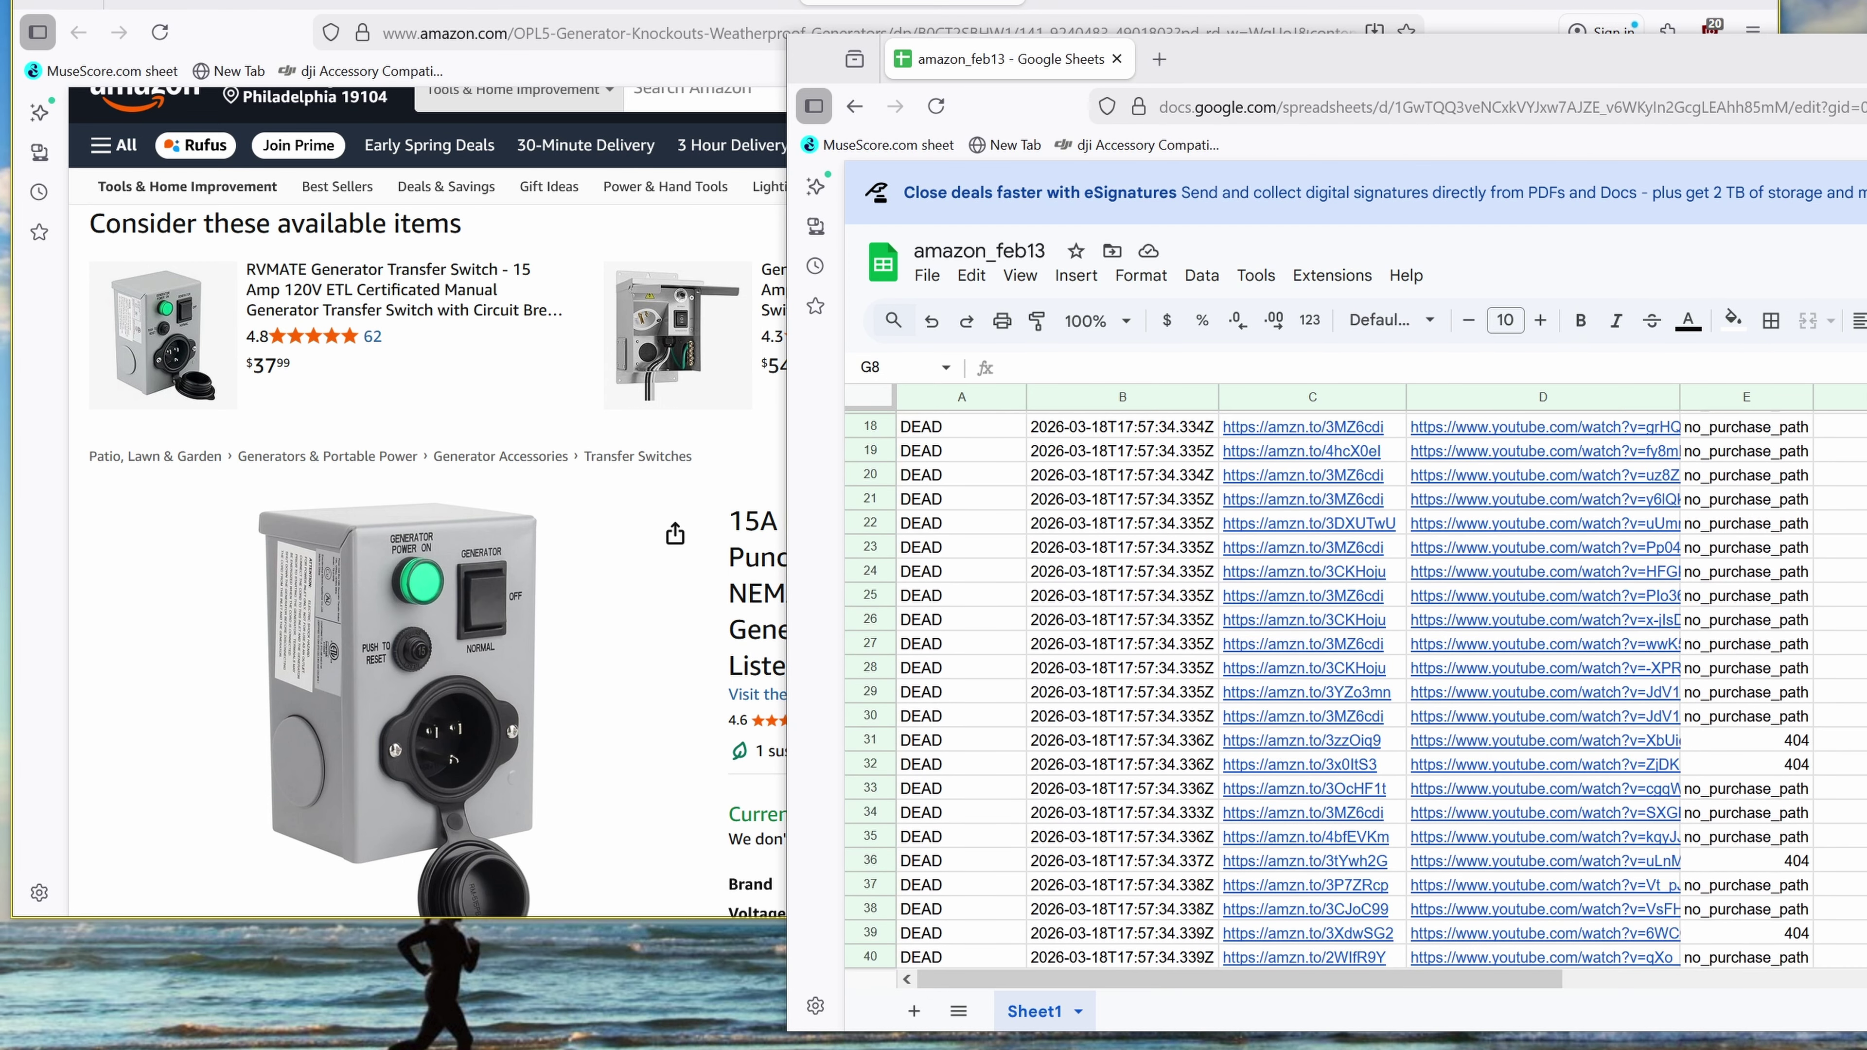